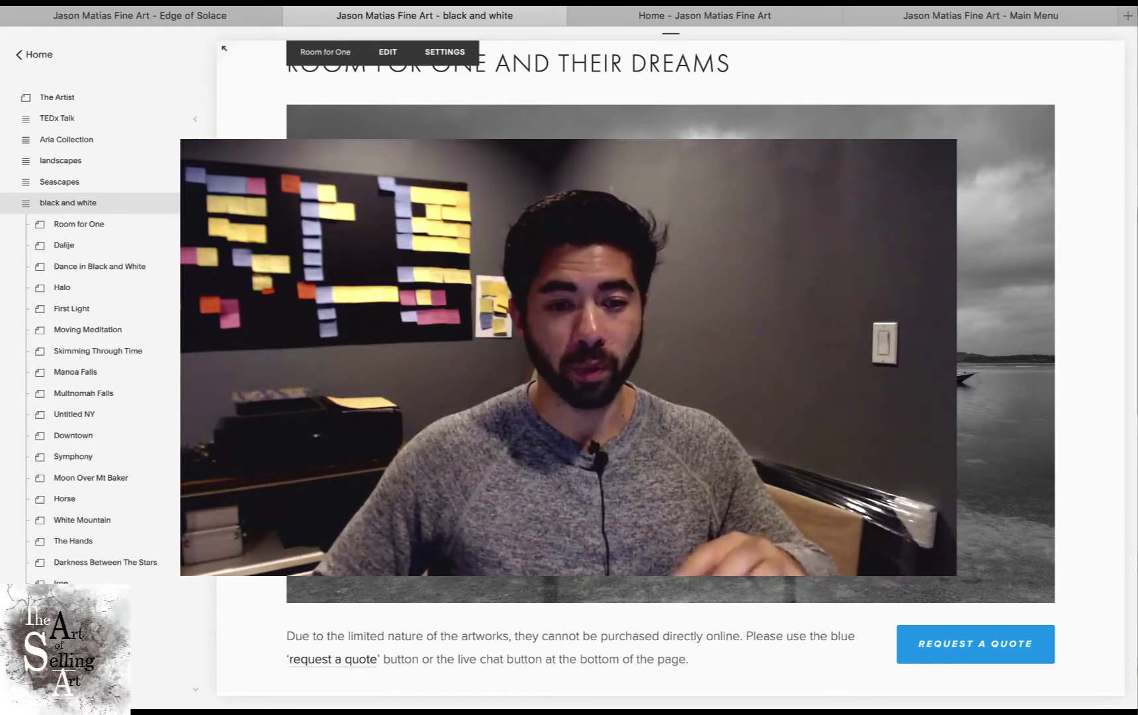
Go from the live site's home page to the Landscapes gallery and browse it
{"action": "left_click", "coordinate": [735, 16]}
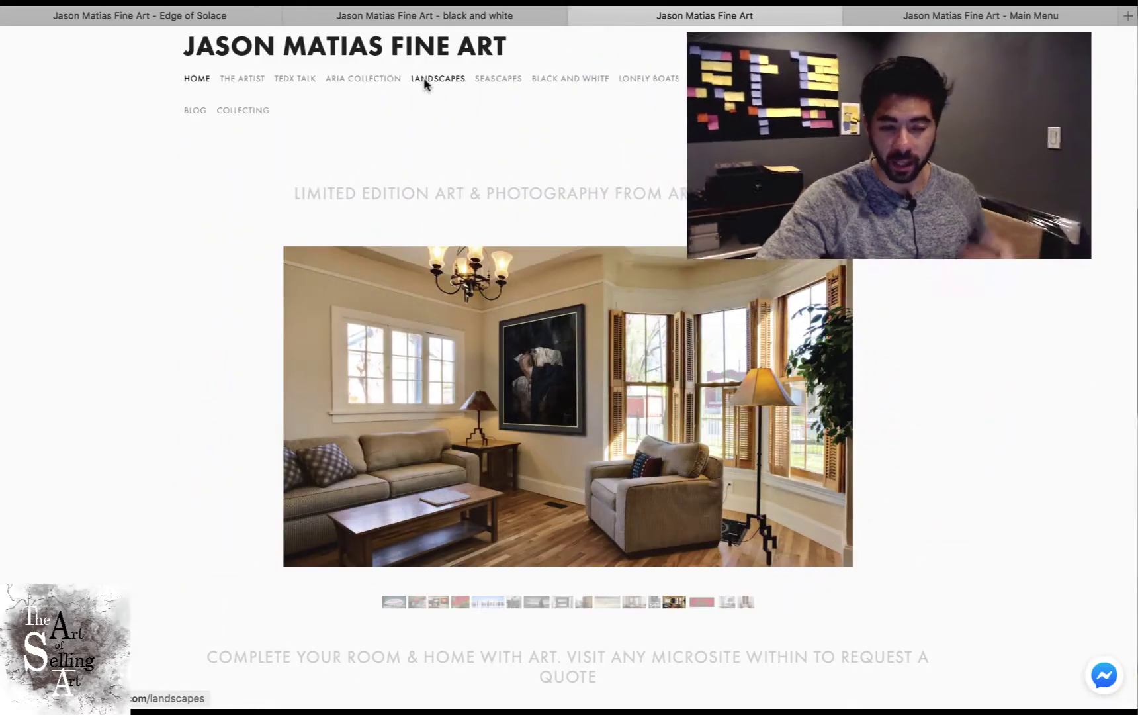
{"action": "left_click", "coordinate": [423, 78]}
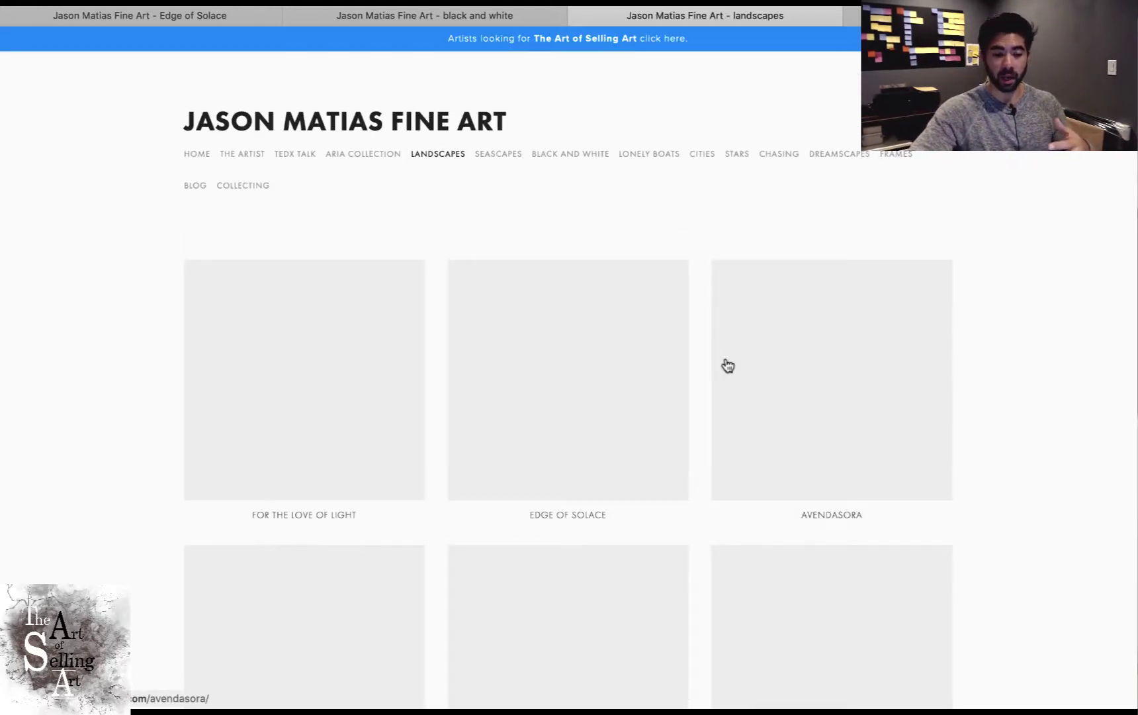
{"action": "scroll", "coordinate": [728, 366], "scroll_direction": "down", "scroll_amount": 3}
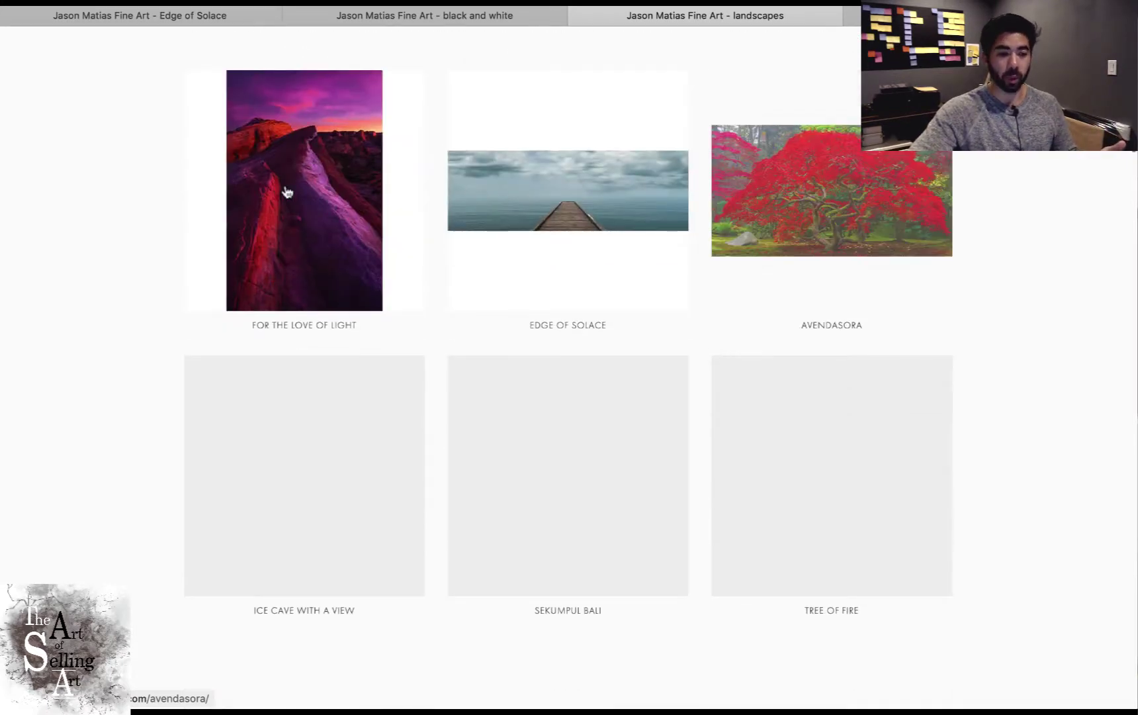
{"action": "scroll", "coordinate": [741, 426], "scroll_direction": "down", "scroll_amount": 7}
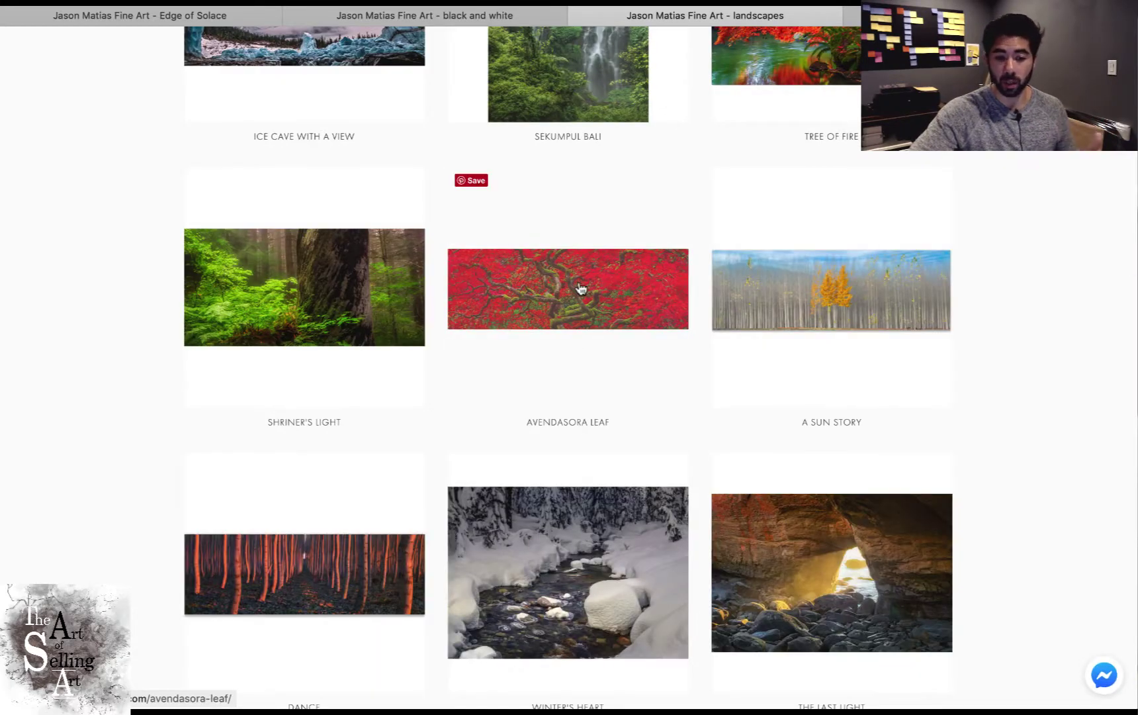
{"action": "scroll", "coordinate": [581, 288], "scroll_direction": "up", "scroll_amount": 7}
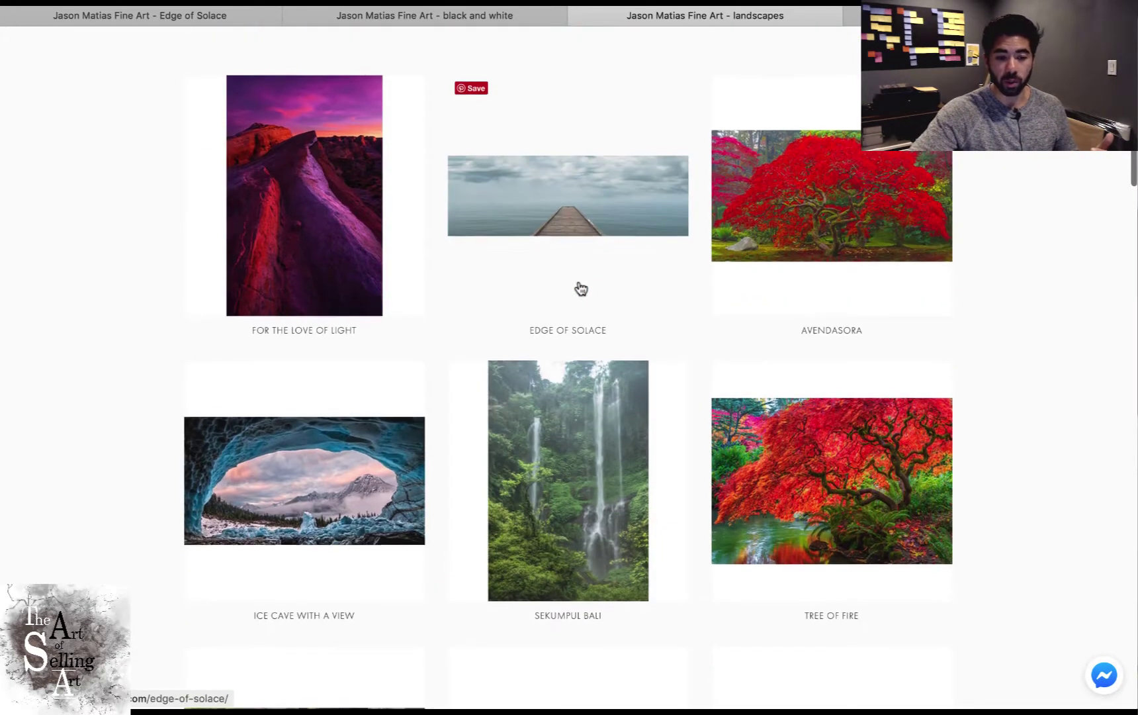
Open the Ice Cave With a View artwork page and scroll through its details
{"action": "left_click", "coordinate": [302, 474]}
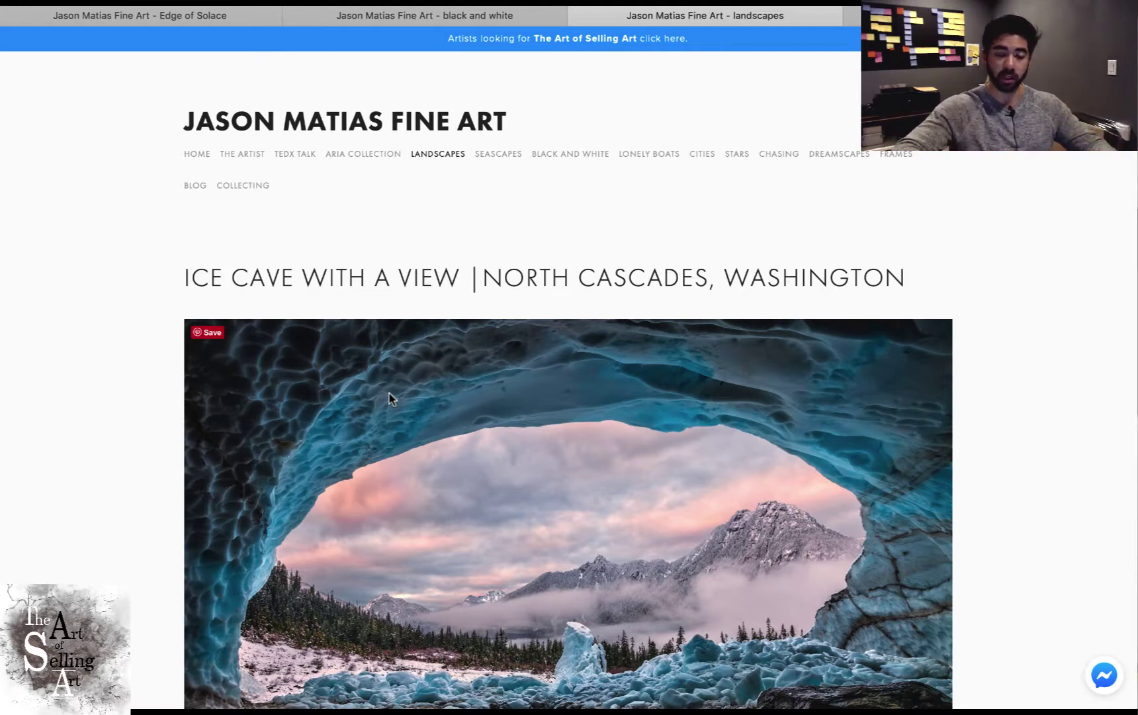
{"action": "scroll", "coordinate": [536, 307], "scroll_direction": "down", "scroll_amount": 8}
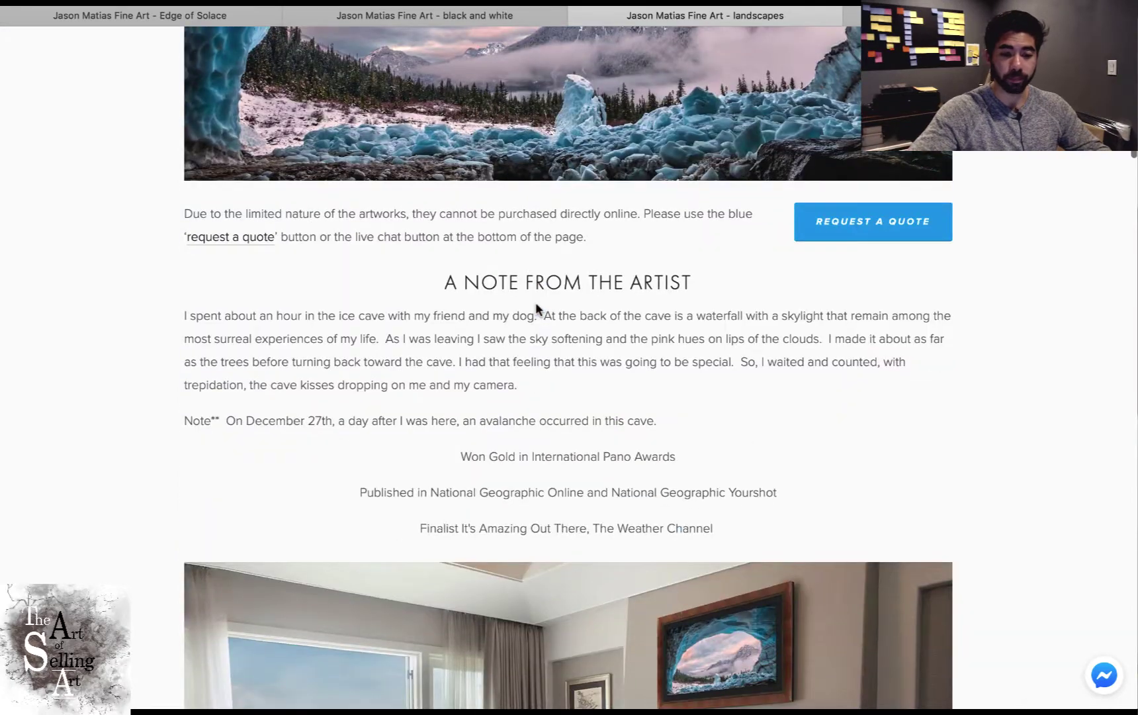
{"action": "scroll", "coordinate": [535, 302], "scroll_direction": "up", "scroll_amount": 8}
{"action": "scroll", "coordinate": [536, 301], "scroll_direction": "down", "scroll_amount": 20}
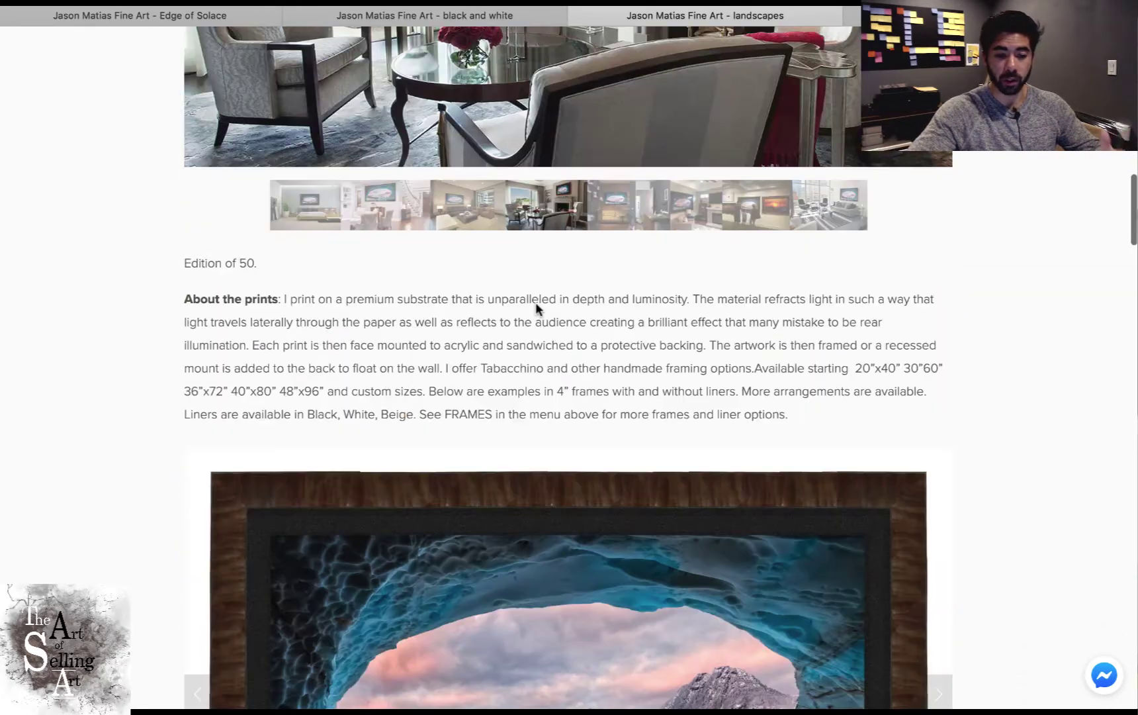
{"action": "scroll", "coordinate": [535, 302], "scroll_direction": "down", "scroll_amount": 10}
{"action": "scroll", "coordinate": [535, 302], "scroll_direction": "up", "scroll_amount": 20}
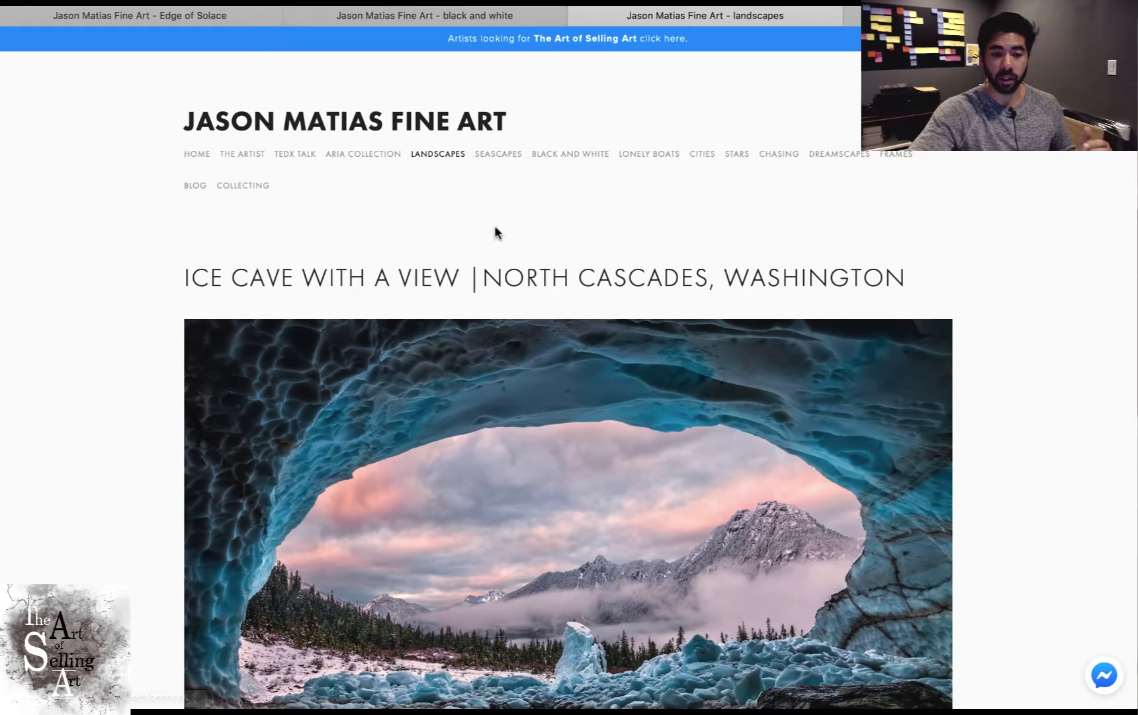
Return to the black and white editor tab and scroll through the Room for One hammock page
{"action": "left_click", "coordinate": [518, 20]}
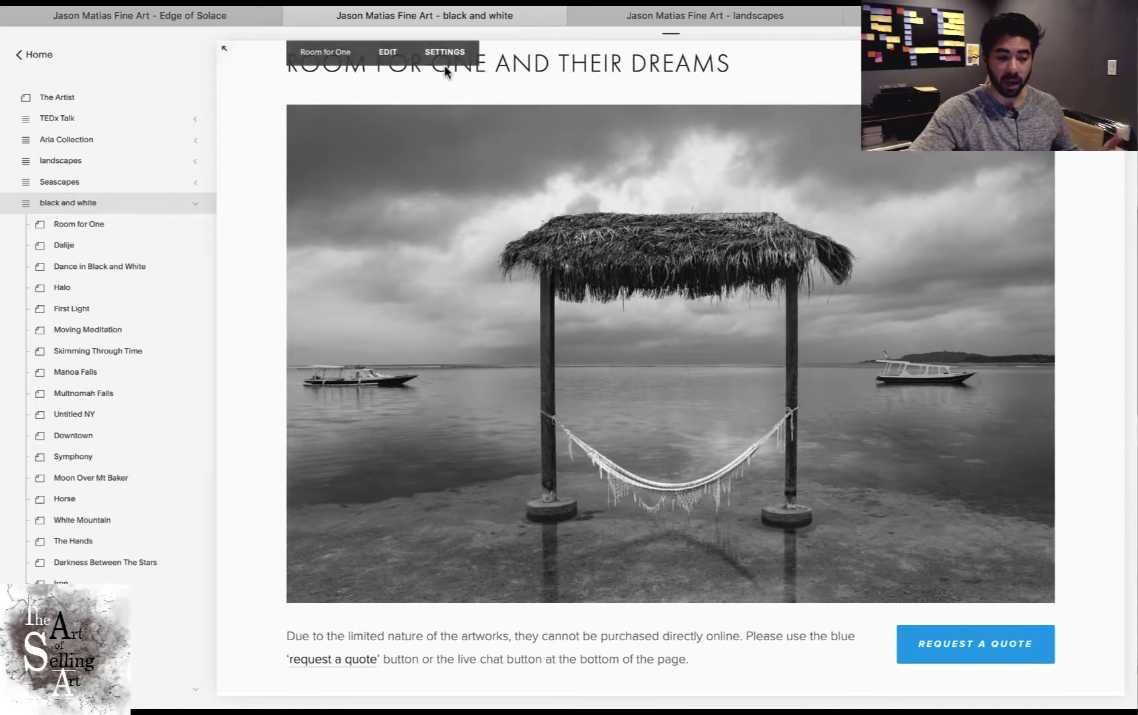
{"action": "scroll", "coordinate": [72, 207], "scroll_direction": "up", "scroll_amount": 2}
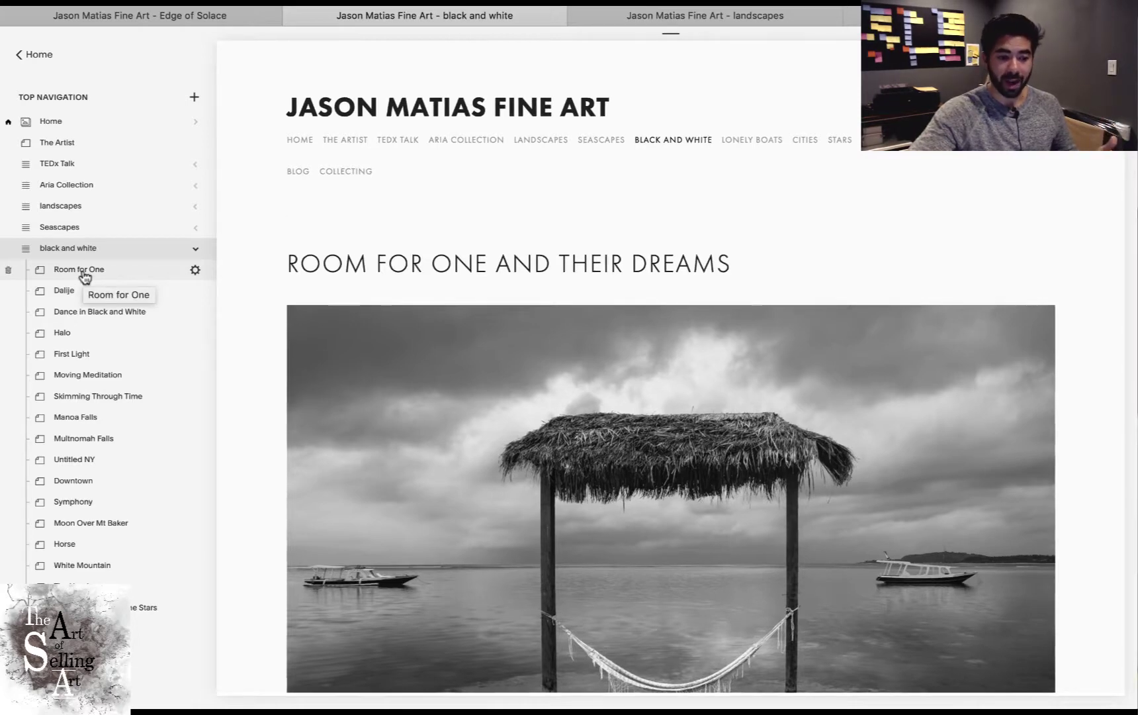
{"action": "scroll", "coordinate": [440, 313], "scroll_direction": "down", "scroll_amount": 5}
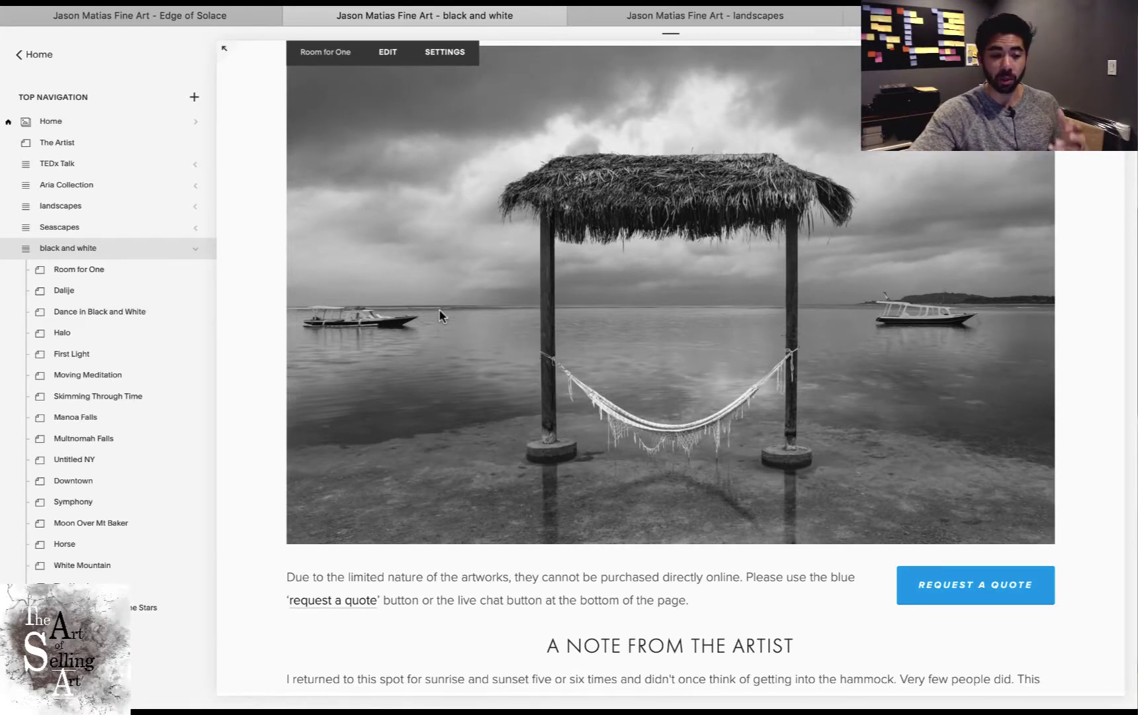
{"action": "scroll", "coordinate": [439, 311], "scroll_direction": "up", "scroll_amount": 2}
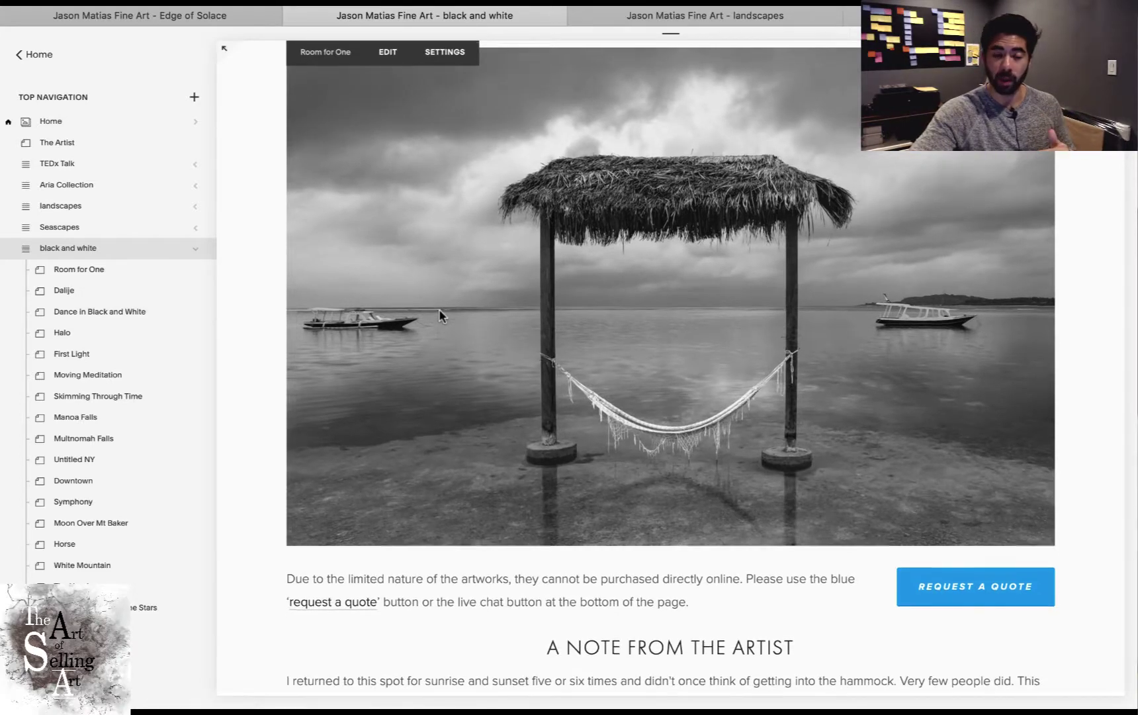
{"action": "scroll", "coordinate": [439, 312], "scroll_direction": "down", "scroll_amount": 1}
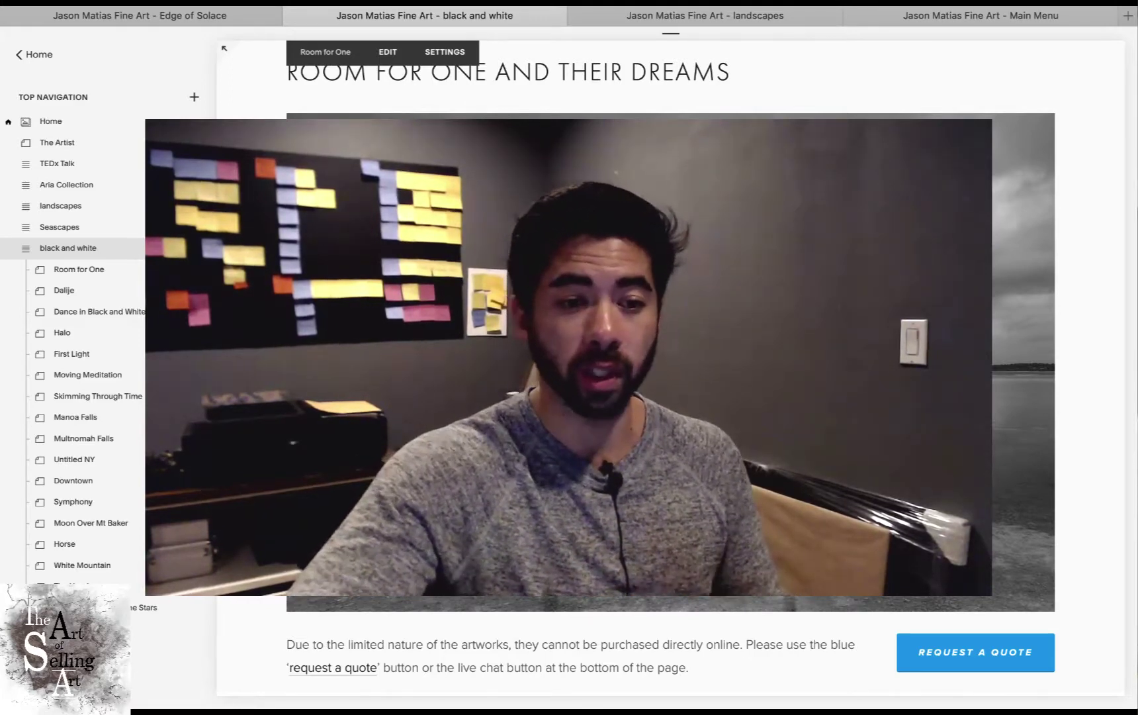
{"action": "scroll", "coordinate": [547, 301], "scroll_direction": "down", "scroll_amount": 2}
{"action": "scroll", "coordinate": [547, 301], "scroll_direction": "up", "scroll_amount": 3}
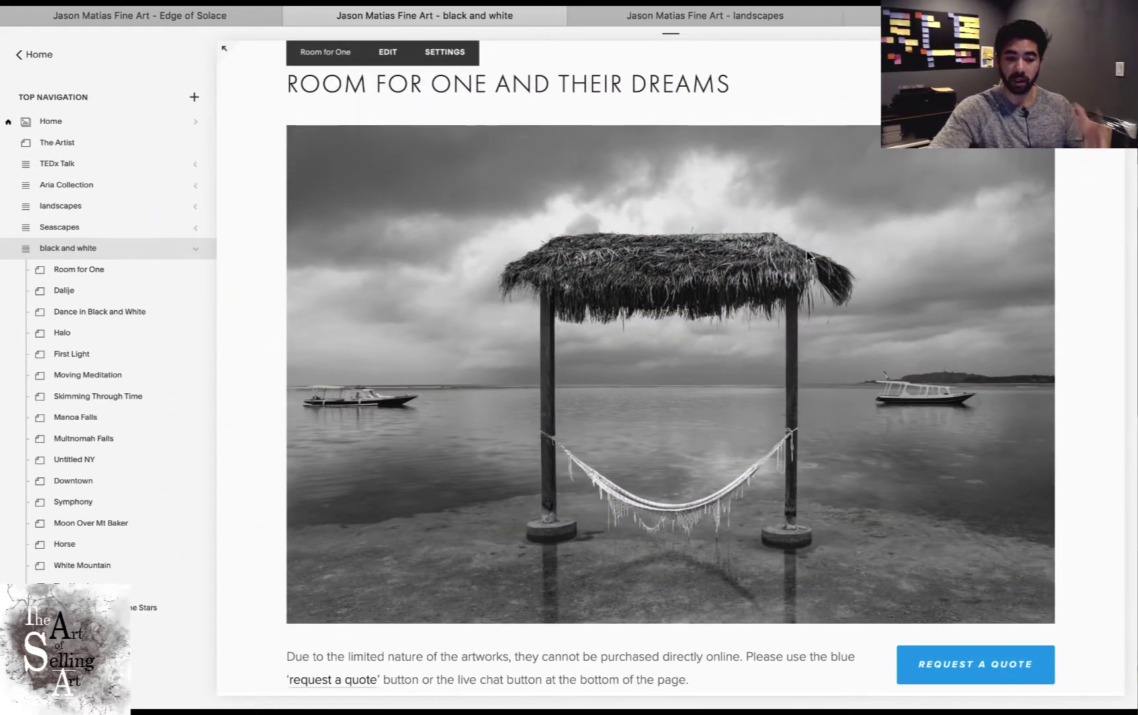
{"action": "scroll", "coordinate": [807, 257], "scroll_direction": "down", "scroll_amount": 1}
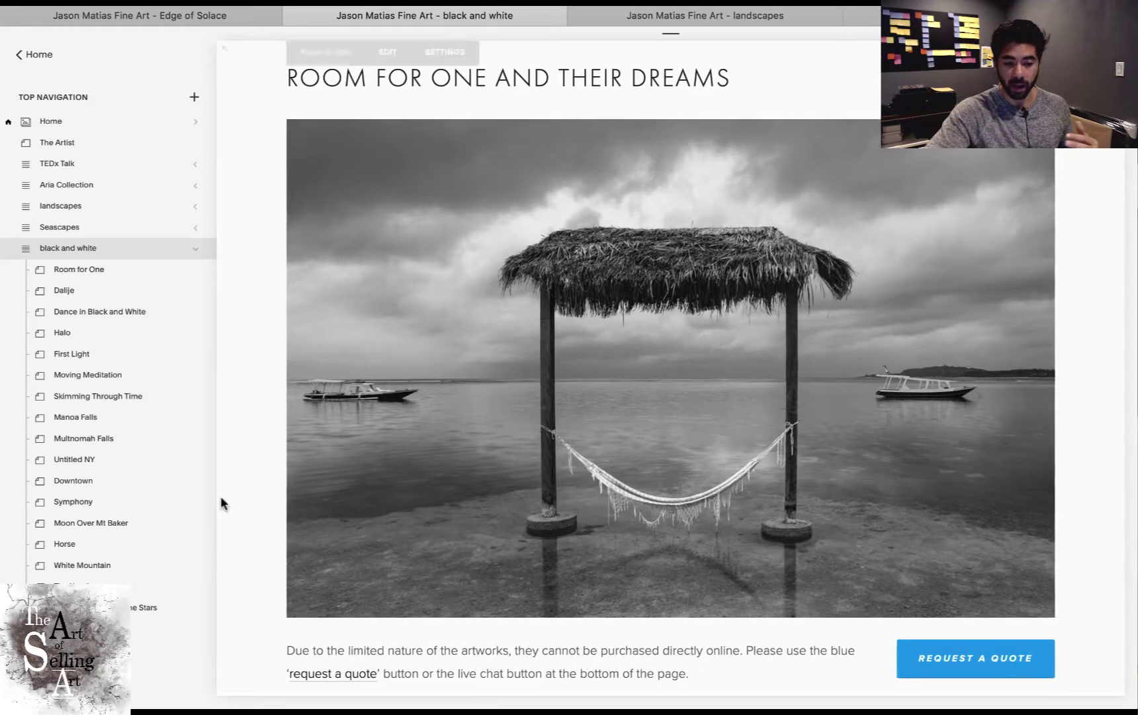
{"action": "left_click_drag", "start_coordinate": [706, 671], "coordinate": [288, 650]}
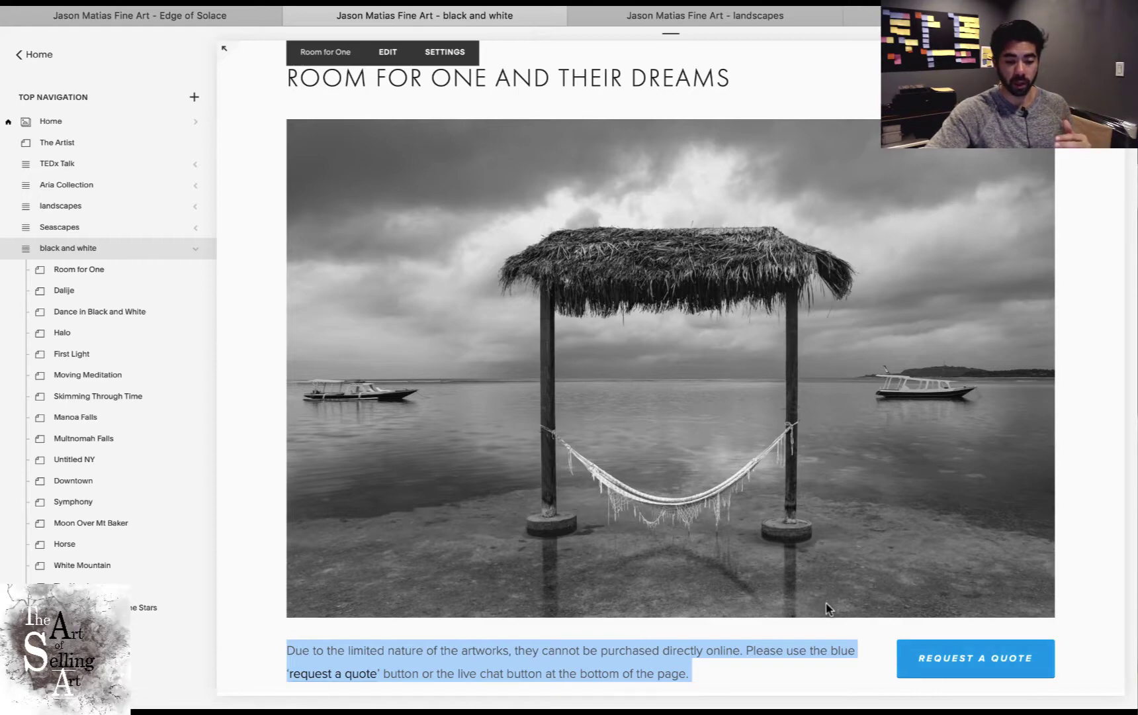
{"action": "scroll", "coordinate": [826, 603], "scroll_direction": "down", "scroll_amount": 8}
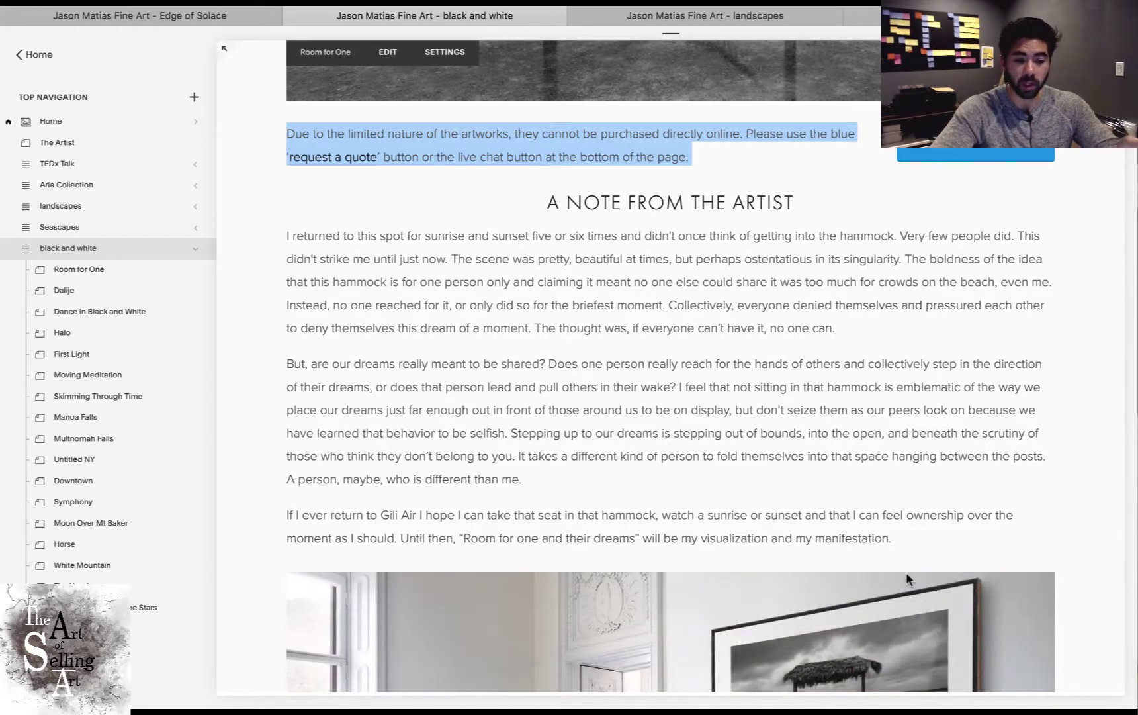
{"action": "left_click", "coordinate": [891, 537]}
{"action": "left_click_drag", "start_coordinate": [892, 537], "coordinate": [631, 375]}
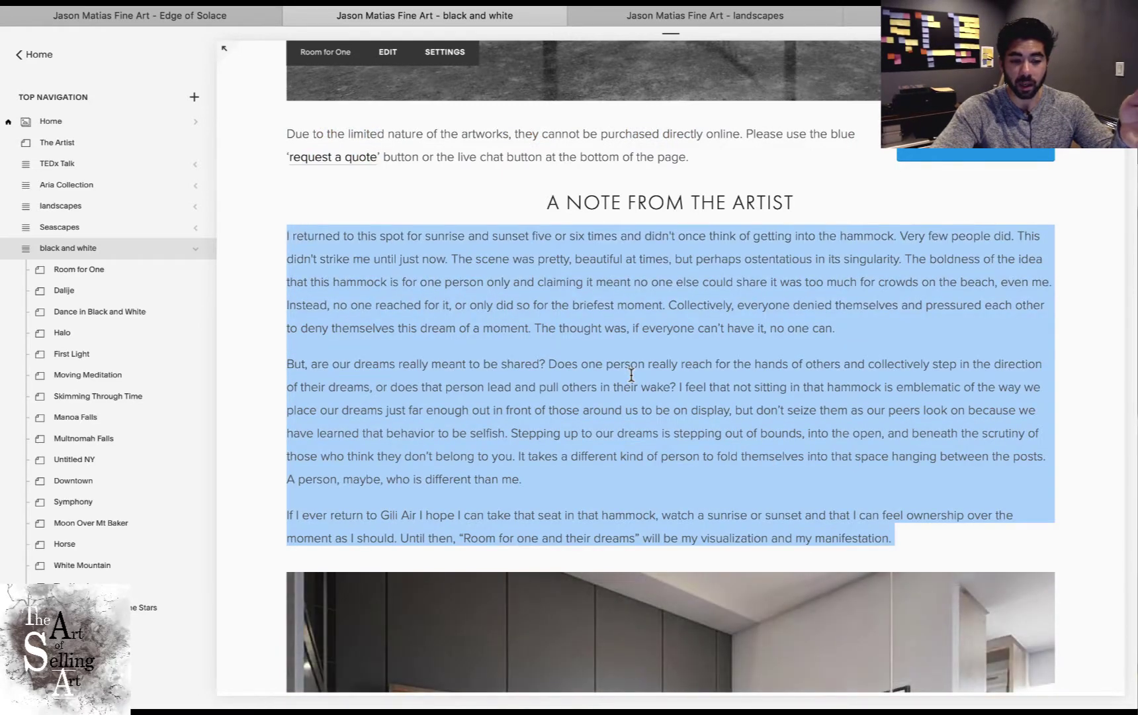
{"action": "left_click", "coordinate": [412, 302]}
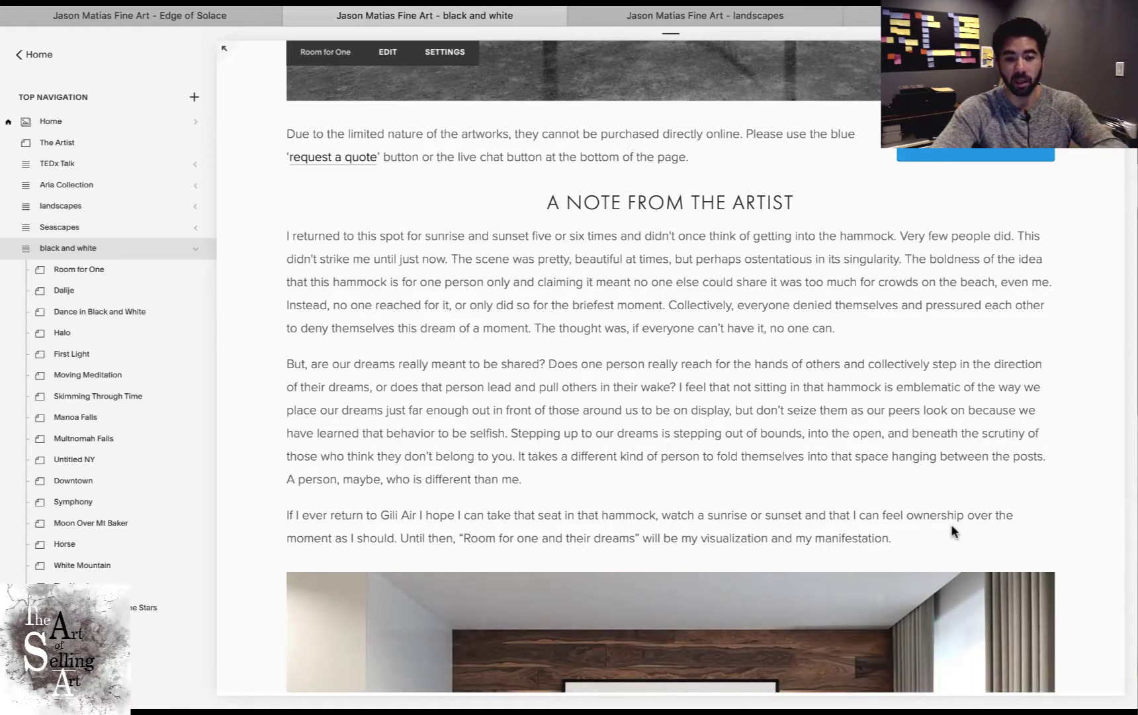
{"action": "scroll", "coordinate": [950, 524], "scroll_direction": "up", "scroll_amount": 4}
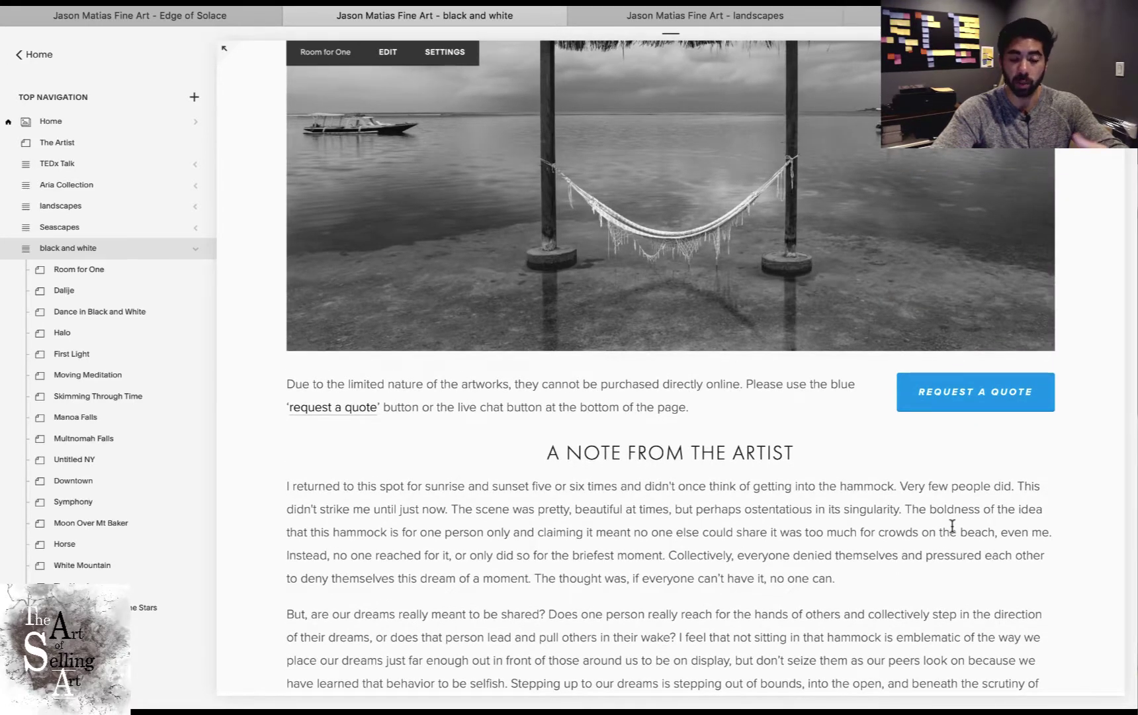
{"action": "scroll", "coordinate": [952, 525], "scroll_direction": "down", "scroll_amount": 4}
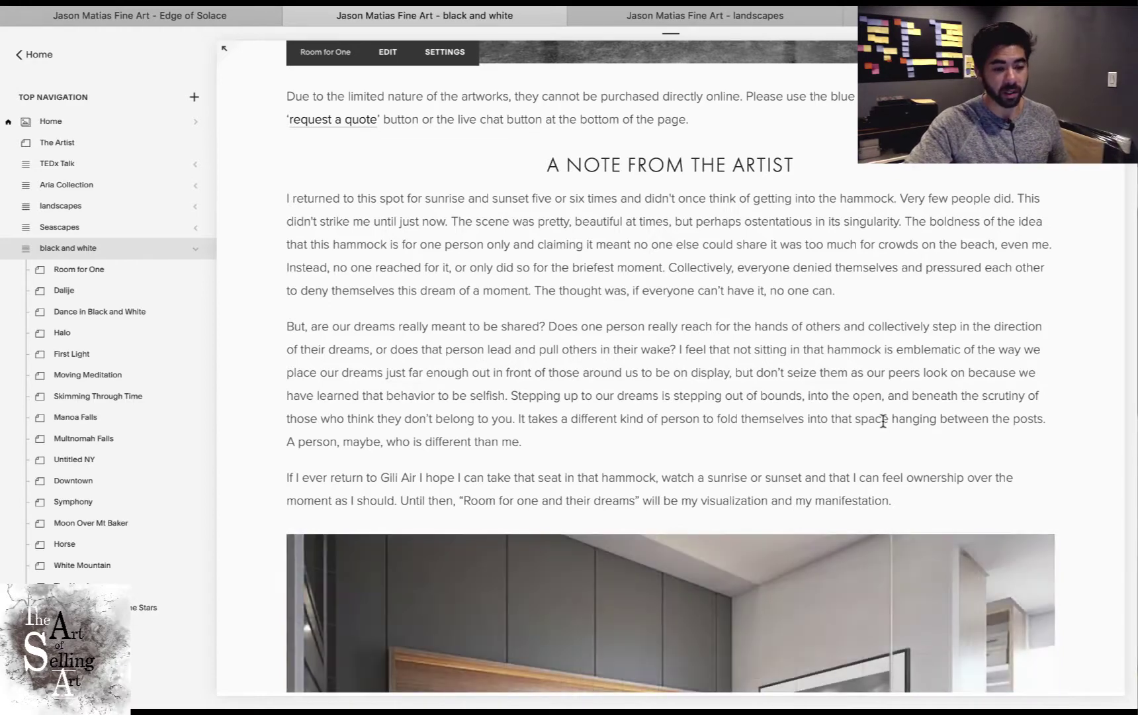
Scroll the page, glance at the Ice Cave landscapes tab, then return to the Room for One editor
{"action": "scroll", "coordinate": [883, 422], "scroll_direction": "up", "scroll_amount": 7}
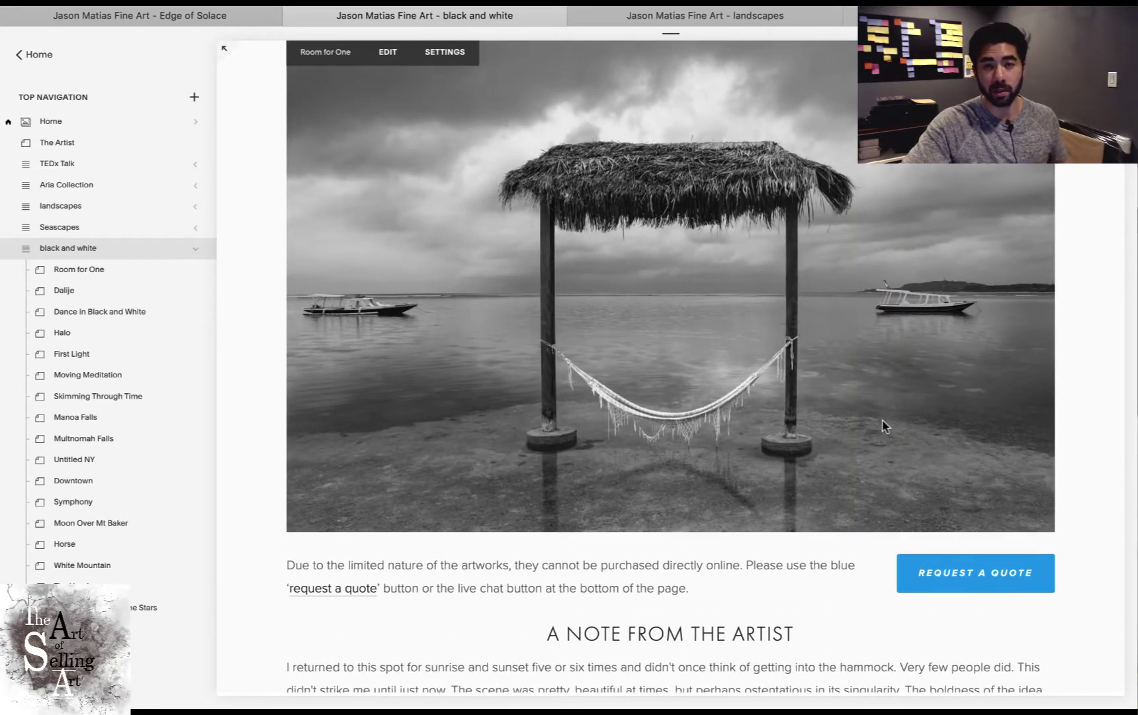
{"action": "scroll", "coordinate": [885, 425], "scroll_direction": "down", "scroll_amount": 7}
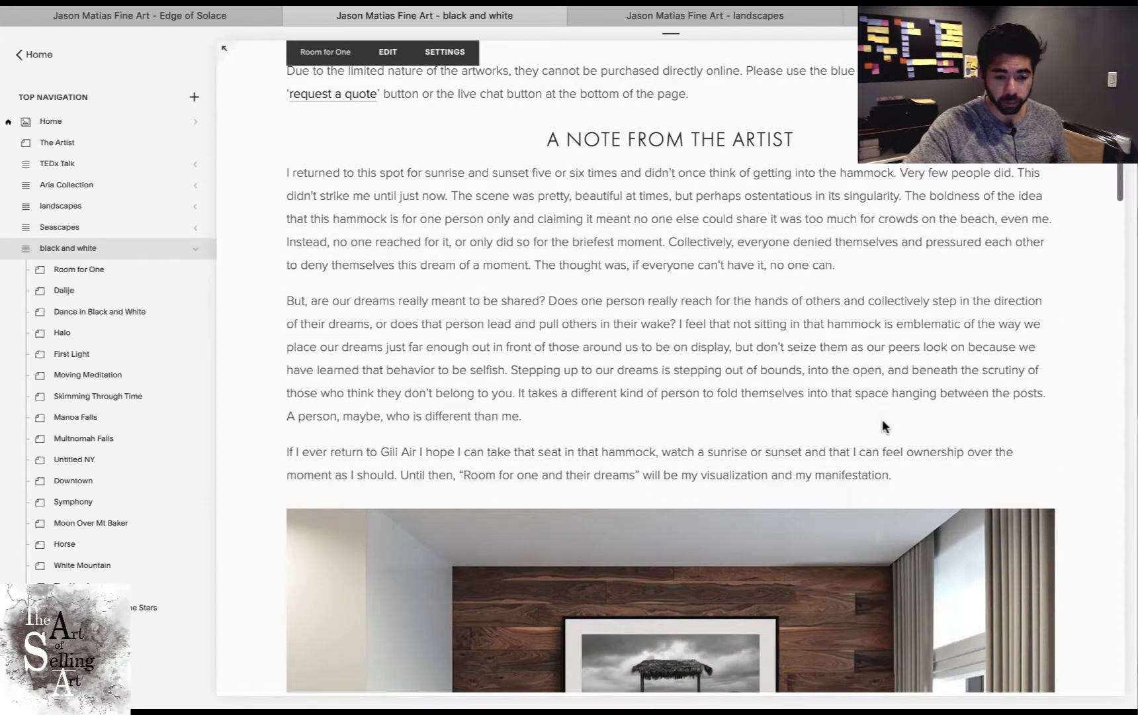
{"action": "scroll", "coordinate": [884, 425], "scroll_direction": "down", "scroll_amount": 6}
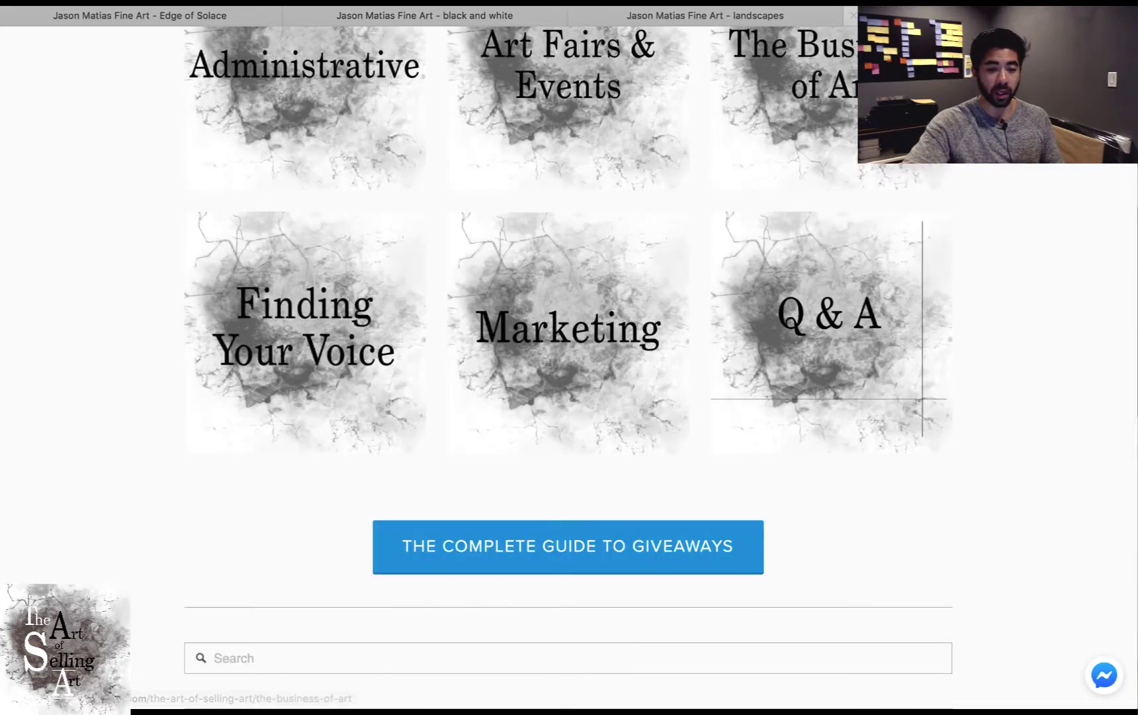
{"action": "scroll", "coordinate": [863, 266], "scroll_direction": "down", "scroll_amount": 10}
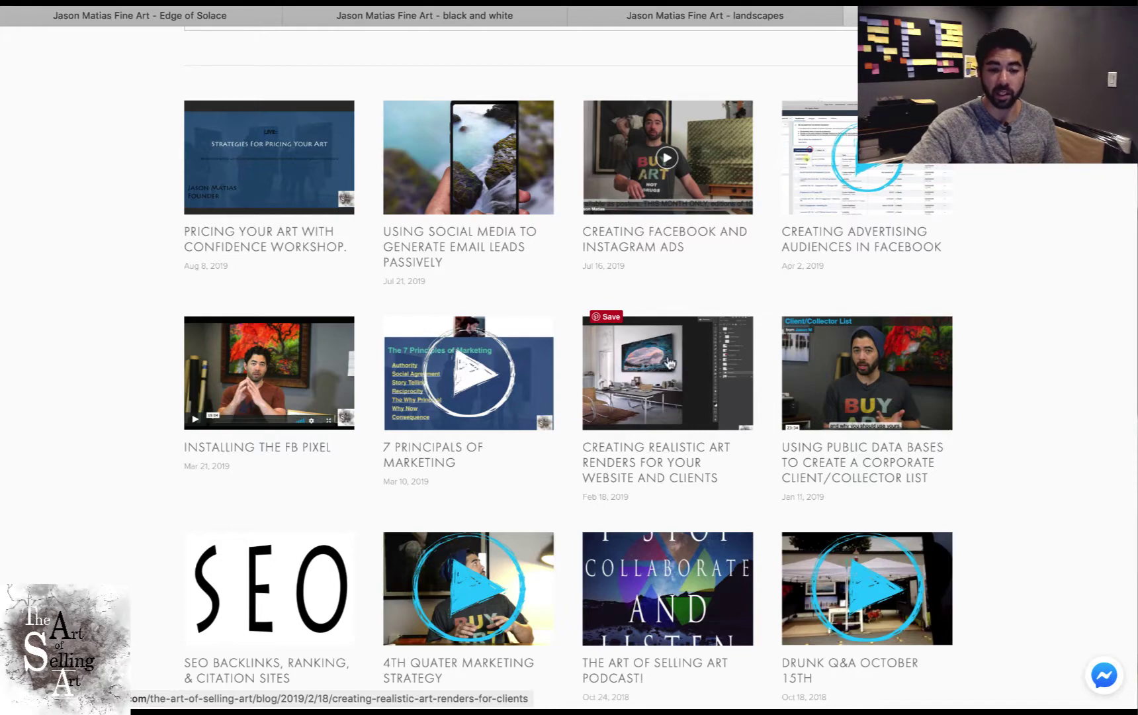
{"action": "left_click", "coordinate": [658, 20]}
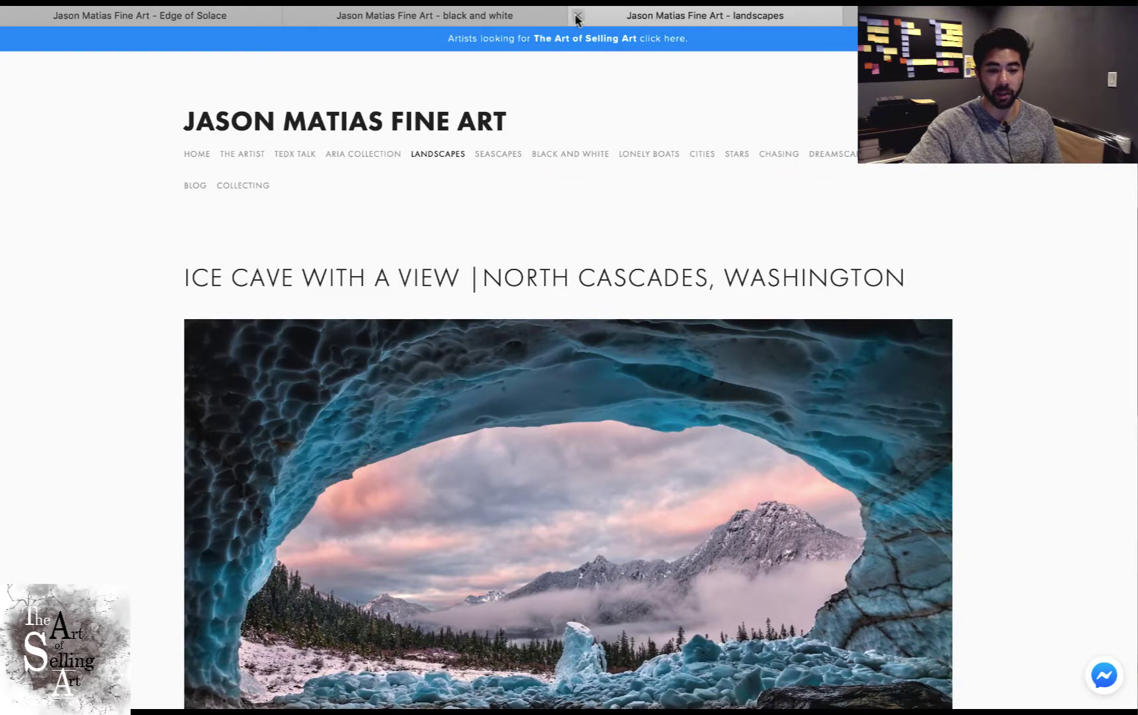
{"action": "left_click", "coordinate": [497, 20]}
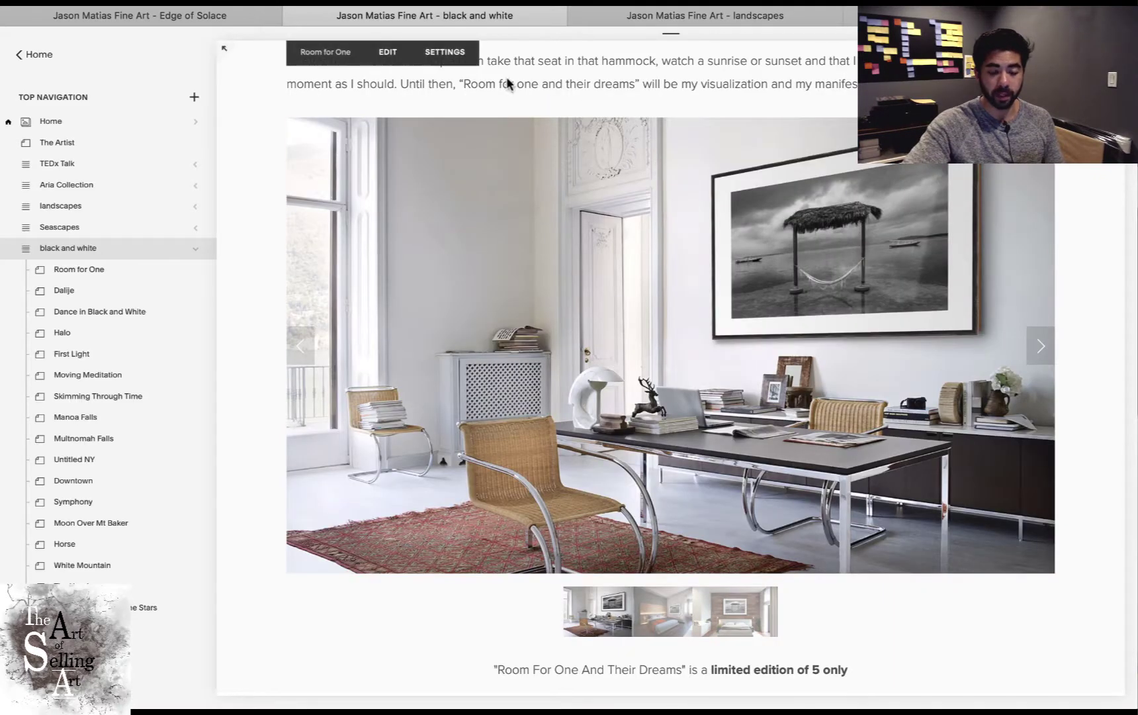
{"action": "scroll", "coordinate": [587, 341], "scroll_direction": "down", "scroll_amount": 6}
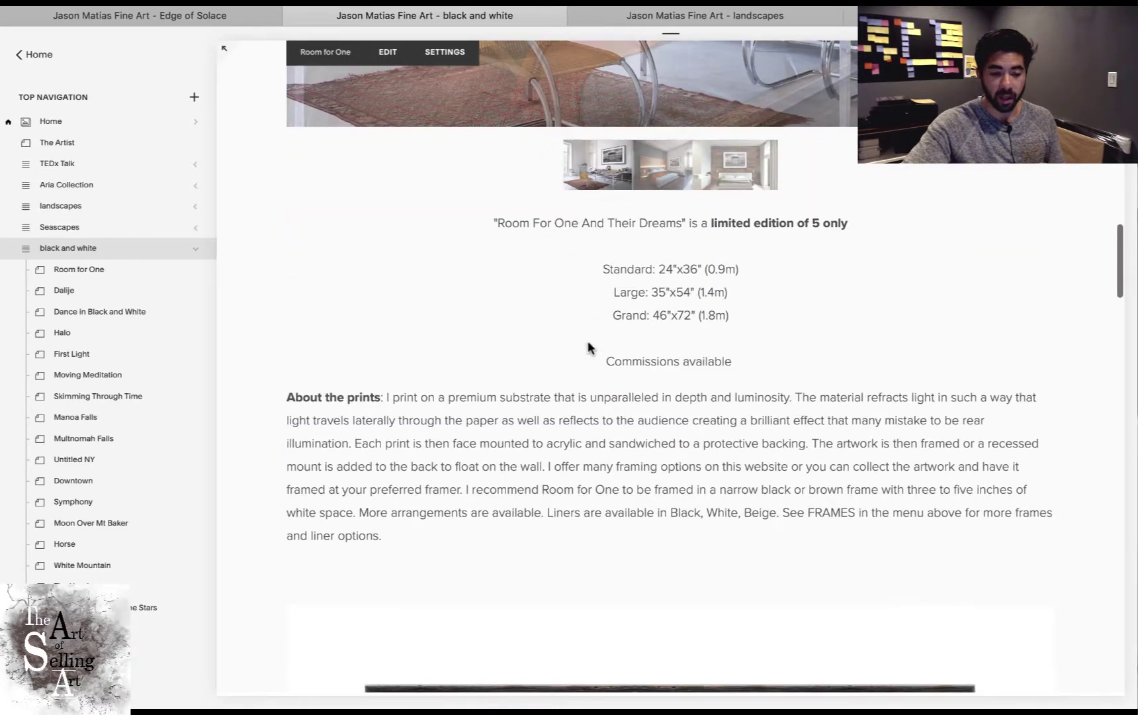
{"action": "scroll", "coordinate": [588, 340], "scroll_direction": "up", "scroll_amount": 1}
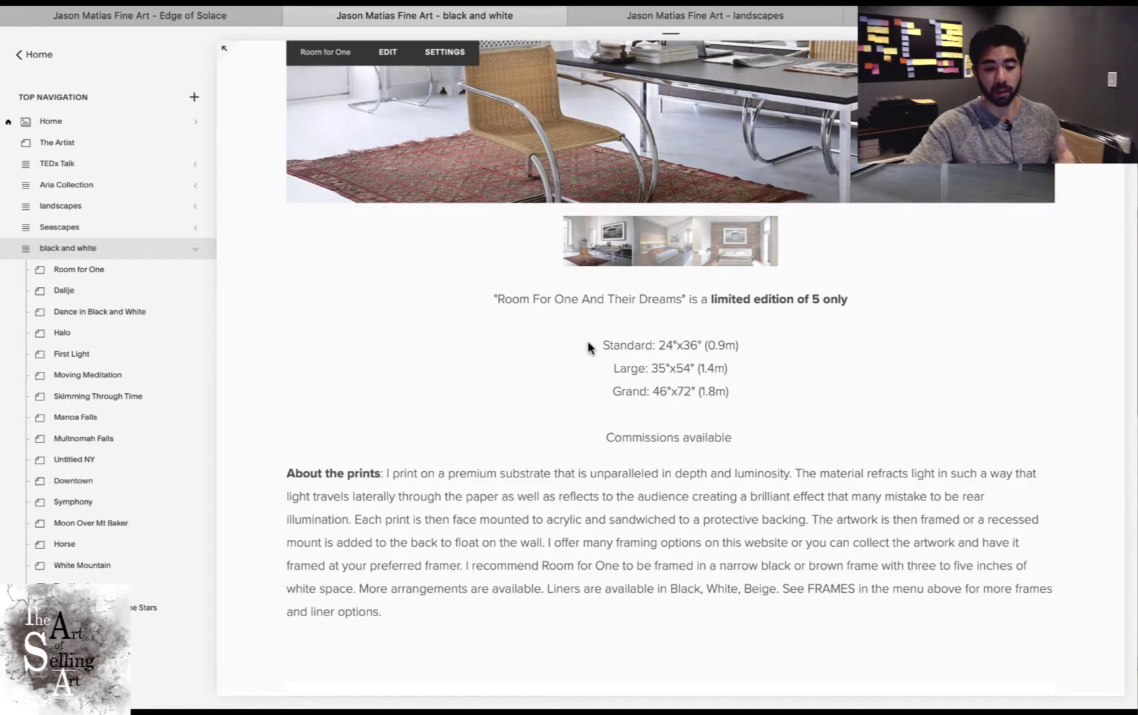
{"action": "scroll", "coordinate": [587, 345], "scroll_direction": "up", "scroll_amount": 6}
{"action": "scroll", "coordinate": [588, 345], "scroll_direction": "down", "scroll_amount": 5}
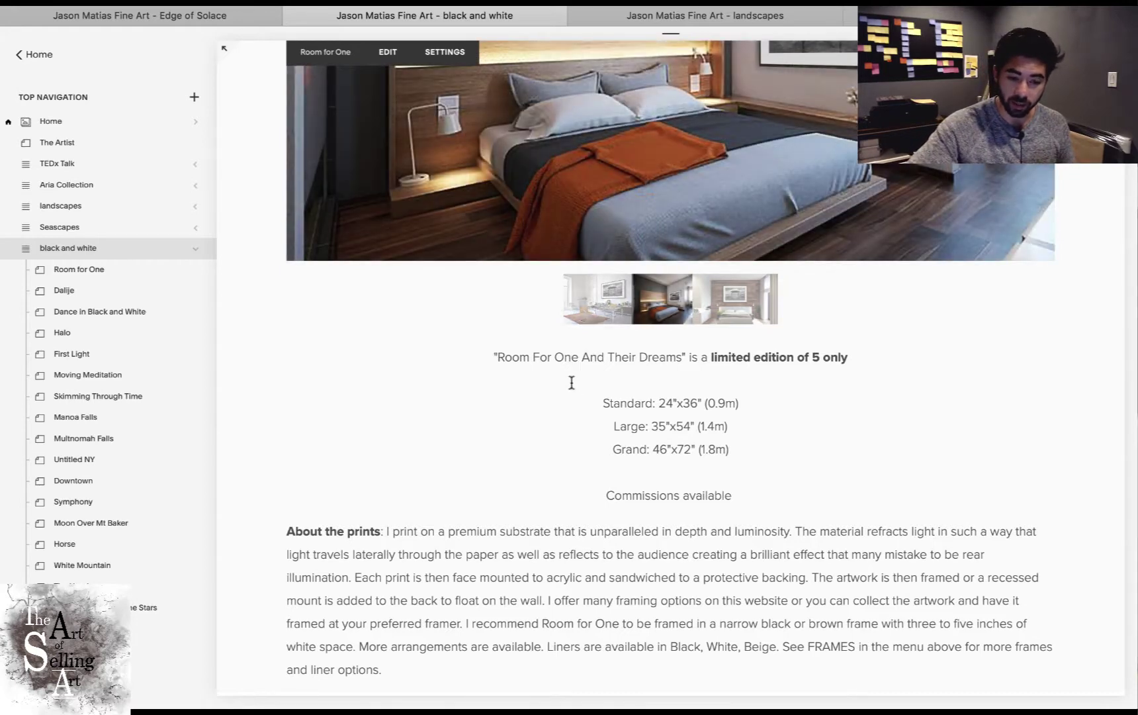
{"action": "left_click_drag", "start_coordinate": [571, 382], "coordinate": [792, 477]}
{"action": "left_click", "coordinate": [558, 640]}
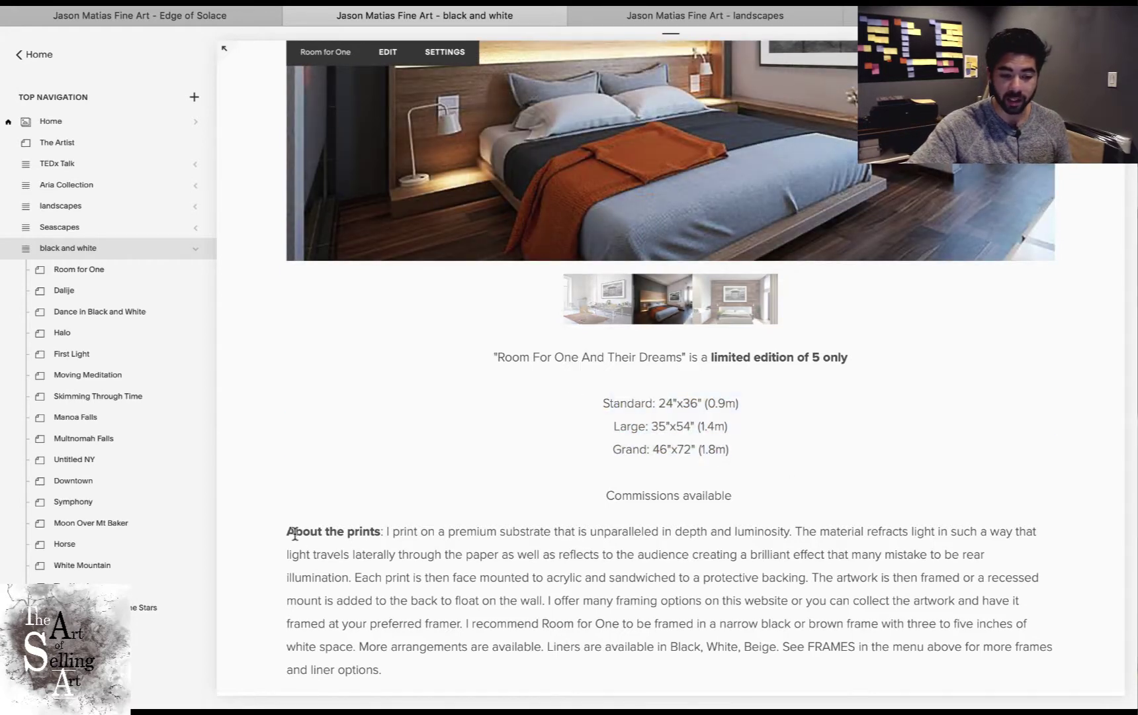
{"action": "left_click_drag", "start_coordinate": [294, 532], "coordinate": [620, 646]}
{"action": "scroll", "coordinate": [706, 576], "scroll_direction": "up", "scroll_amount": 6}
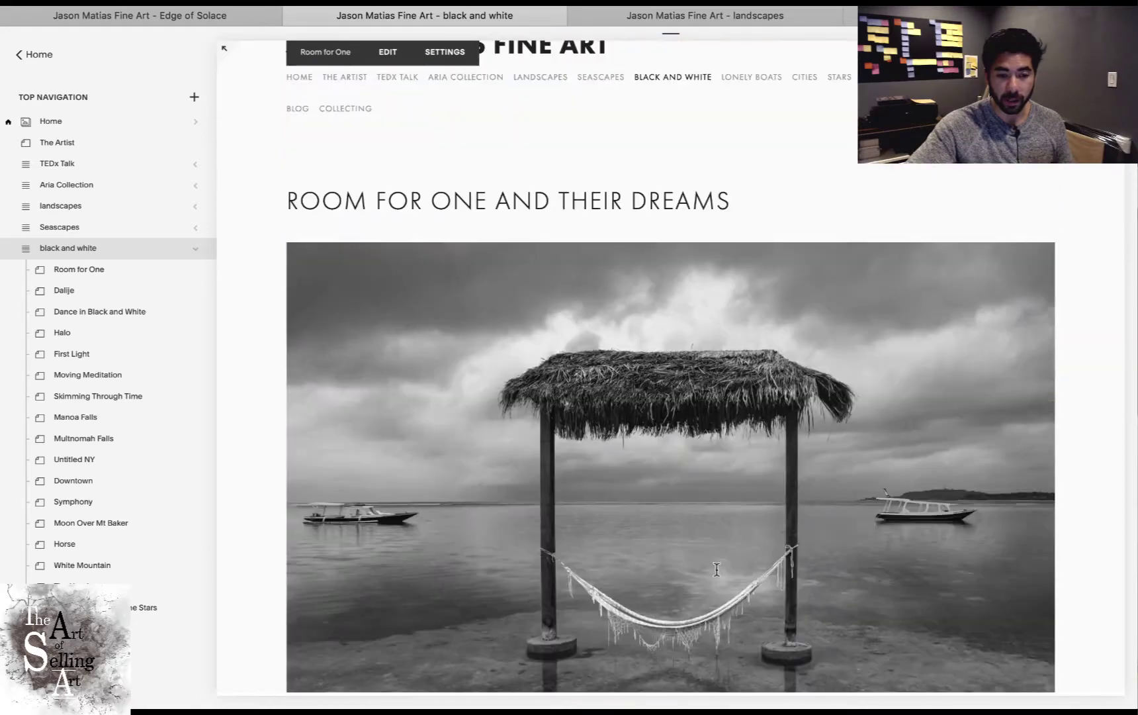
{"action": "scroll", "coordinate": [715, 569], "scroll_direction": "up", "scroll_amount": 2}
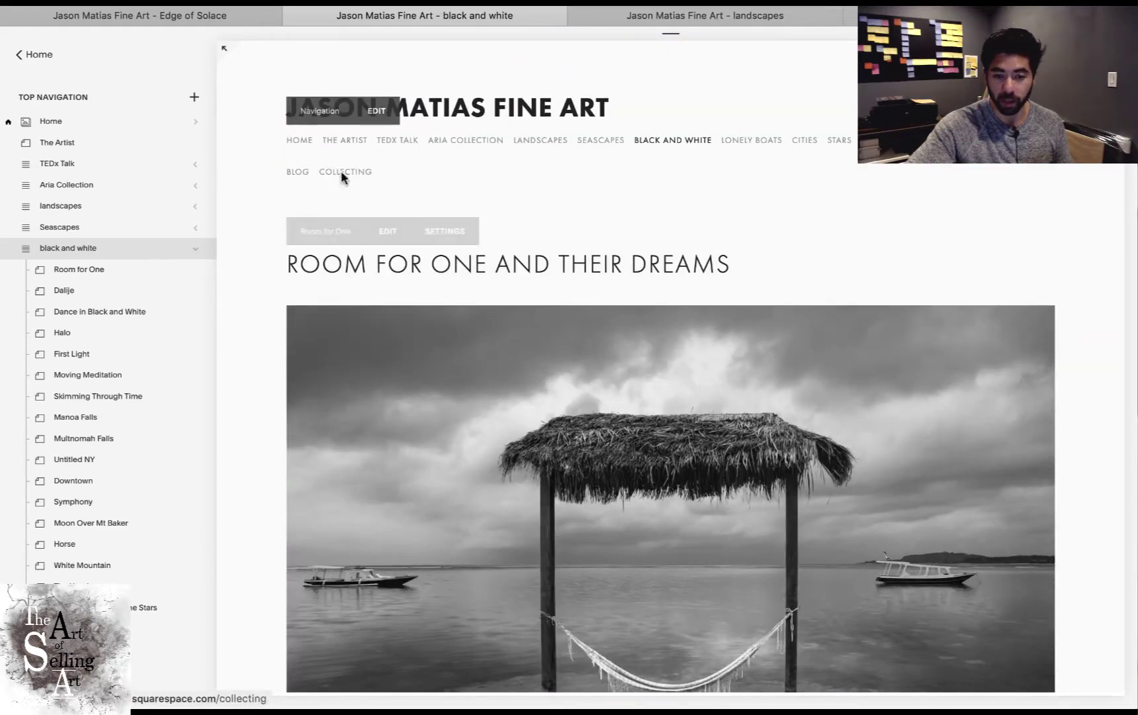
{"action": "scroll", "coordinate": [777, 240], "scroll_direction": "down", "scroll_amount": 10}
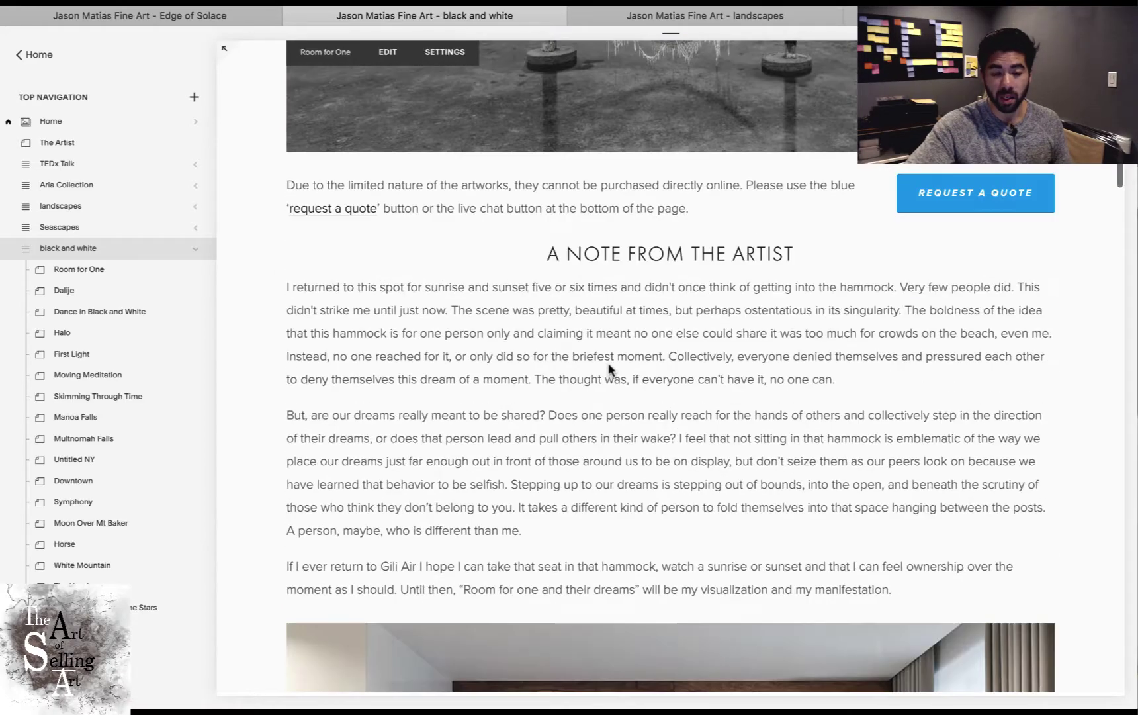
{"action": "scroll", "coordinate": [609, 369], "scroll_direction": "down", "scroll_amount": 10}
{"action": "scroll", "coordinate": [609, 368], "scroll_direction": "down", "scroll_amount": 7}
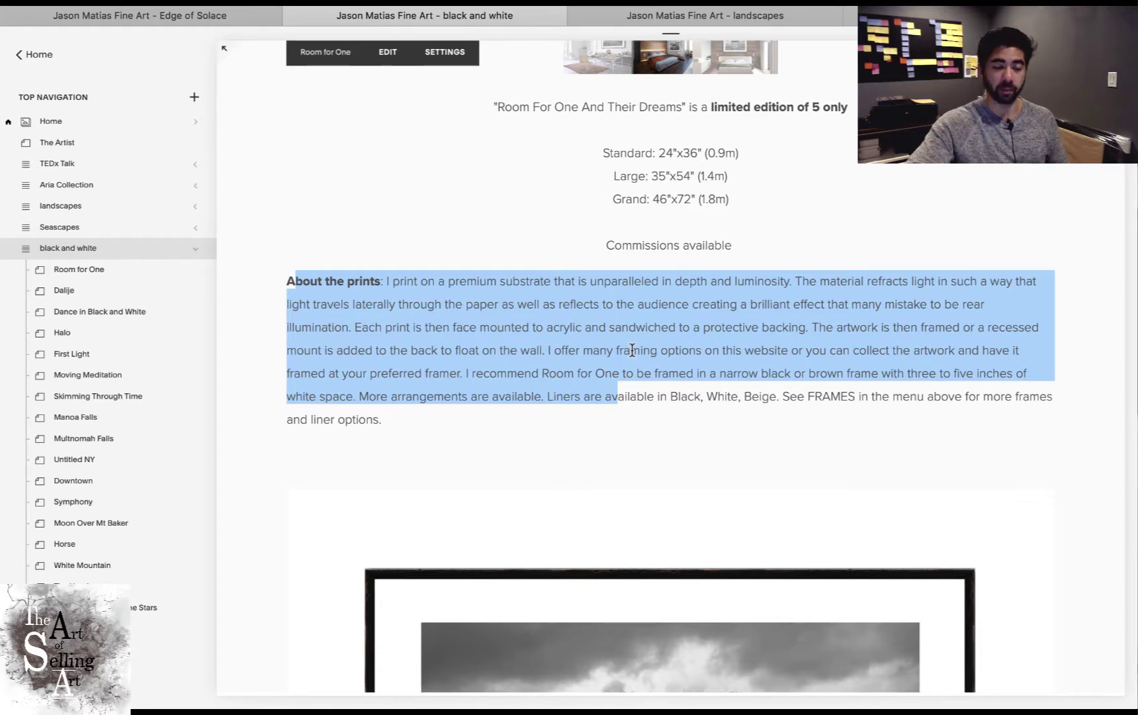
{"action": "left_click", "coordinate": [555, 402]}
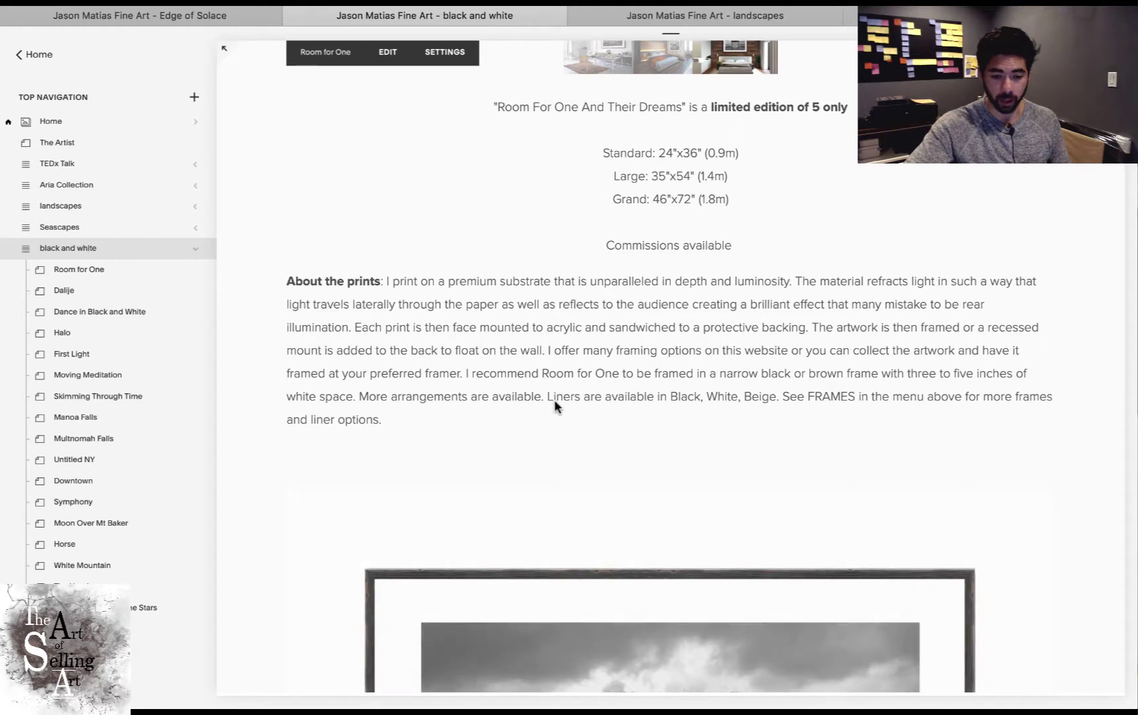
{"action": "left_click_drag", "start_coordinate": [463, 326], "coordinate": [417, 293]}
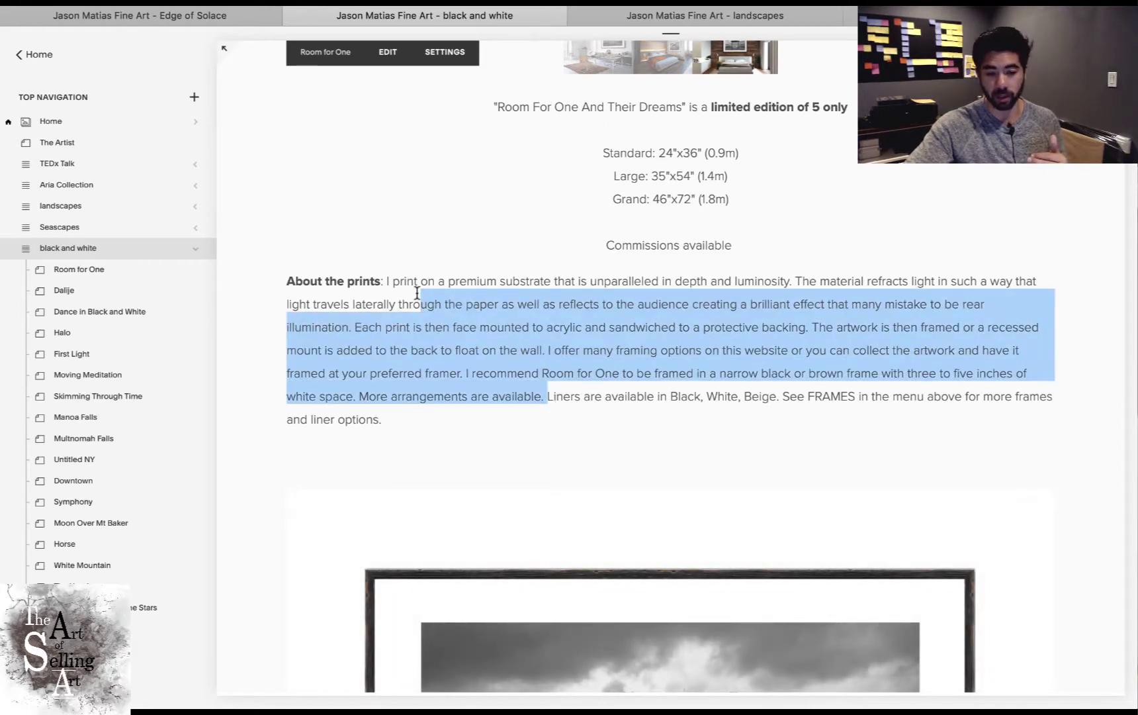
{"action": "left_click", "coordinate": [491, 281]}
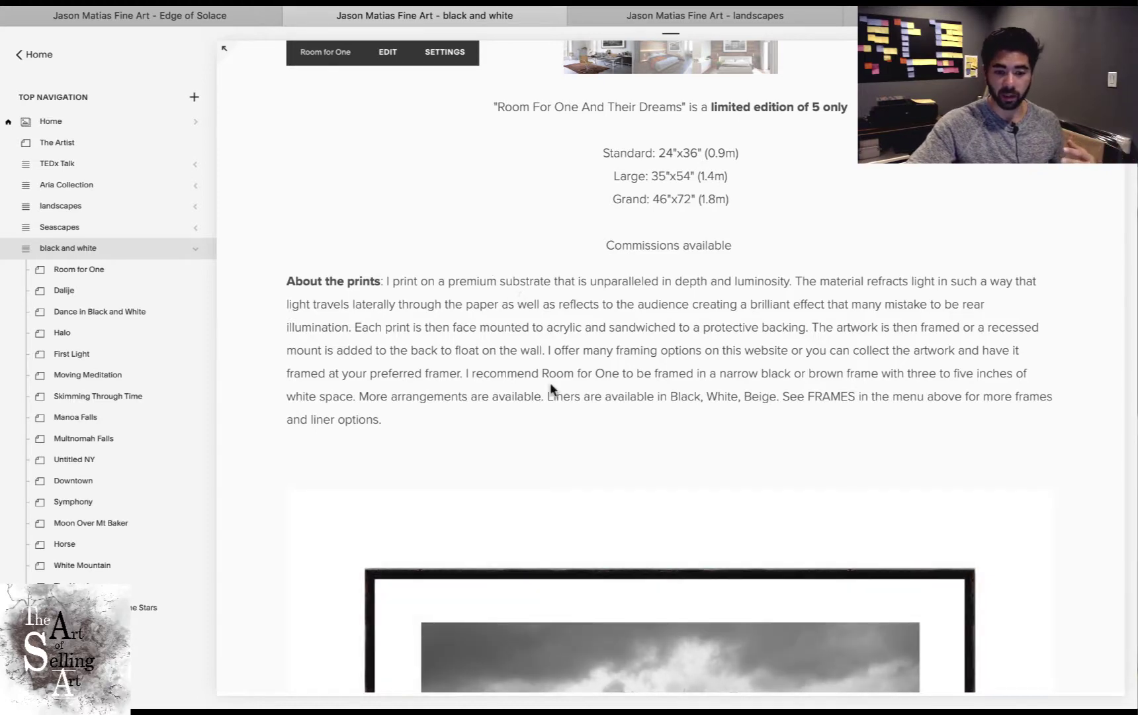
{"action": "scroll", "coordinate": [551, 386], "scroll_direction": "down", "scroll_amount": 5}
{"action": "scroll", "coordinate": [995, 465], "scroll_direction": "down", "scroll_amount": 3}
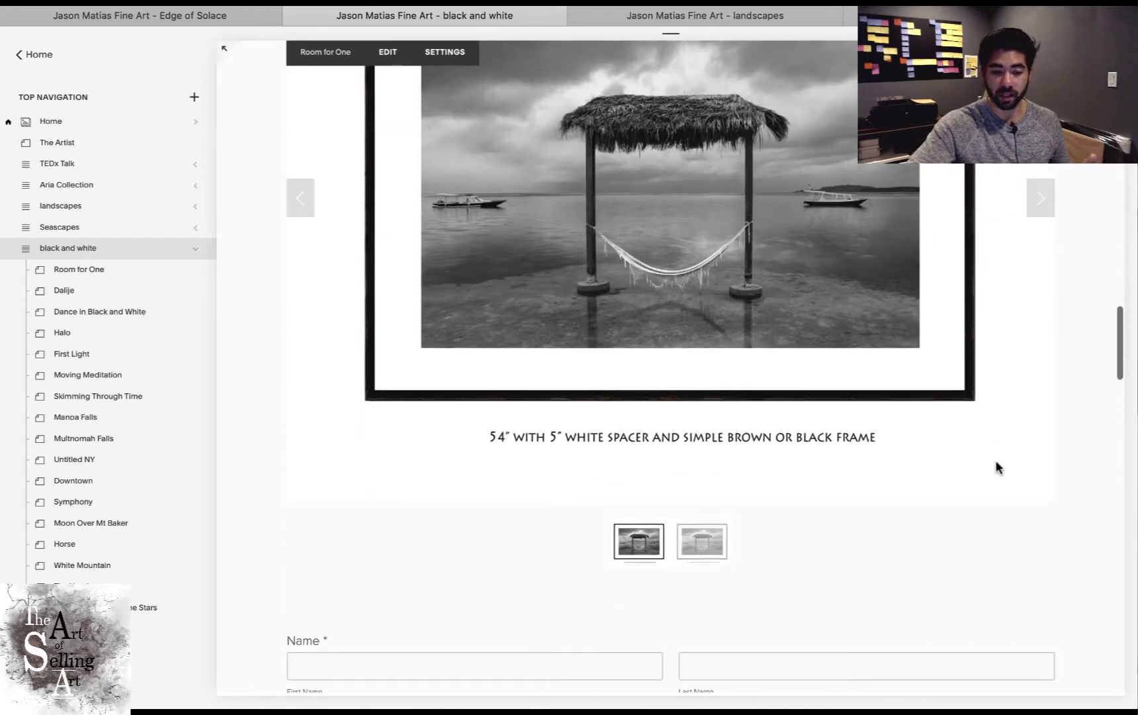
{"action": "scroll", "coordinate": [1022, 410], "scroll_direction": "up", "scroll_amount": 2}
{"action": "left_click", "coordinate": [1046, 331]}
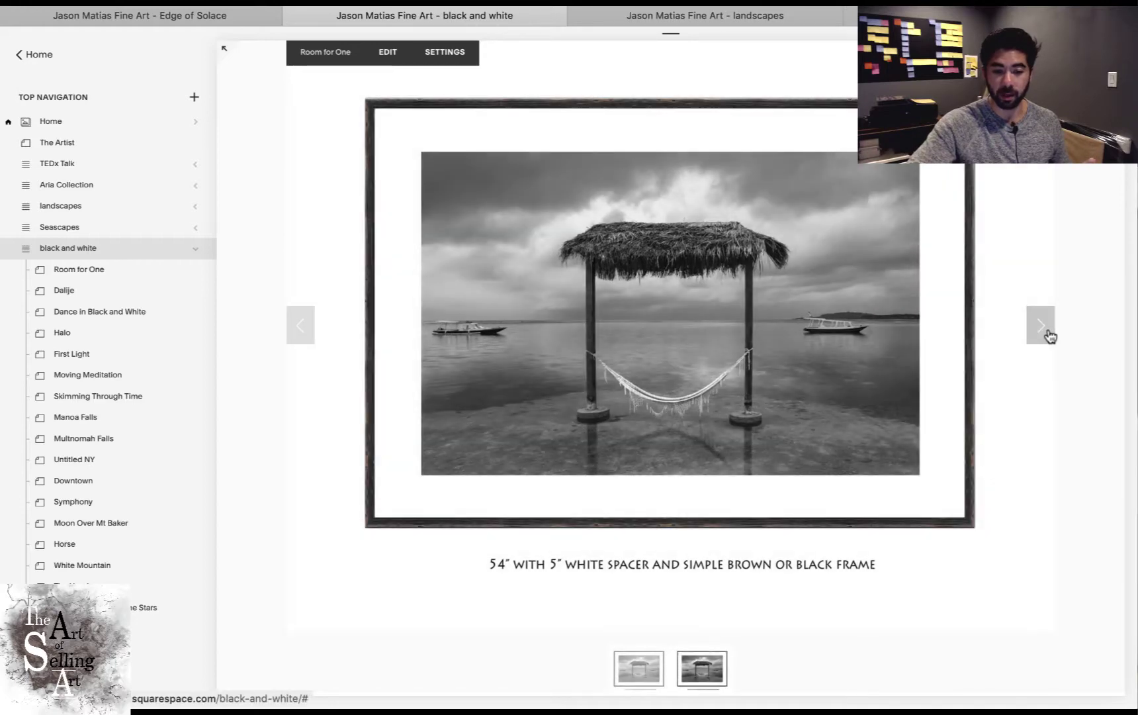
{"action": "left_click", "coordinate": [1049, 334]}
{"action": "left_click", "coordinate": [1049, 335]}
{"action": "left_click", "coordinate": [1048, 334]}
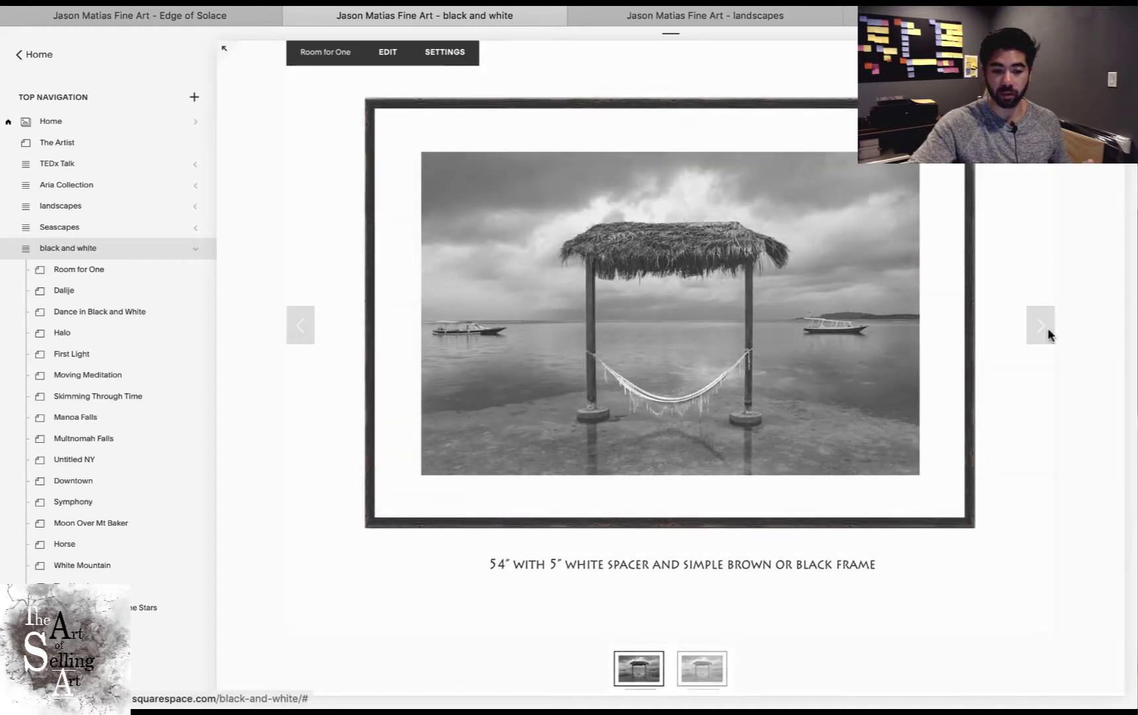
{"action": "left_click", "coordinate": [1049, 332]}
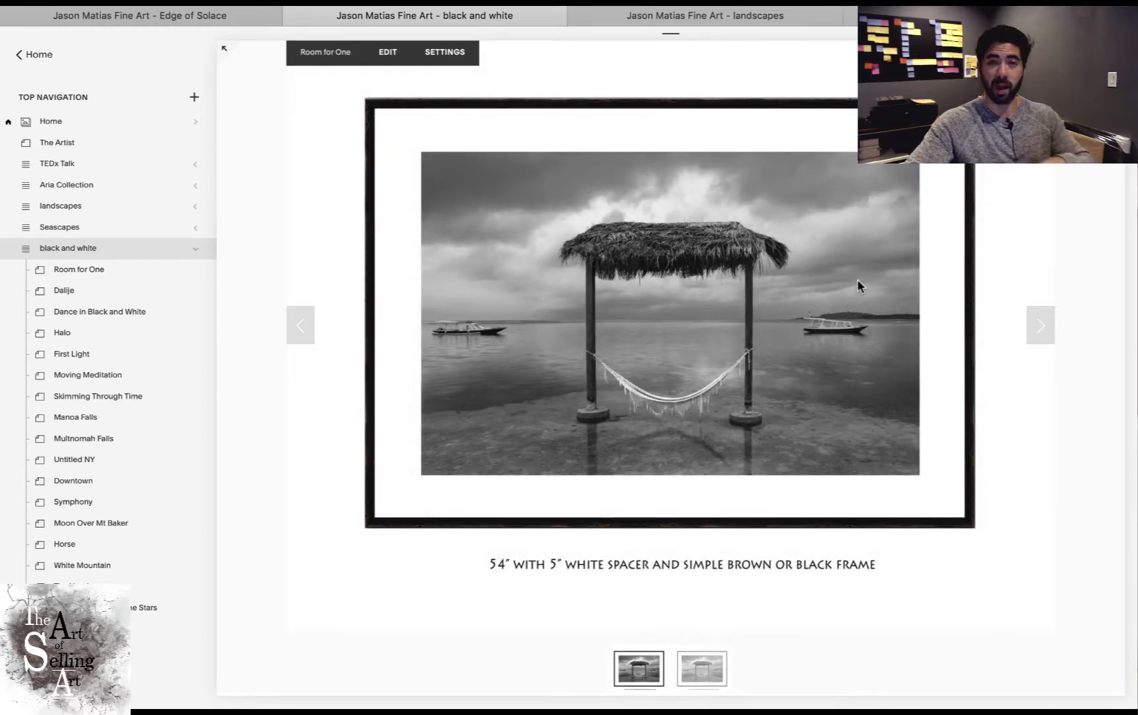
{"action": "scroll", "coordinate": [687, 445], "scroll_direction": "down", "scroll_amount": 9}
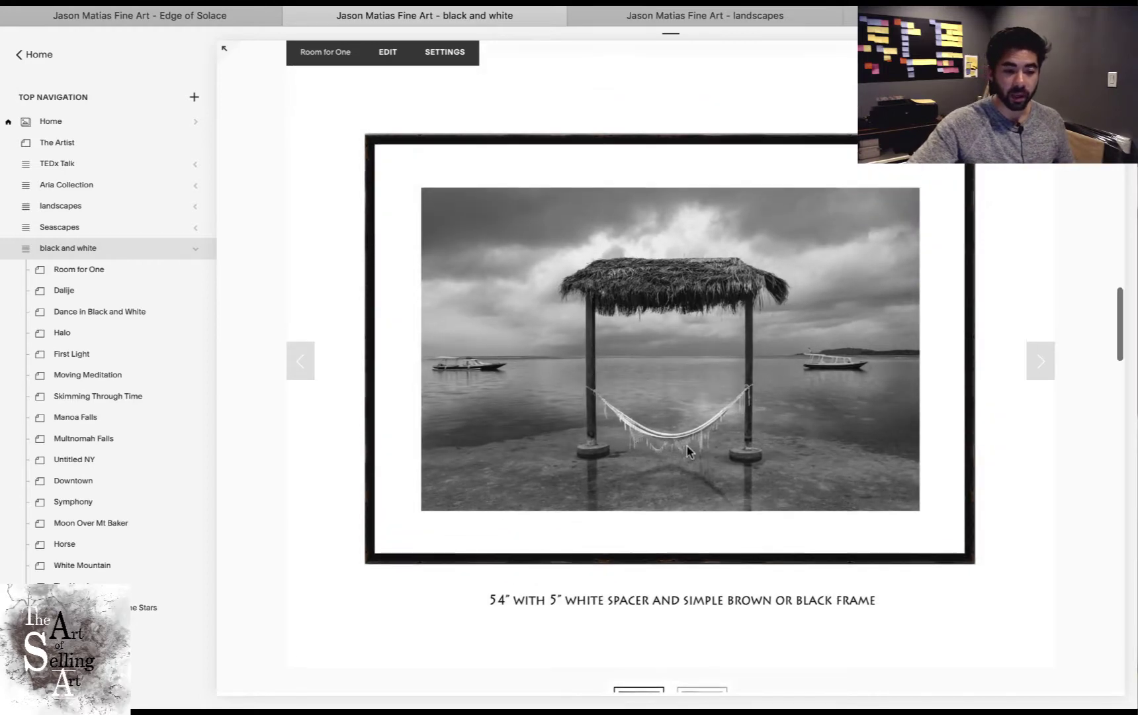
{"action": "scroll", "coordinate": [688, 446], "scroll_direction": "up", "scroll_amount": 3}
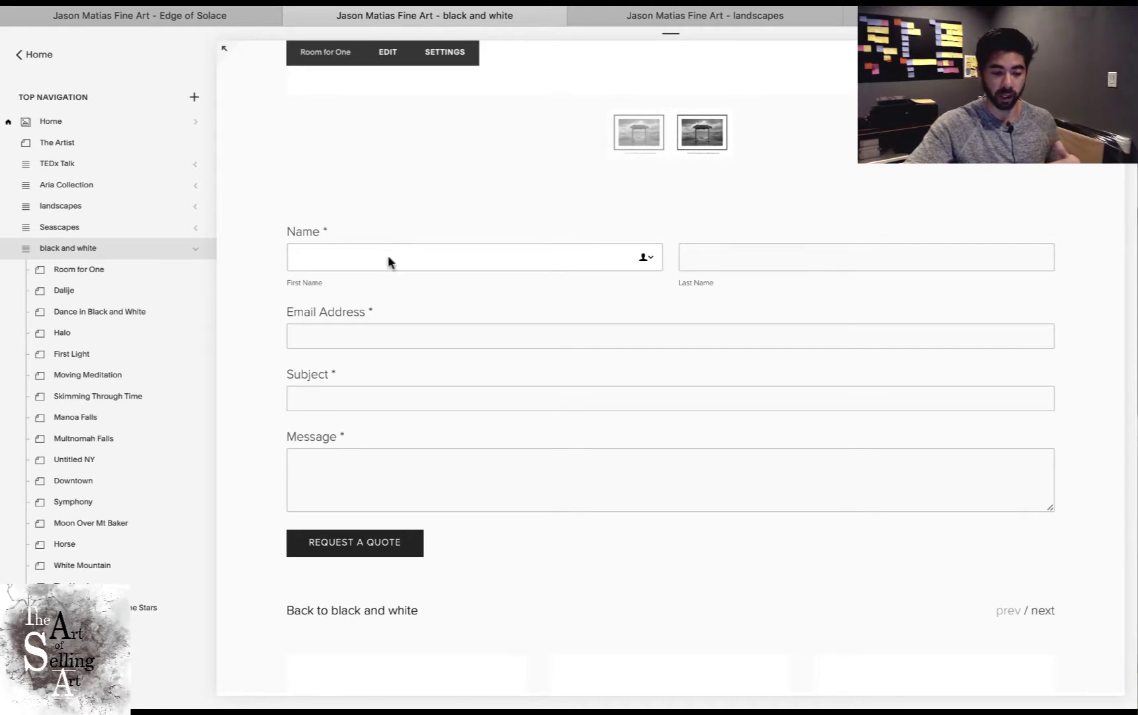
{"action": "scroll", "coordinate": [450, 444], "scroll_direction": "down", "scroll_amount": 5}
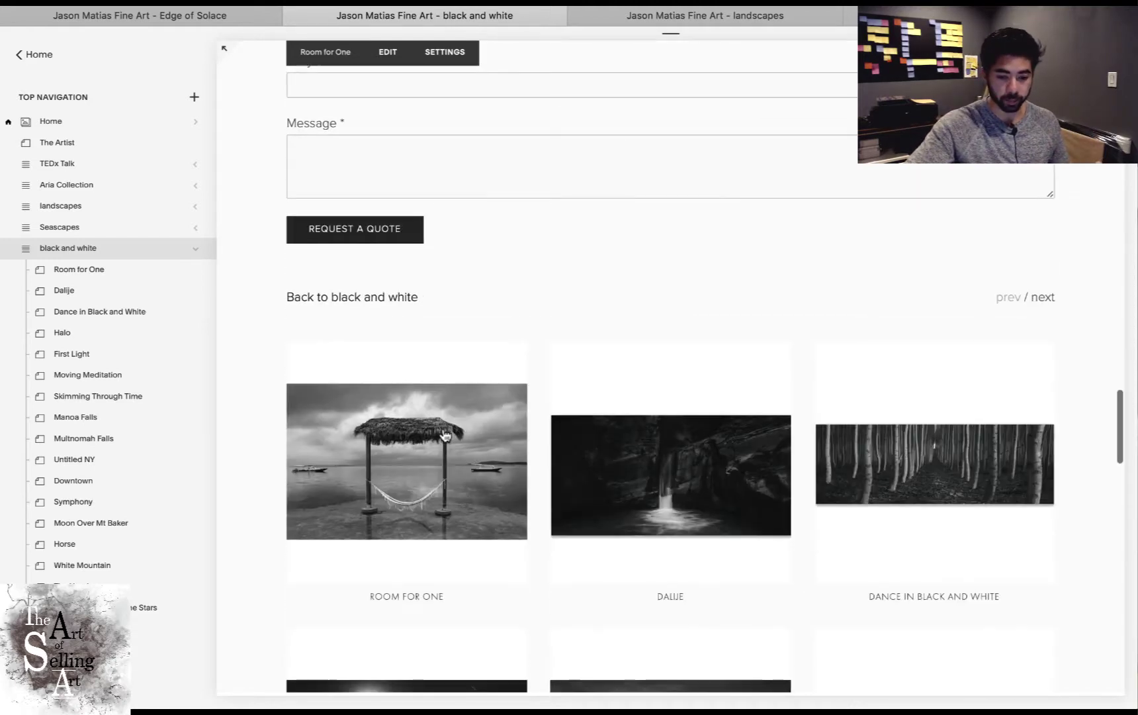
{"action": "scroll", "coordinate": [445, 435], "scroll_direction": "up", "scroll_amount": 5}
{"action": "scroll", "coordinate": [446, 434], "scroll_direction": "up", "scroll_amount": 6}
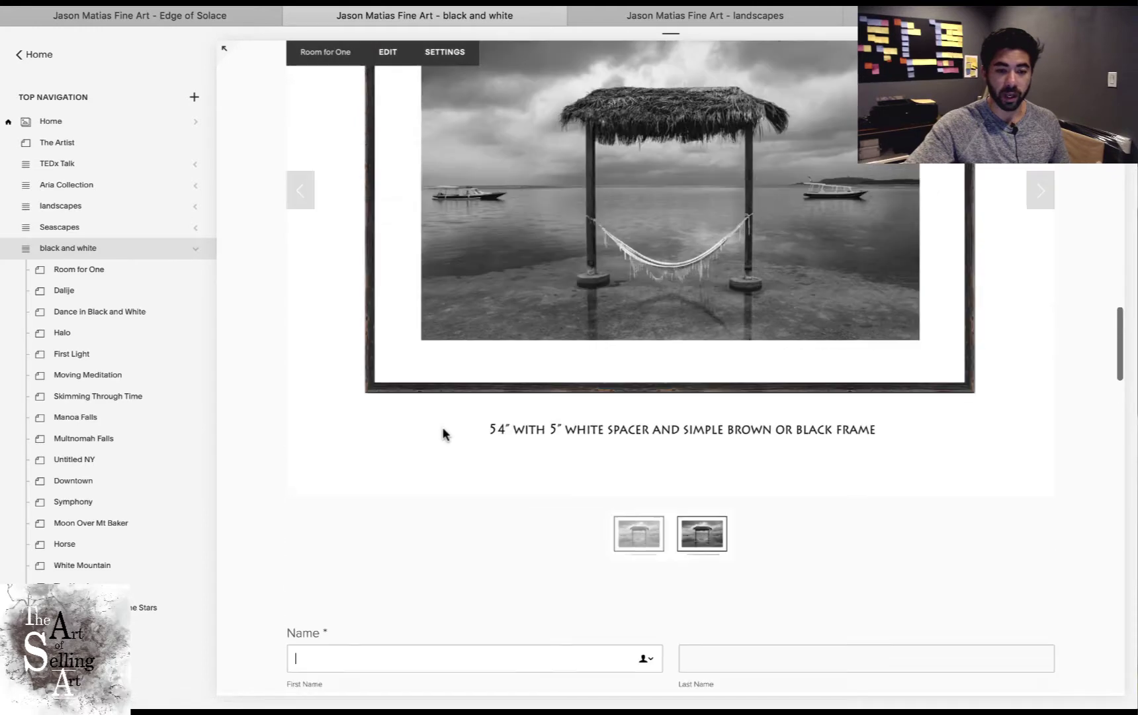
{"action": "scroll", "coordinate": [442, 428], "scroll_direction": "up", "scroll_amount": 7}
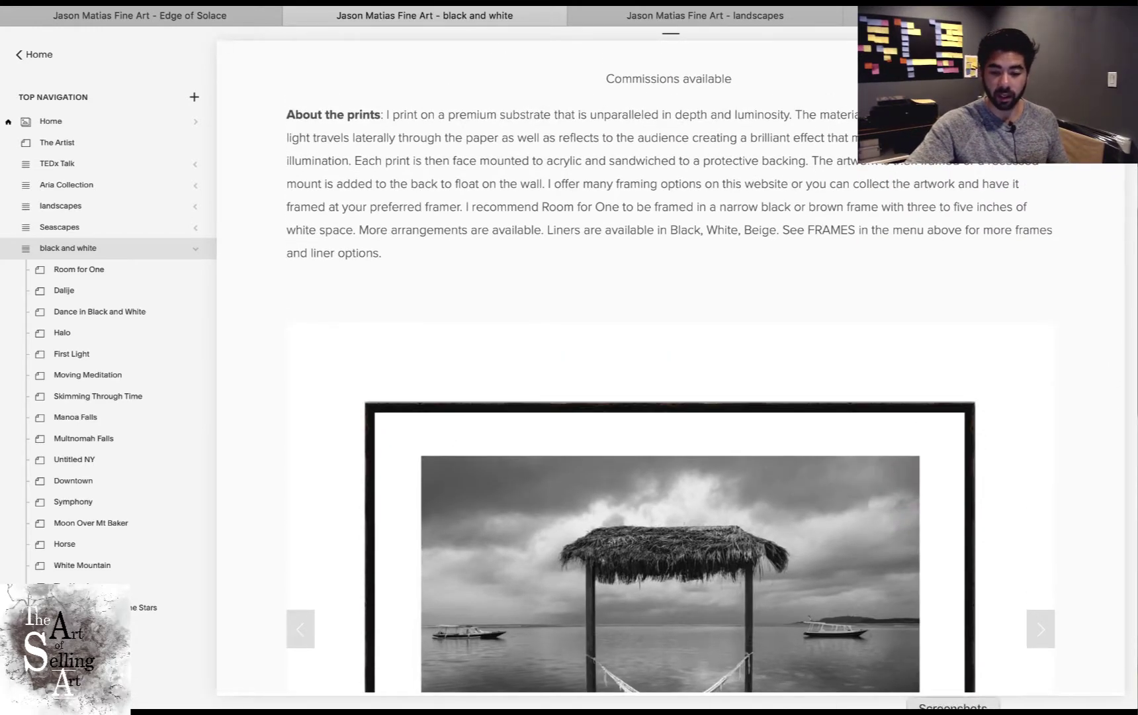
Look through the Room for One image folder in the Prints stack, then close it
{"action": "left_click", "coordinate": [926, 708]}
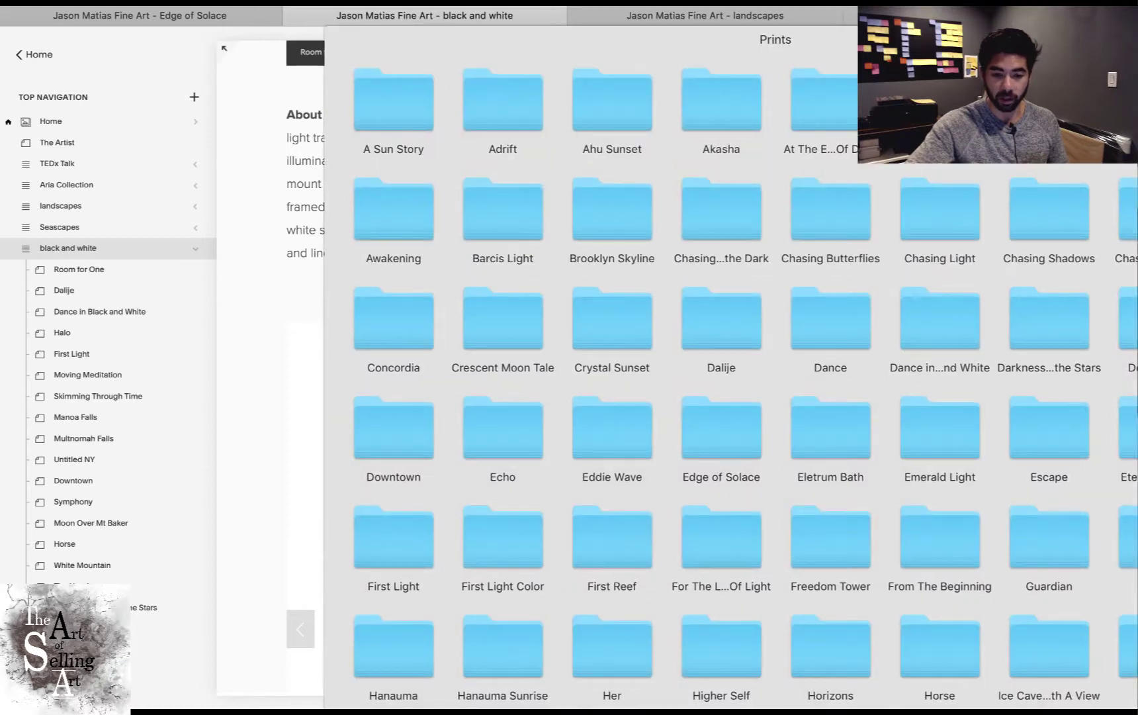
{"action": "scroll", "coordinate": [904, 453], "scroll_direction": "down", "scroll_amount": 5}
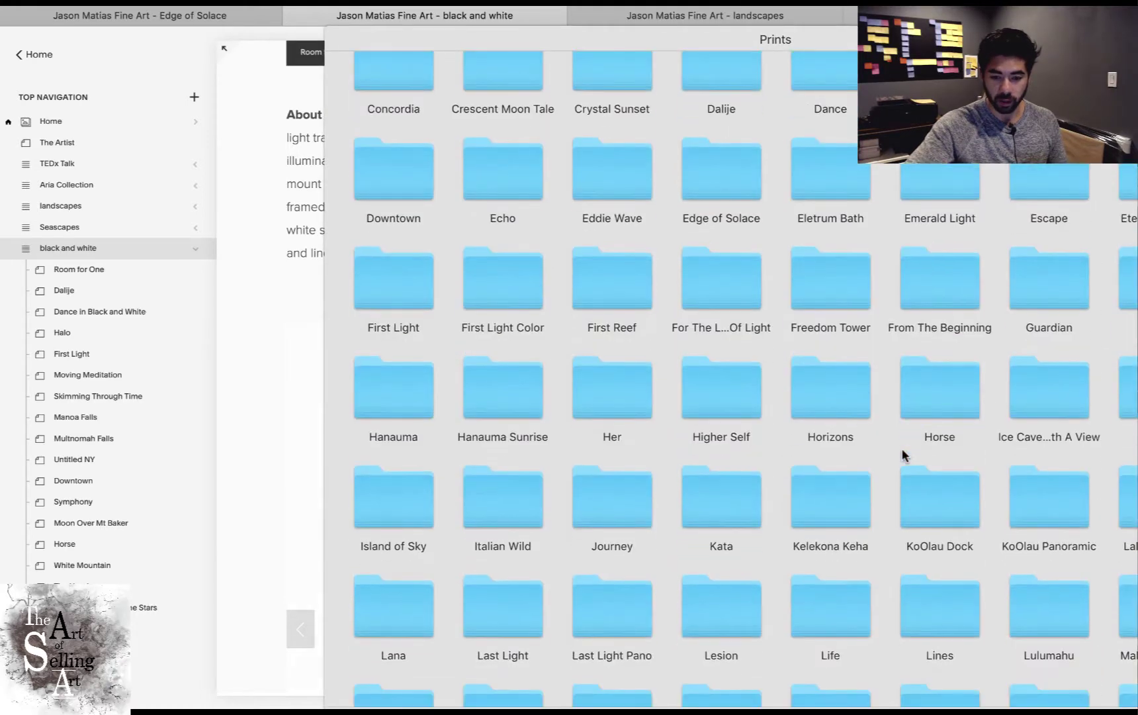
{"action": "scroll", "coordinate": [904, 455], "scroll_direction": "down", "scroll_amount": 10}
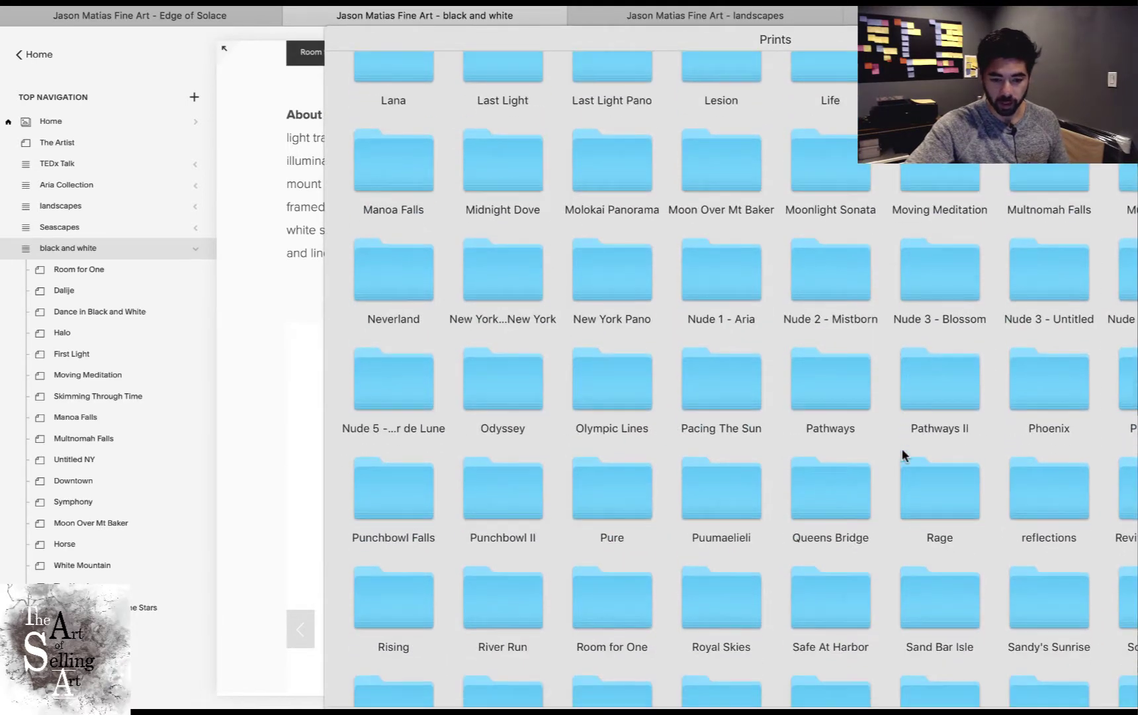
{"action": "scroll", "coordinate": [540, 532], "scroll_direction": "down", "scroll_amount": 2}
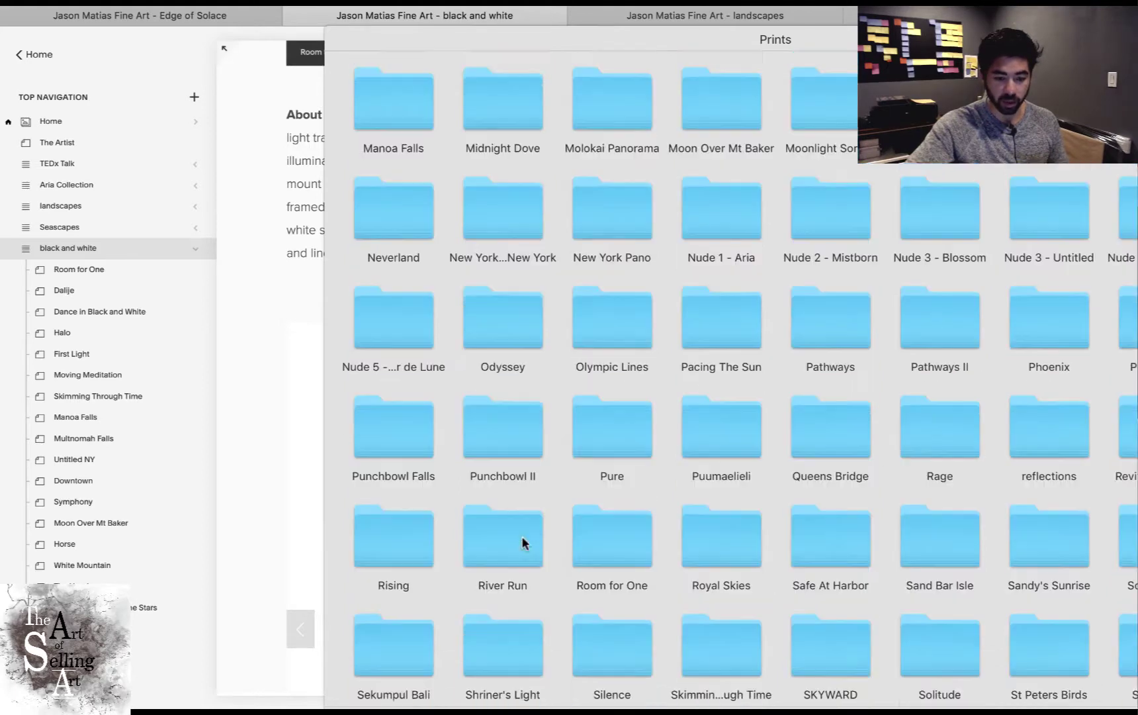
{"action": "left_click", "coordinate": [591, 473]}
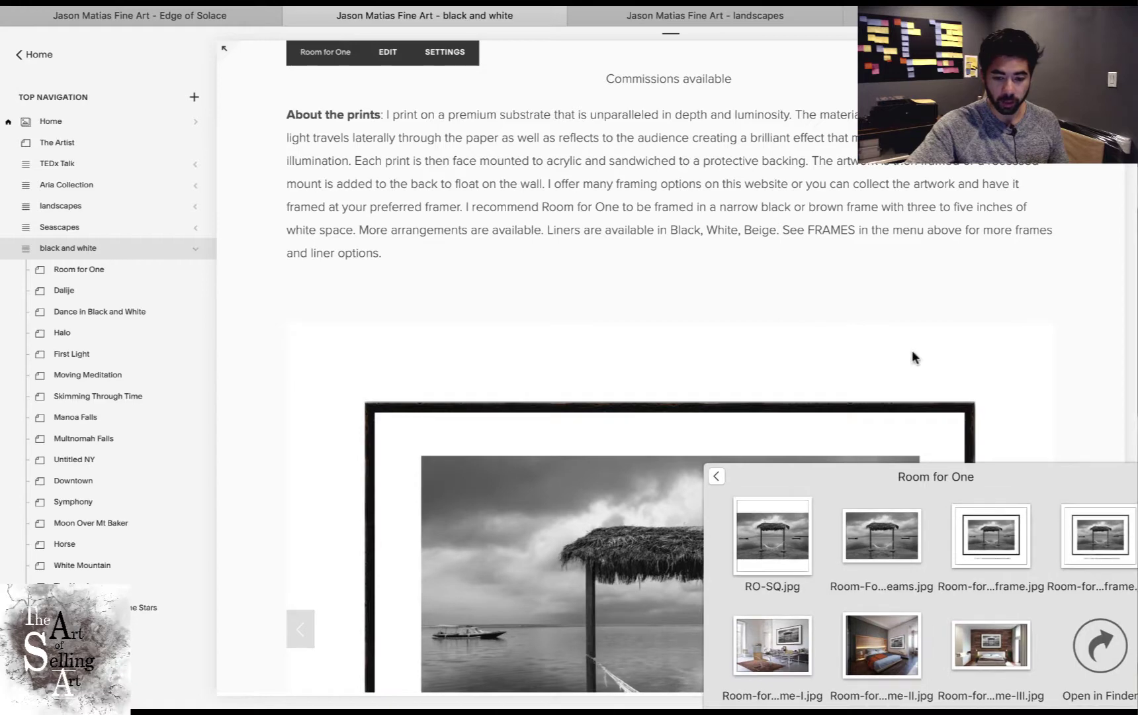
{"action": "left_click", "coordinate": [911, 356]}
Switch back to the Ice Cave With A View landscapes tab
{"action": "scroll", "coordinate": [653, 354], "scroll_direction": "down", "scroll_amount": 3}
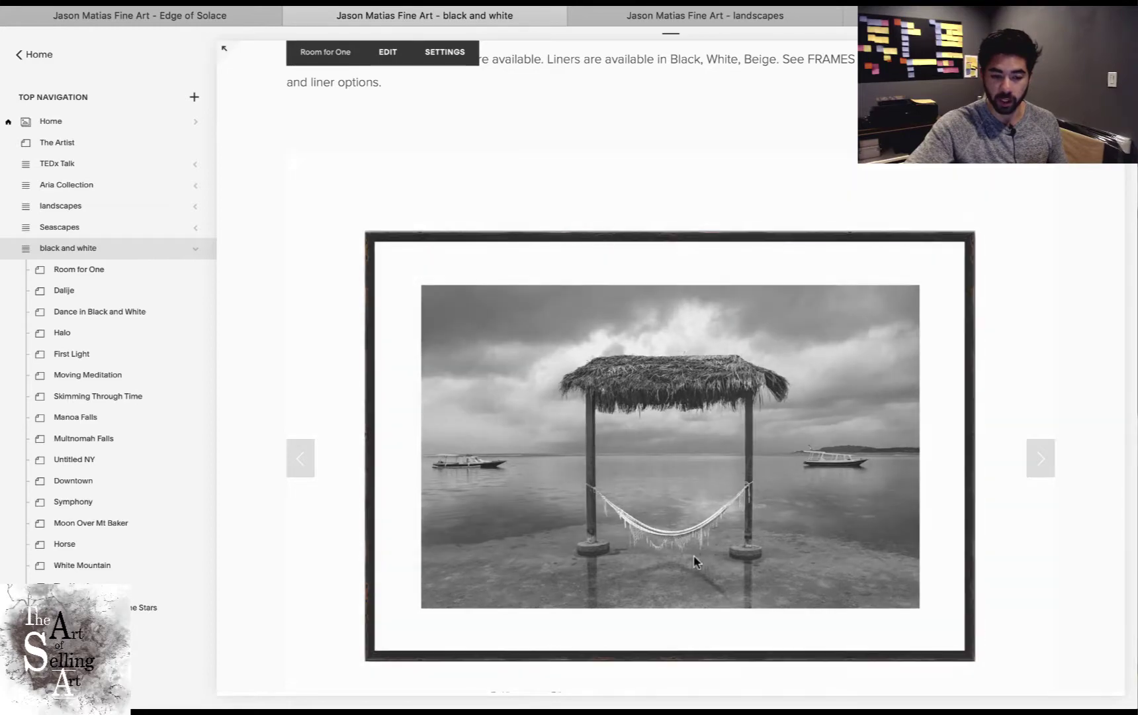
{"action": "scroll", "coordinate": [694, 553], "scroll_direction": "up", "scroll_amount": 10}
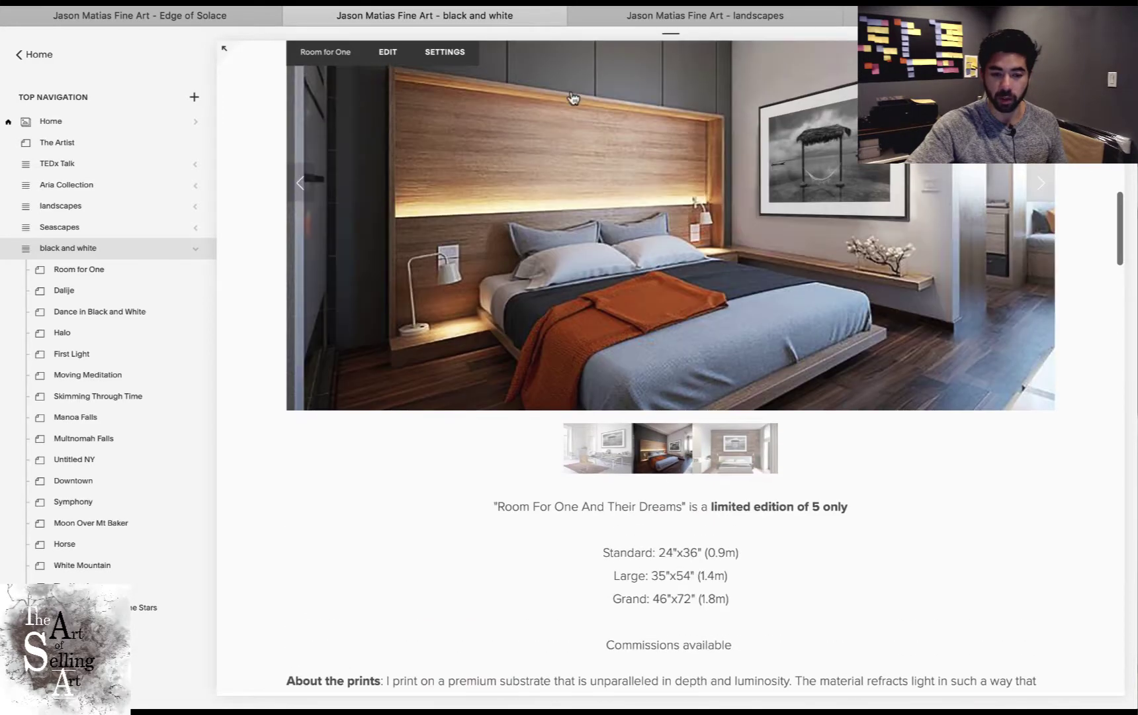
{"action": "left_click", "coordinate": [658, 14]}
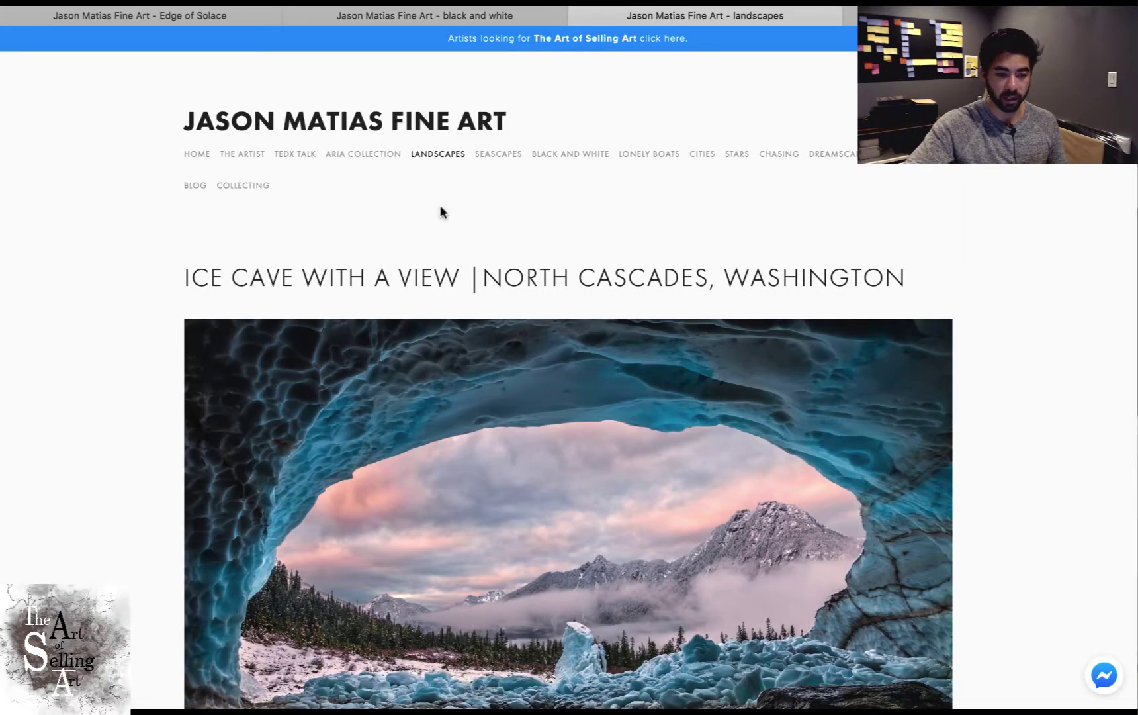
Open the Avendasora artwork from the Landscapes gallery and scroll down its page
{"action": "left_click", "coordinate": [438, 154]}
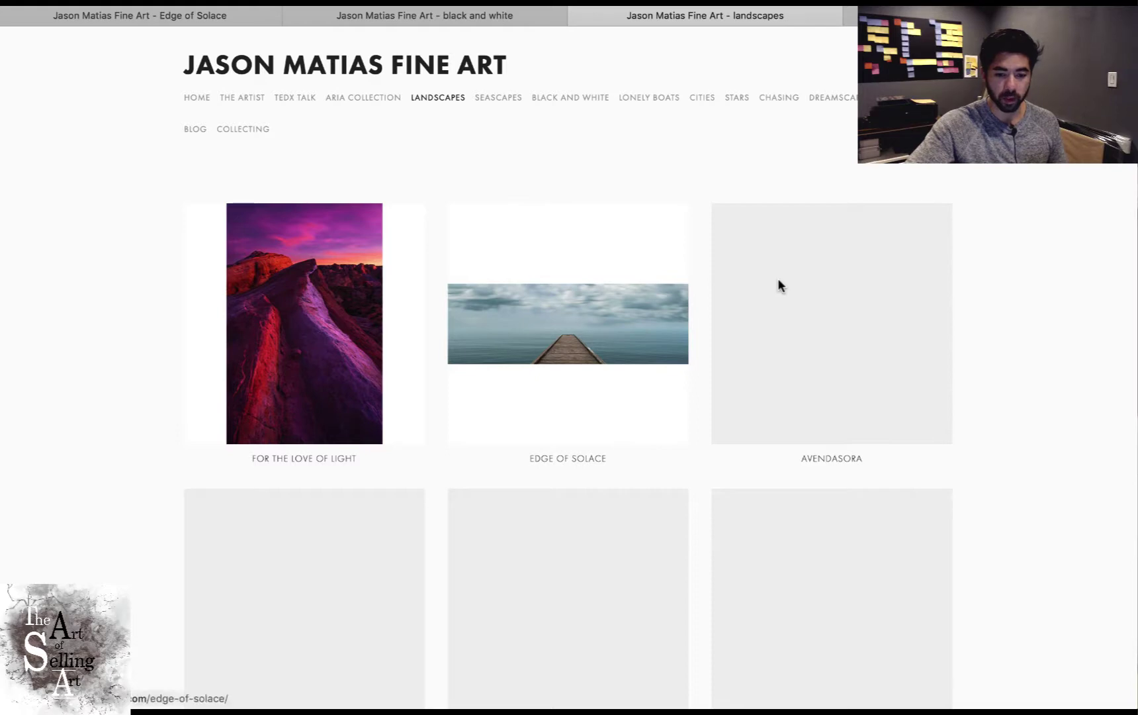
{"action": "left_click", "coordinate": [778, 281]}
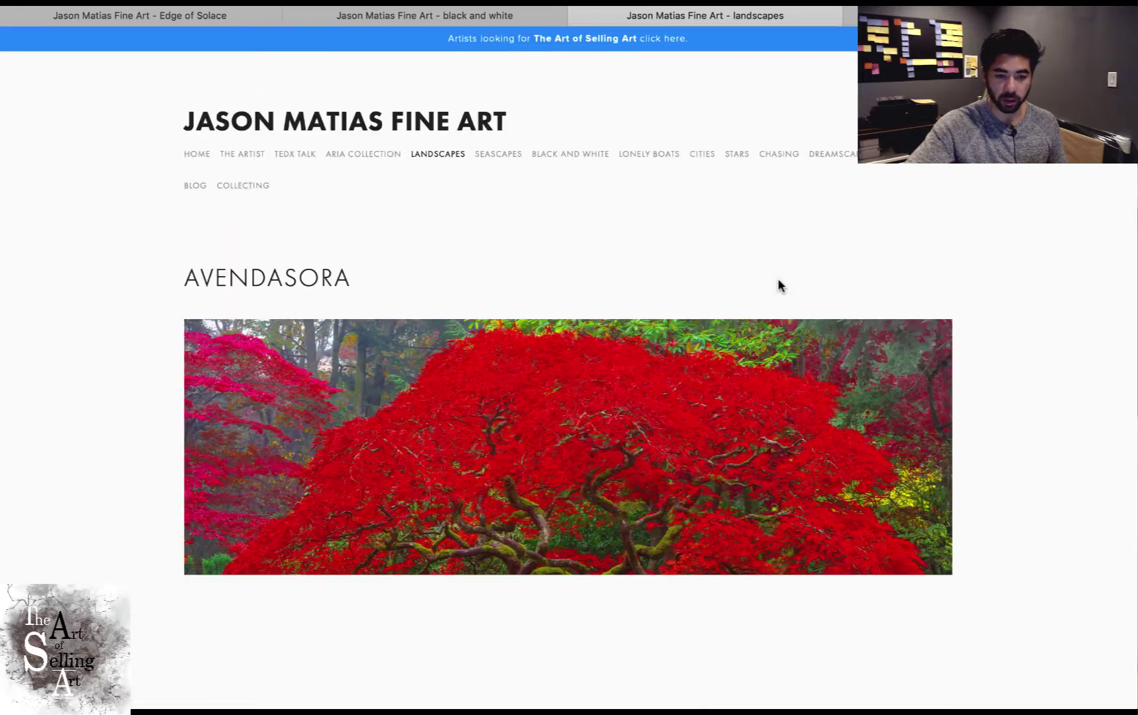
{"action": "scroll", "coordinate": [778, 281], "scroll_direction": "down", "scroll_amount": 5}
{"action": "scroll", "coordinate": [779, 286], "scroll_direction": "down", "scroll_amount": 6}
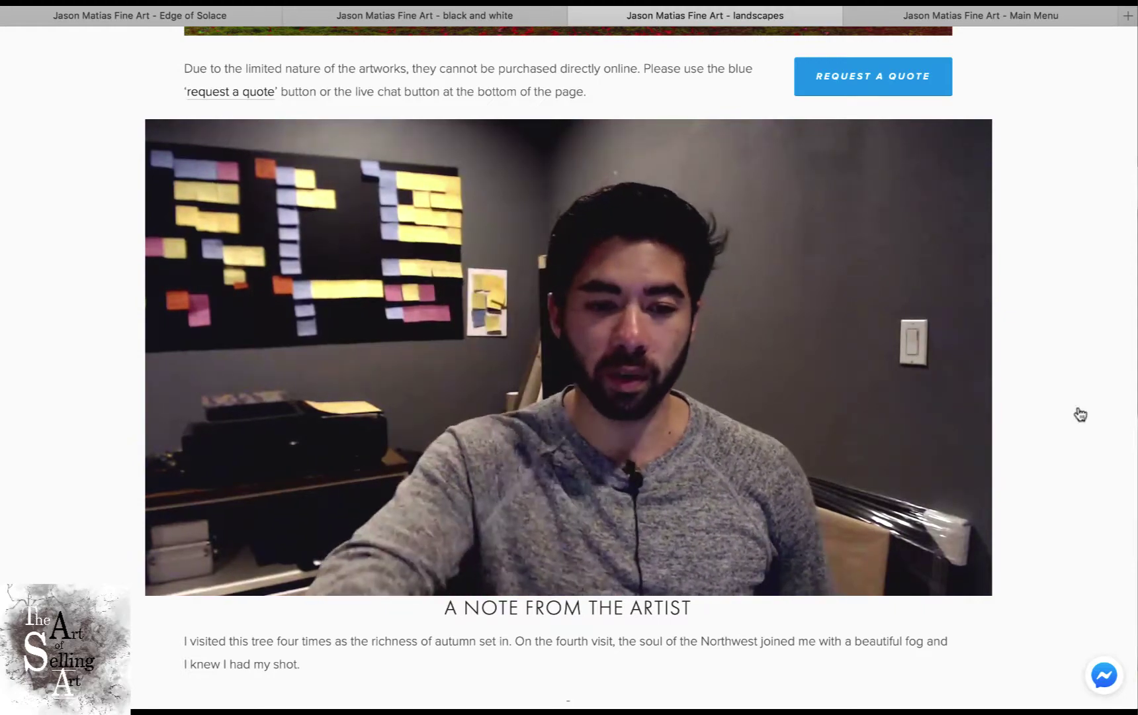
{"action": "left_click", "coordinate": [1080, 414]}
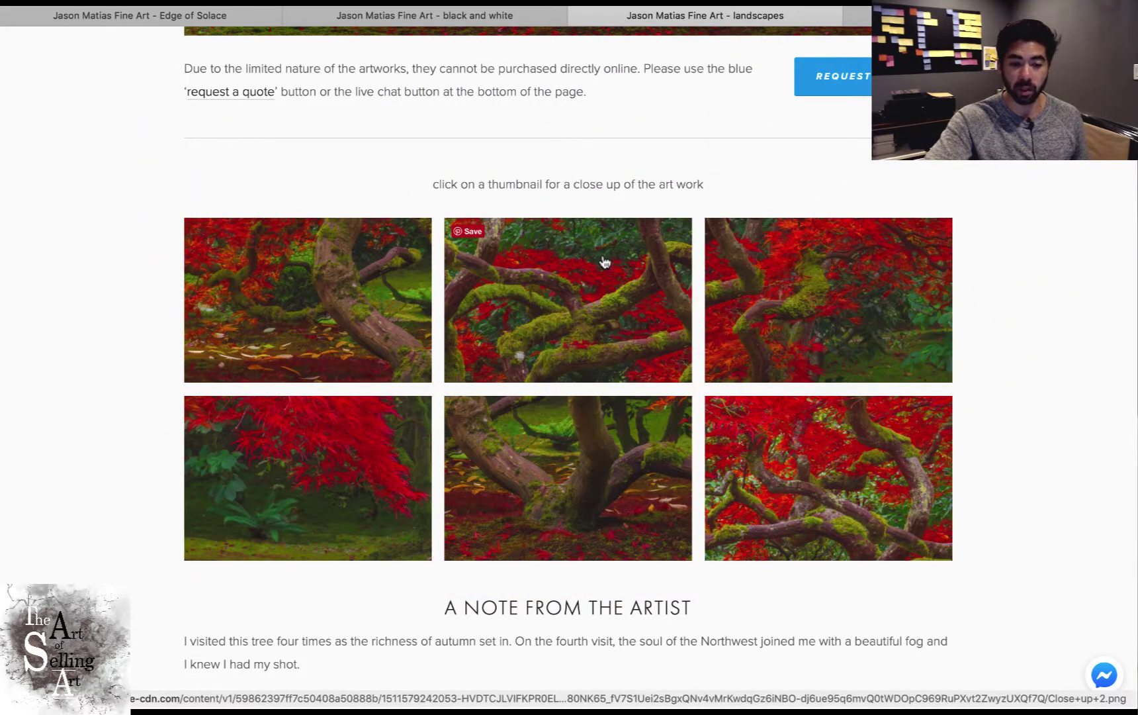
{"action": "scroll", "coordinate": [603, 262], "scroll_direction": "down", "scroll_amount": 15}
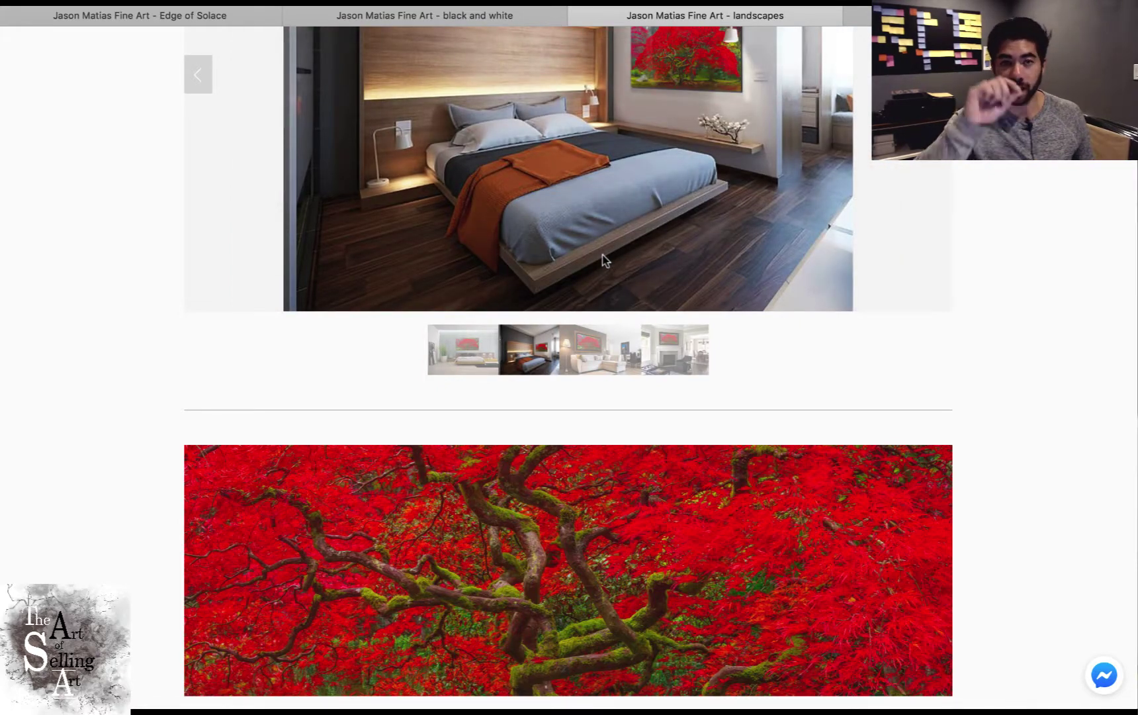
{"action": "scroll", "coordinate": [604, 260], "scroll_direction": "down", "scroll_amount": 1}
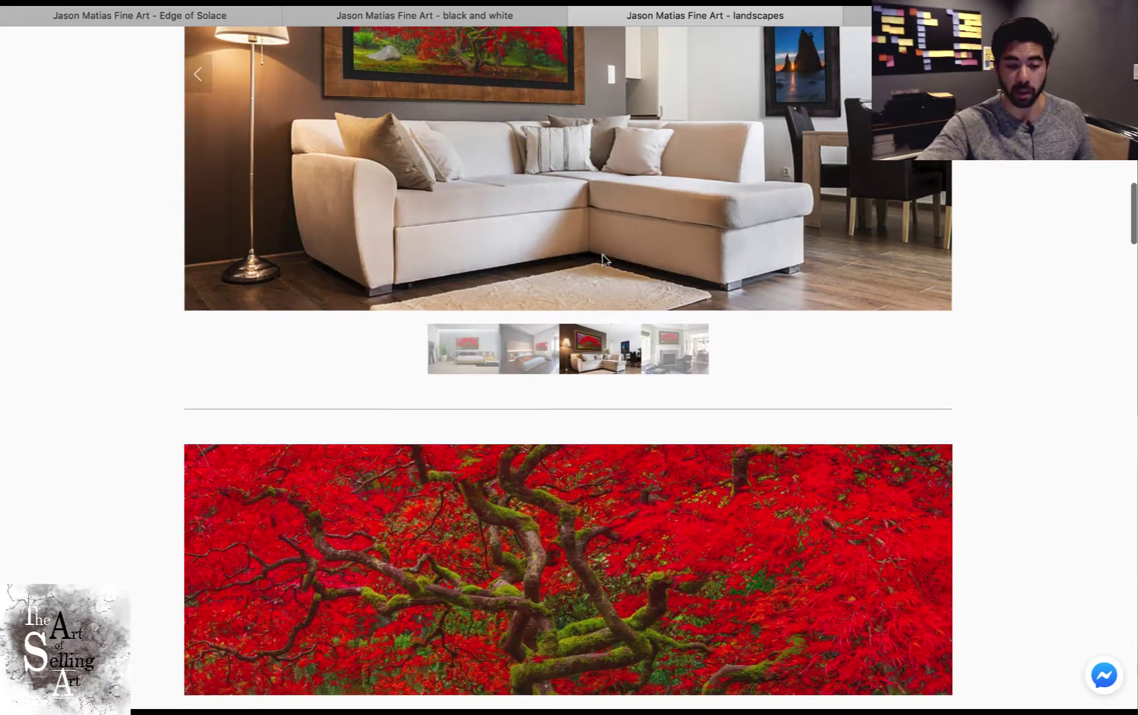
{"action": "scroll", "coordinate": [603, 260], "scroll_direction": "down", "scroll_amount": 13}
{"action": "scroll", "coordinate": [604, 260], "scroll_direction": "down", "scroll_amount": 6}
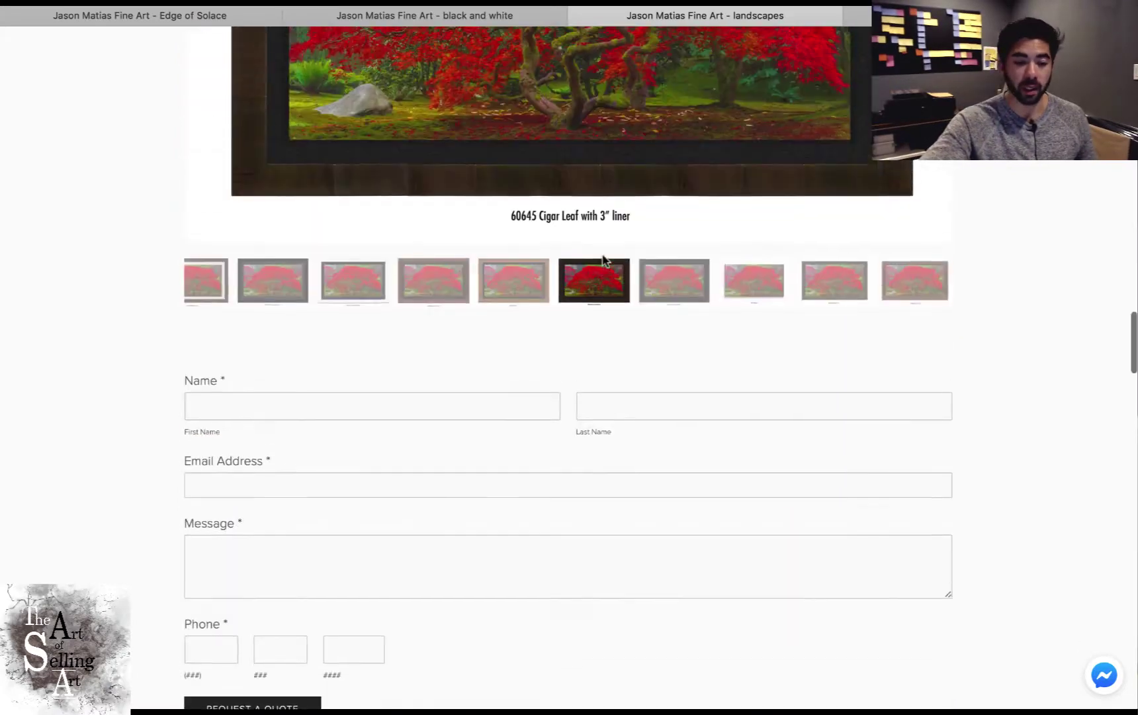
{"action": "scroll", "coordinate": [603, 260], "scroll_direction": "up", "scroll_amount": 20}
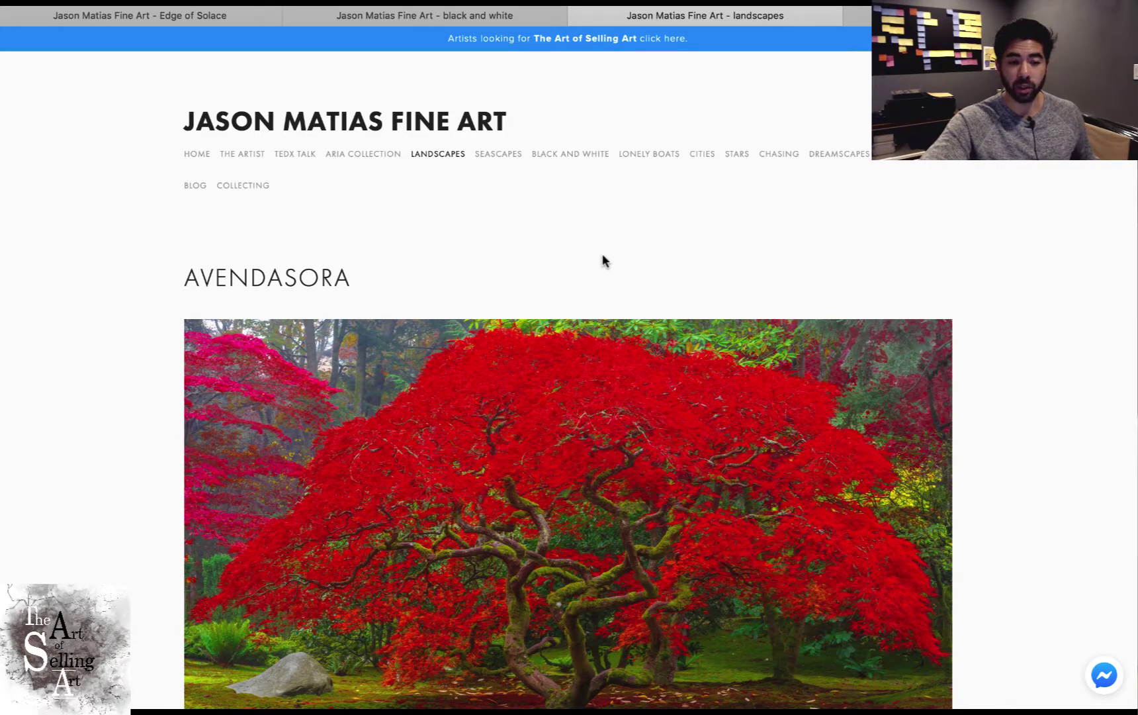
{"action": "scroll", "coordinate": [681, 489], "scroll_direction": "down", "scroll_amount": 3}
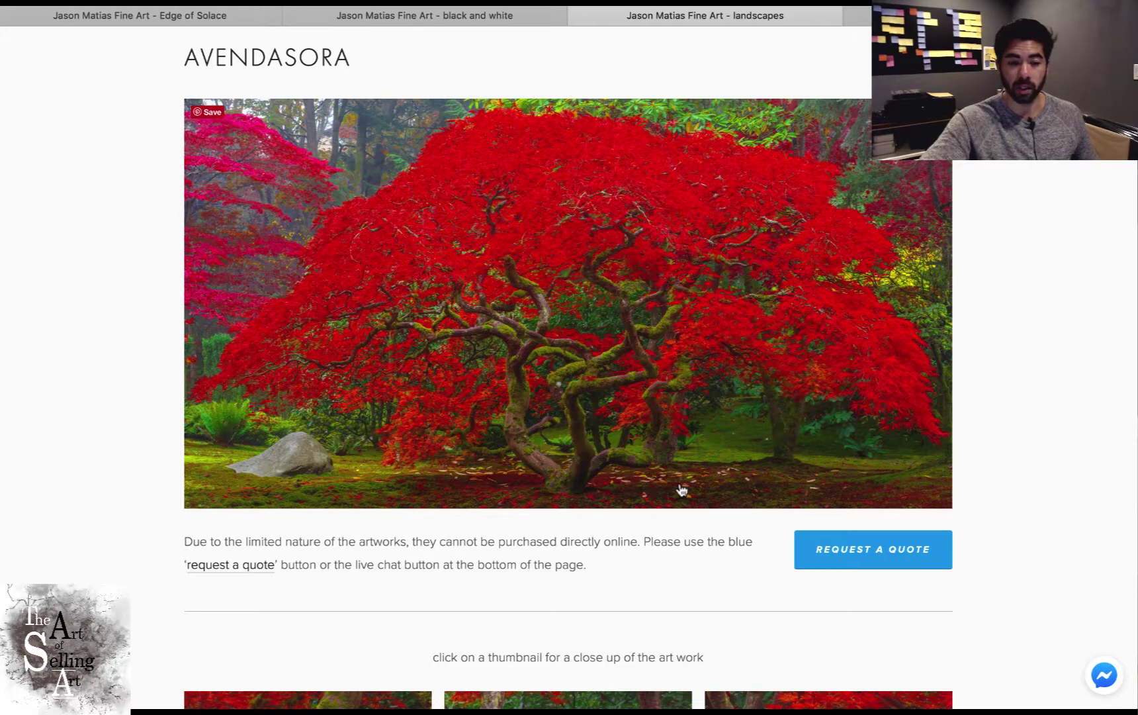
{"action": "left_click", "coordinate": [456, 16]}
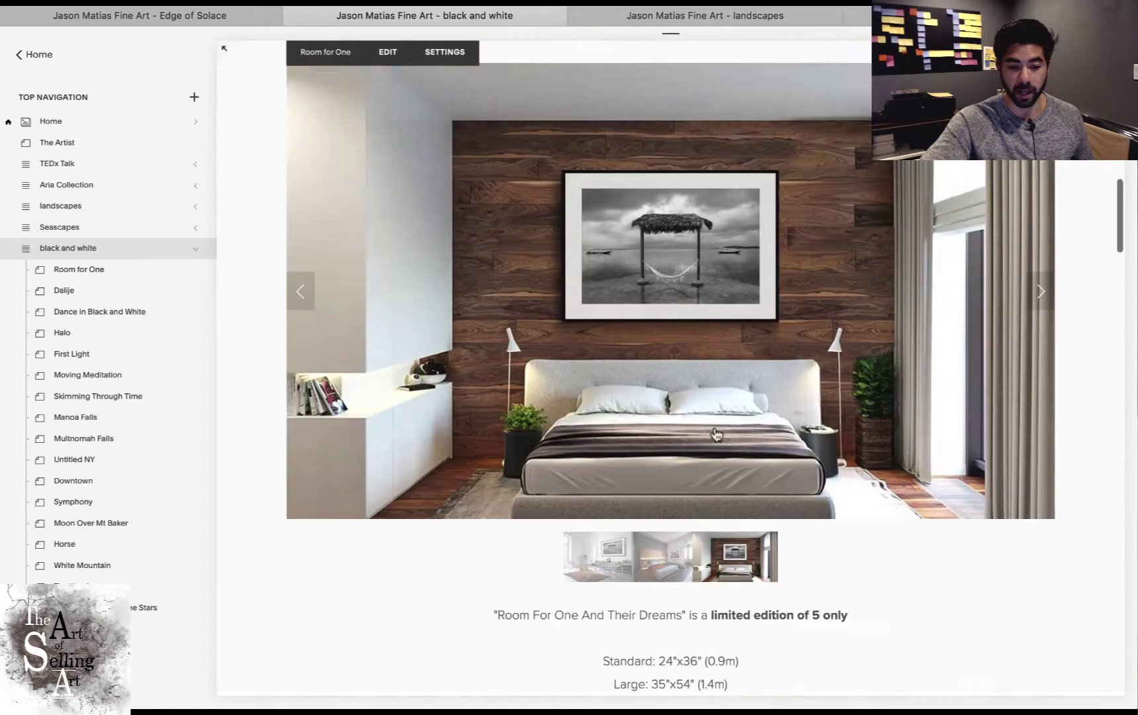
{"action": "scroll", "coordinate": [717, 434], "scroll_direction": "down", "scroll_amount": 20}
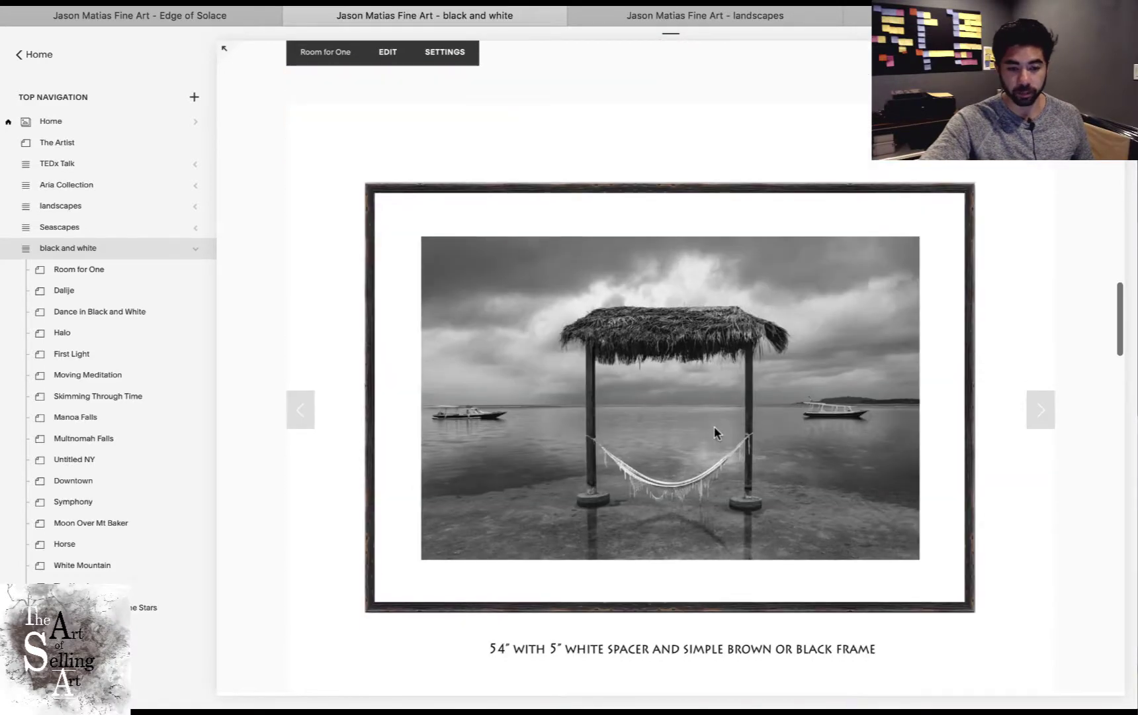
{"action": "scroll", "coordinate": [714, 433], "scroll_direction": "up", "scroll_amount": 10}
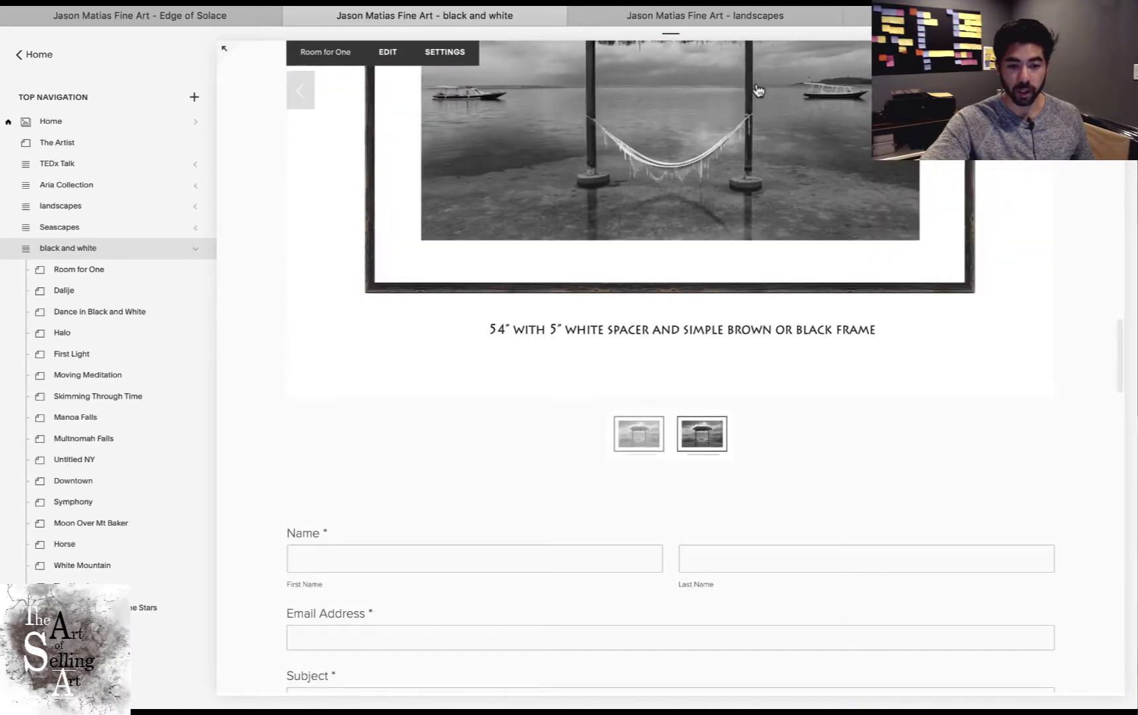
{"action": "left_click", "coordinate": [767, 20]}
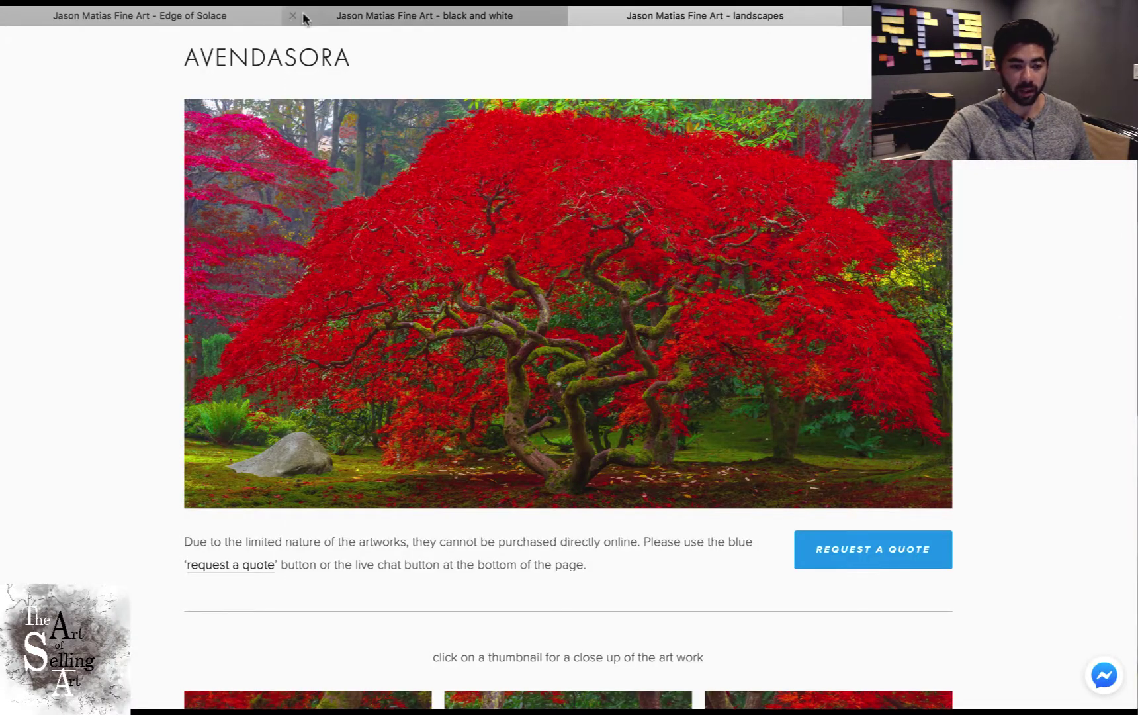
{"action": "scroll", "coordinate": [704, 514], "scroll_direction": "down", "scroll_amount": 15}
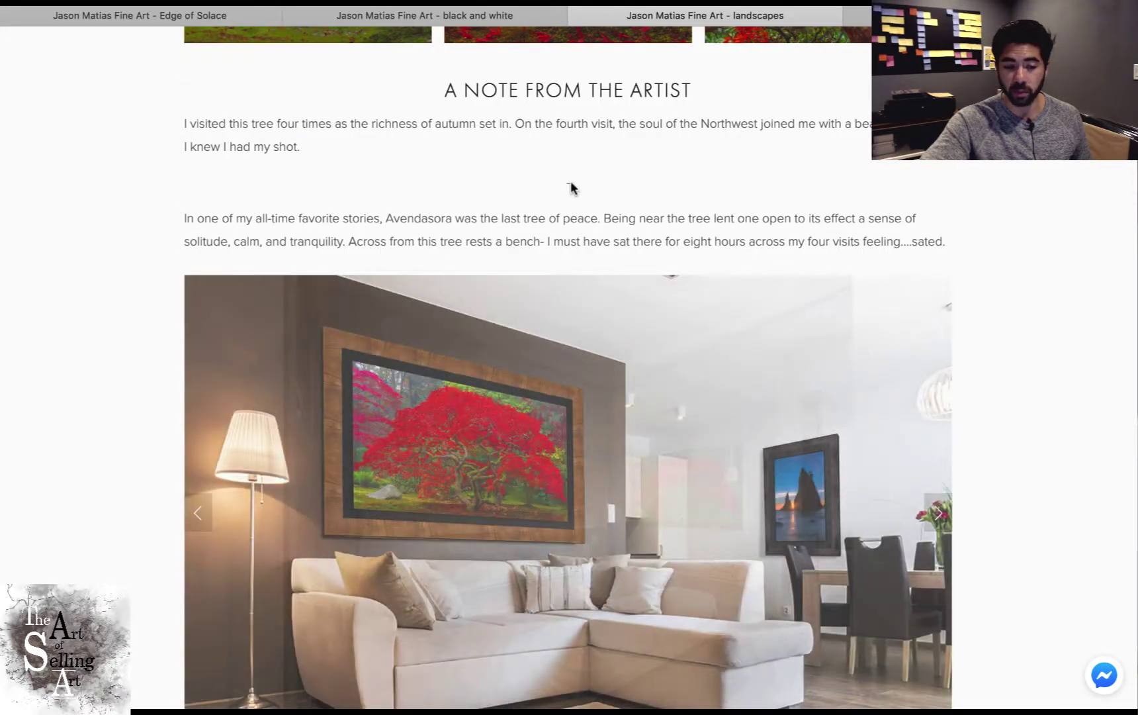
{"action": "scroll", "coordinate": [570, 180], "scroll_direction": "down", "scroll_amount": 5}
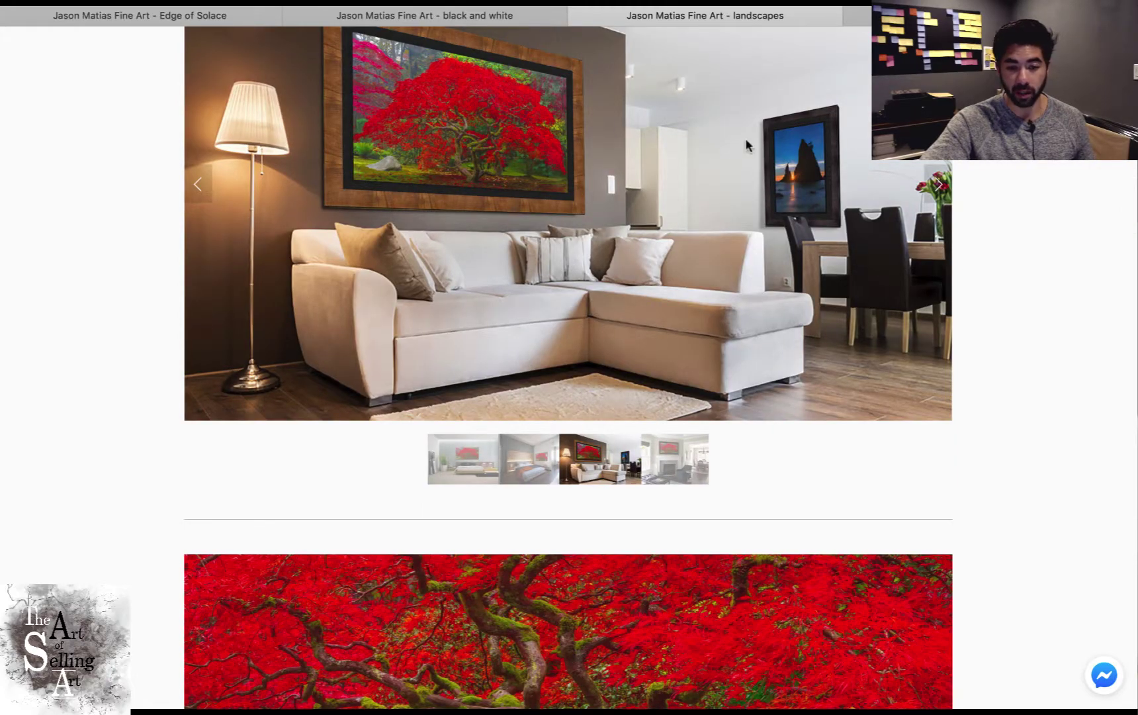
{"action": "scroll", "coordinate": [723, 155], "scroll_direction": "down", "scroll_amount": 1}
{"action": "scroll", "coordinate": [723, 156], "scroll_direction": "down", "scroll_amount": 15}
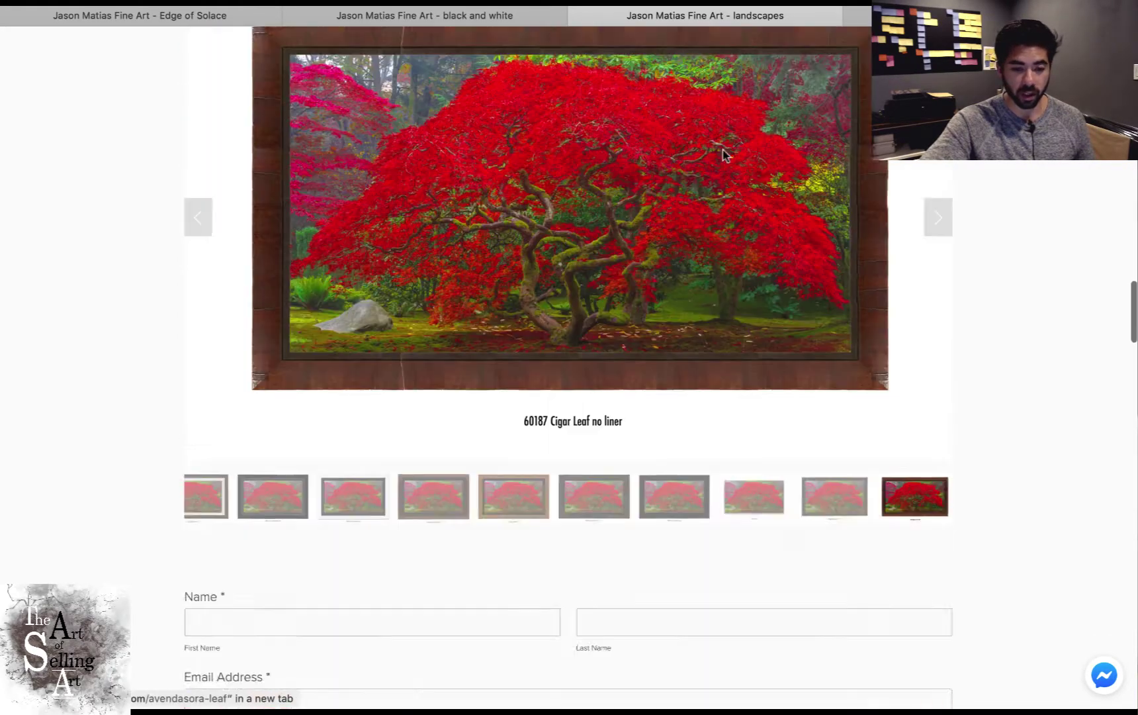
{"action": "scroll", "coordinate": [722, 155], "scroll_direction": "down", "scroll_amount": 13}
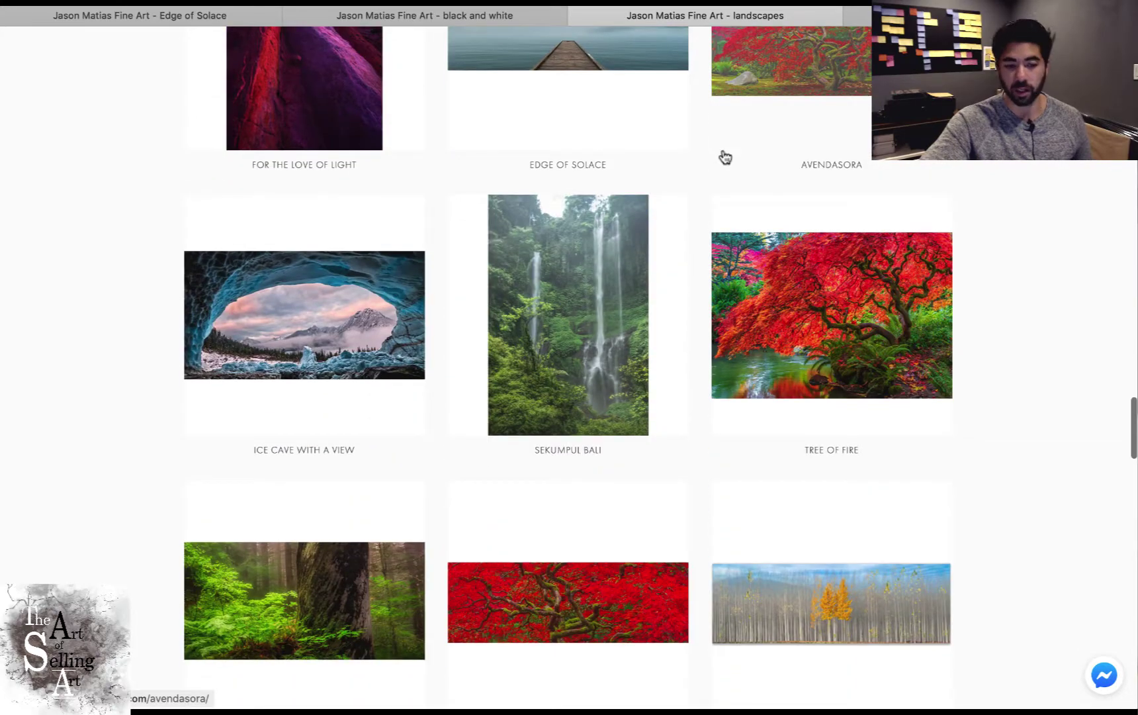
{"action": "scroll", "coordinate": [725, 156], "scroll_direction": "up", "scroll_amount": 3}
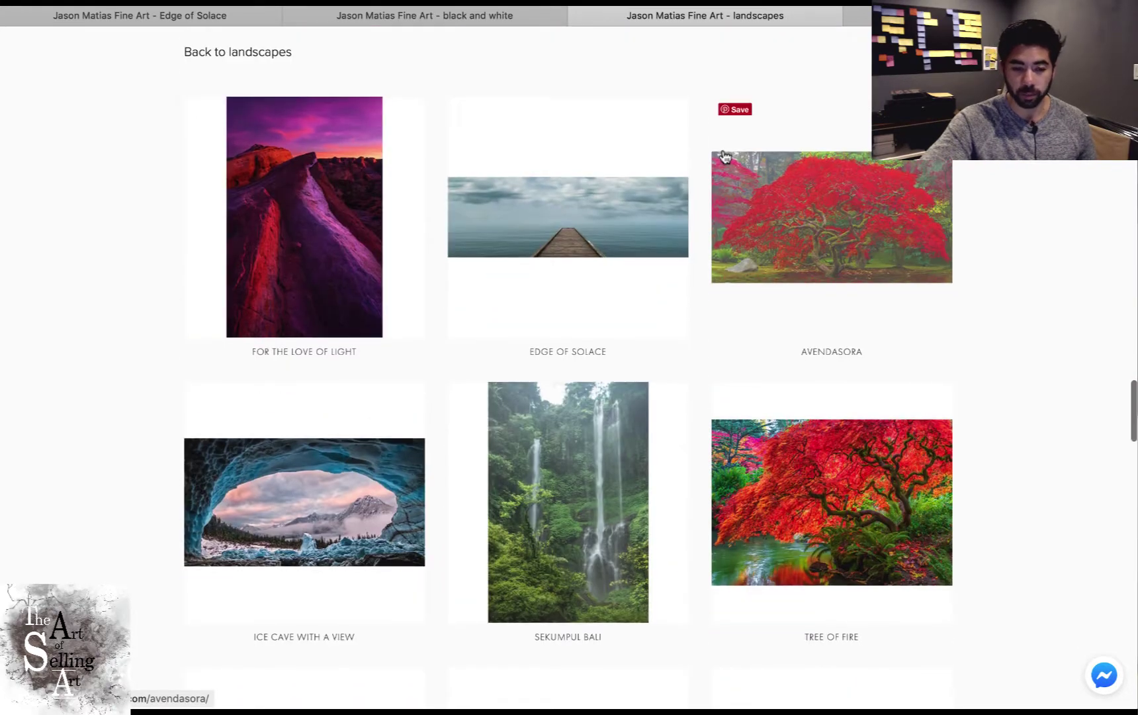
{"action": "scroll", "coordinate": [725, 156], "scroll_direction": "down", "scroll_amount": 6}
{"action": "scroll", "coordinate": [724, 157], "scroll_direction": "down", "scroll_amount": 4}
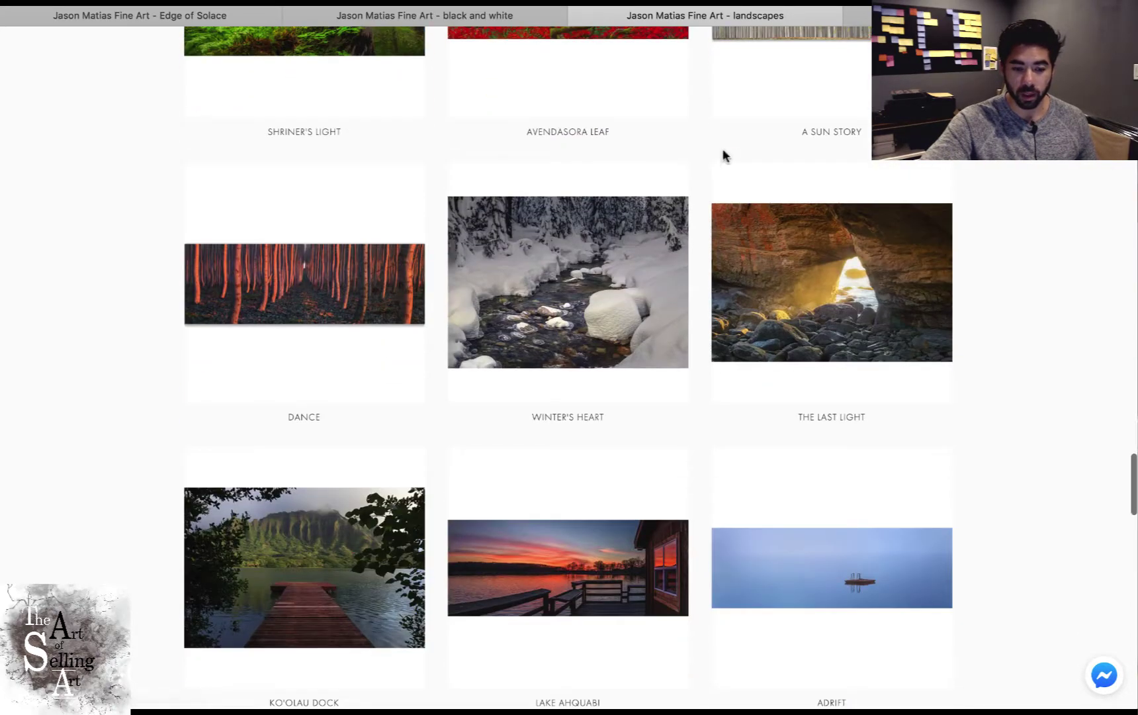
{"action": "scroll", "coordinate": [723, 155], "scroll_direction": "down", "scroll_amount": 4}
{"action": "scroll", "coordinate": [723, 155], "scroll_direction": "up", "scroll_amount": 20}
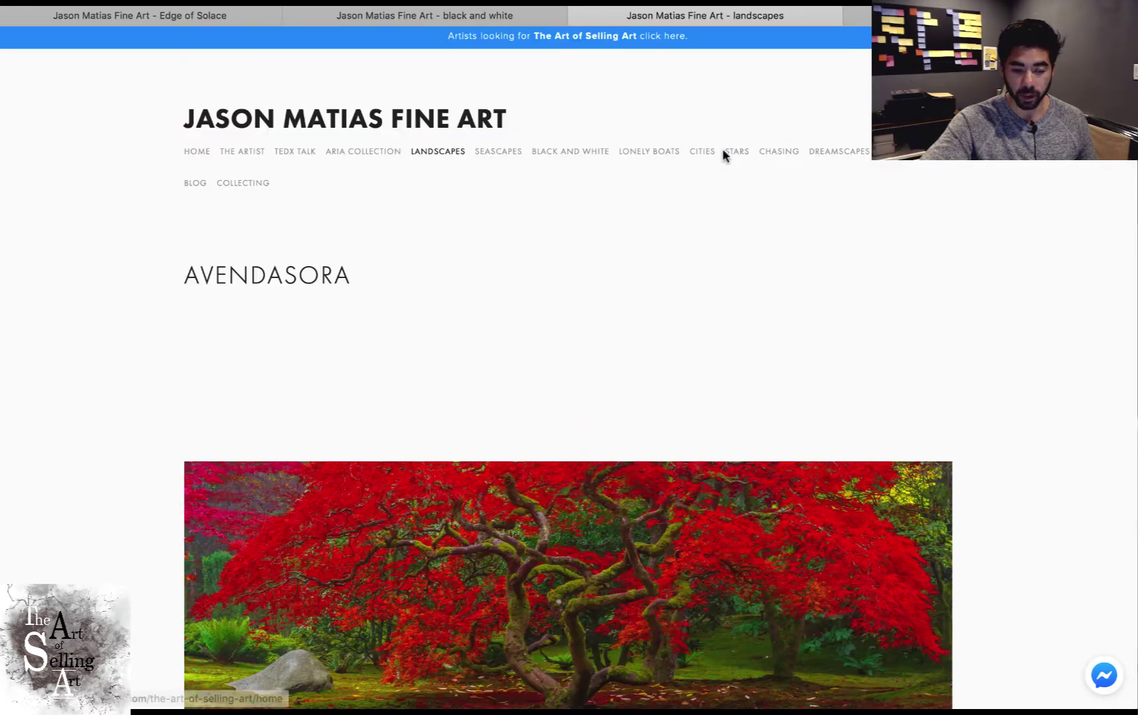
Switch to the black and white editor and open the Room for One and Their Dreams page
{"action": "left_click", "coordinate": [438, 20]}
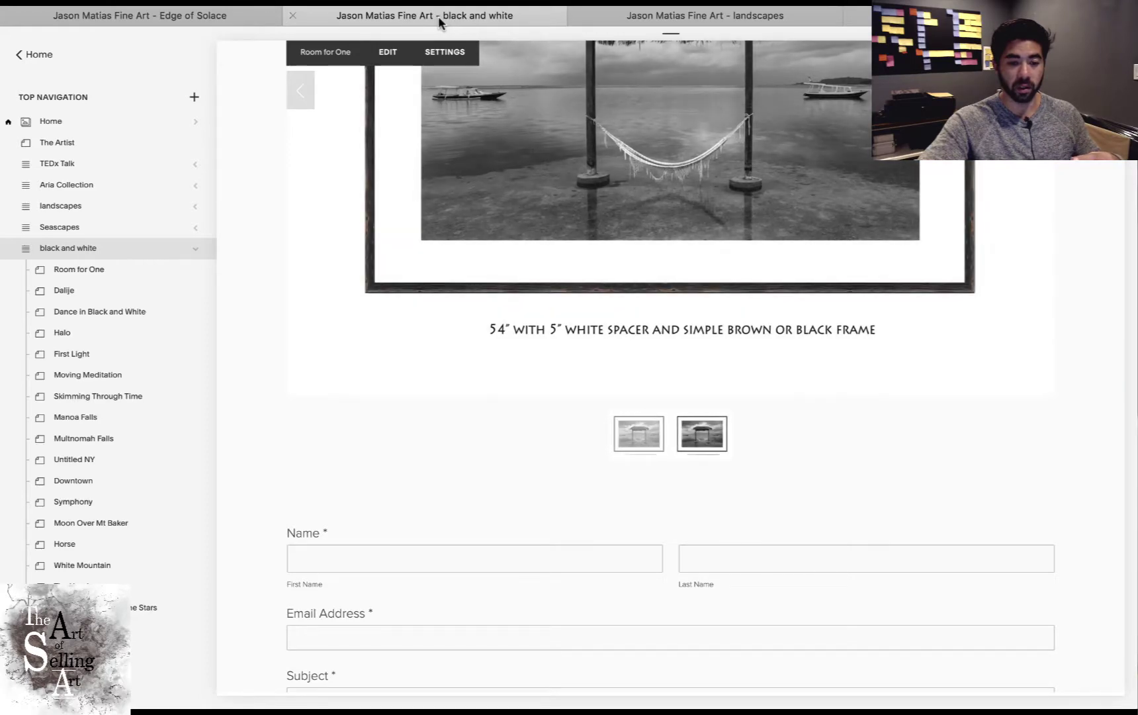
{"action": "left_click", "coordinate": [136, 274]}
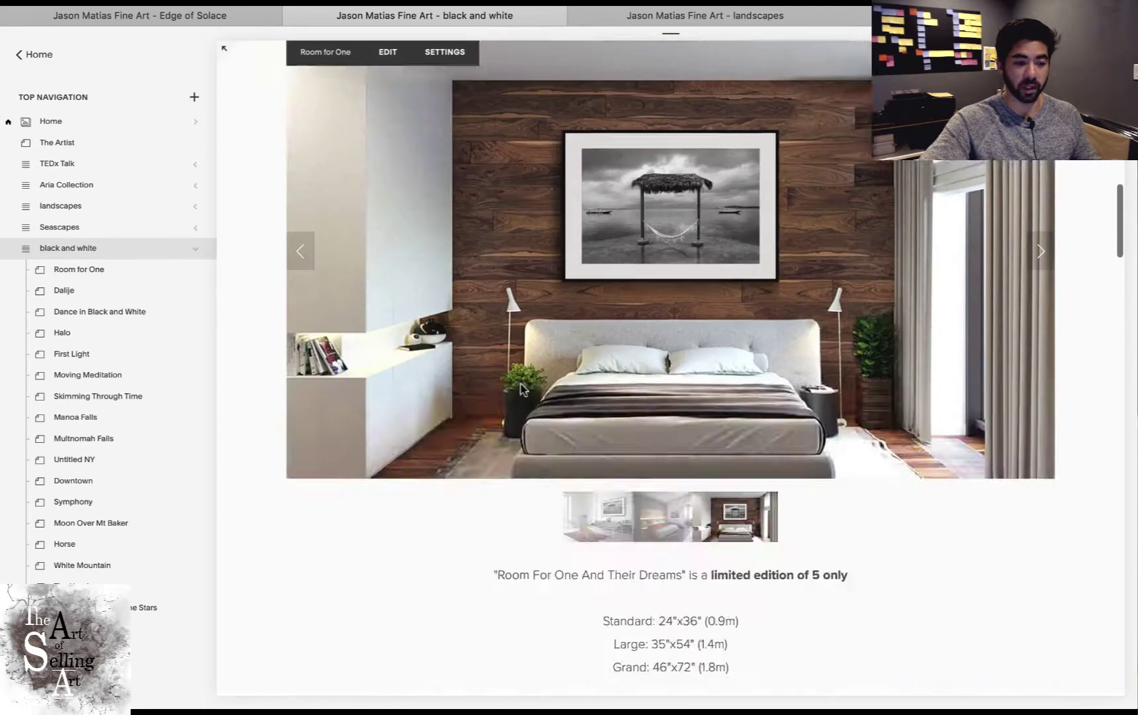
{"action": "scroll", "coordinate": [520, 389], "scroll_direction": "down", "scroll_amount": 3}
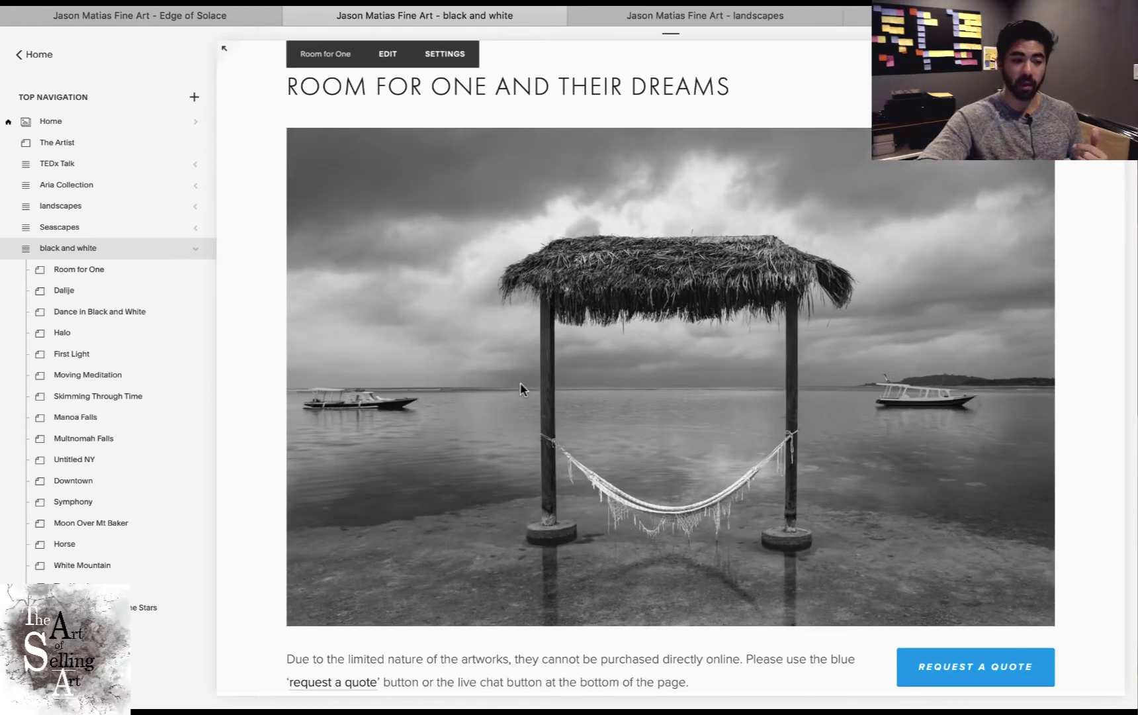
{"action": "mouse_move", "coordinate": [132, 270]}
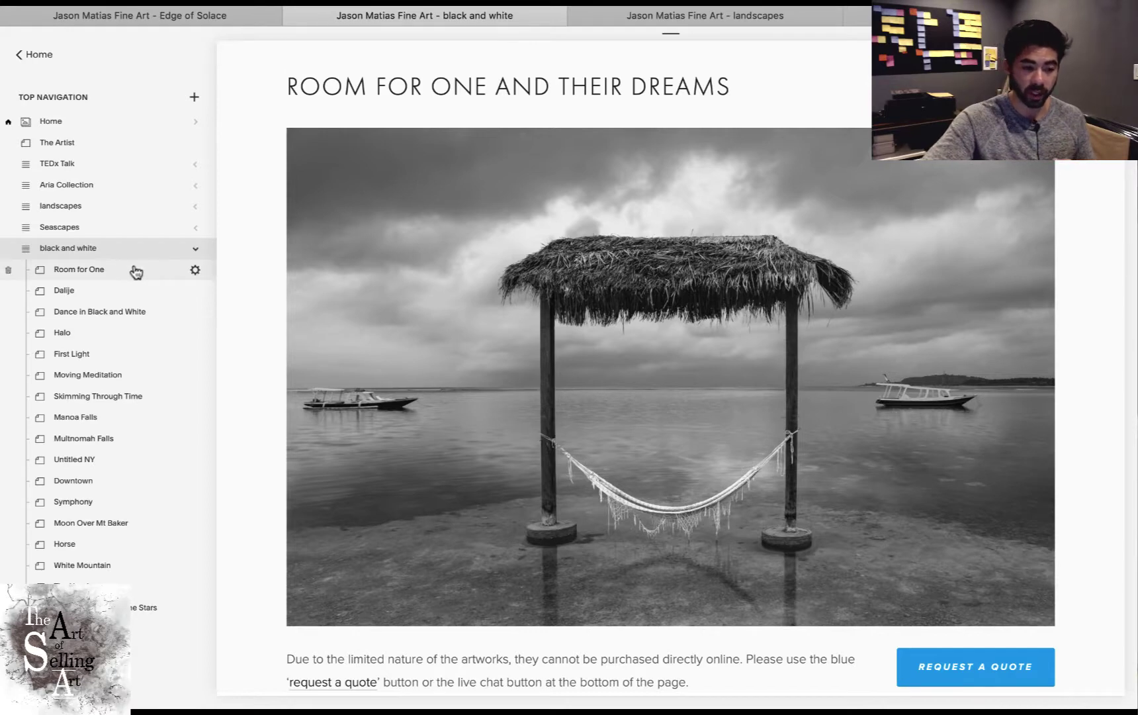
Open Room for One's Page Settings to review its title, /room-for-one slug and Bali hammock description
{"action": "left_click", "coordinate": [195, 271]}
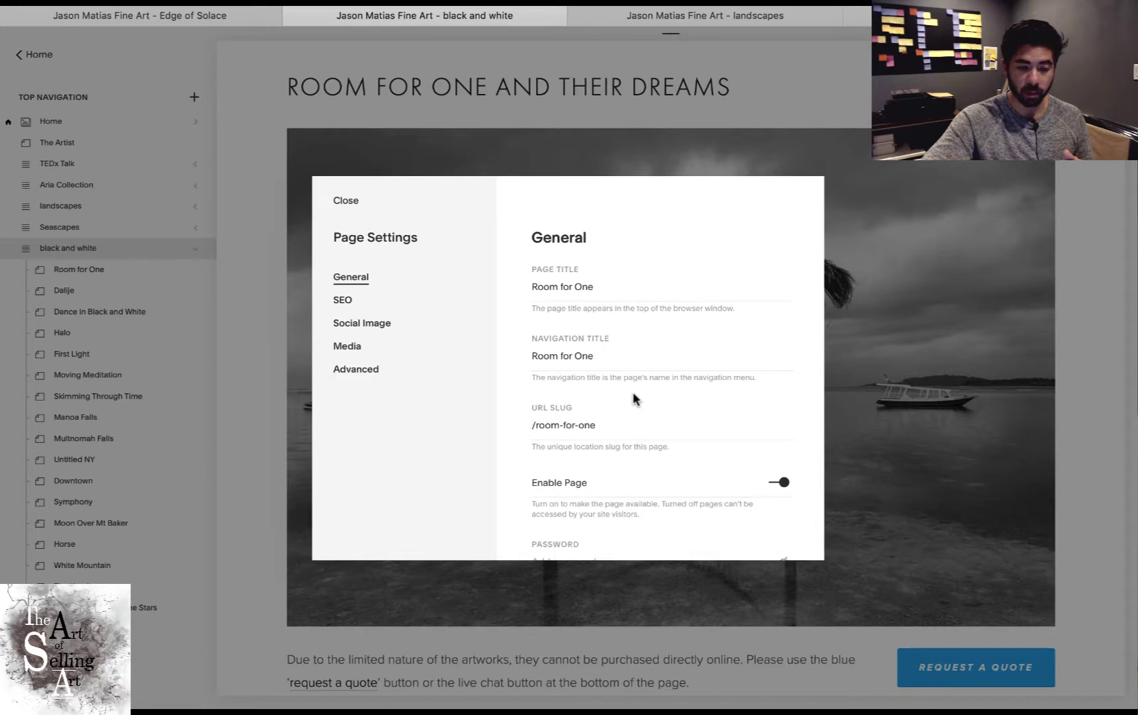
{"action": "scroll", "coordinate": [631, 395], "scroll_direction": "down", "scroll_amount": 6}
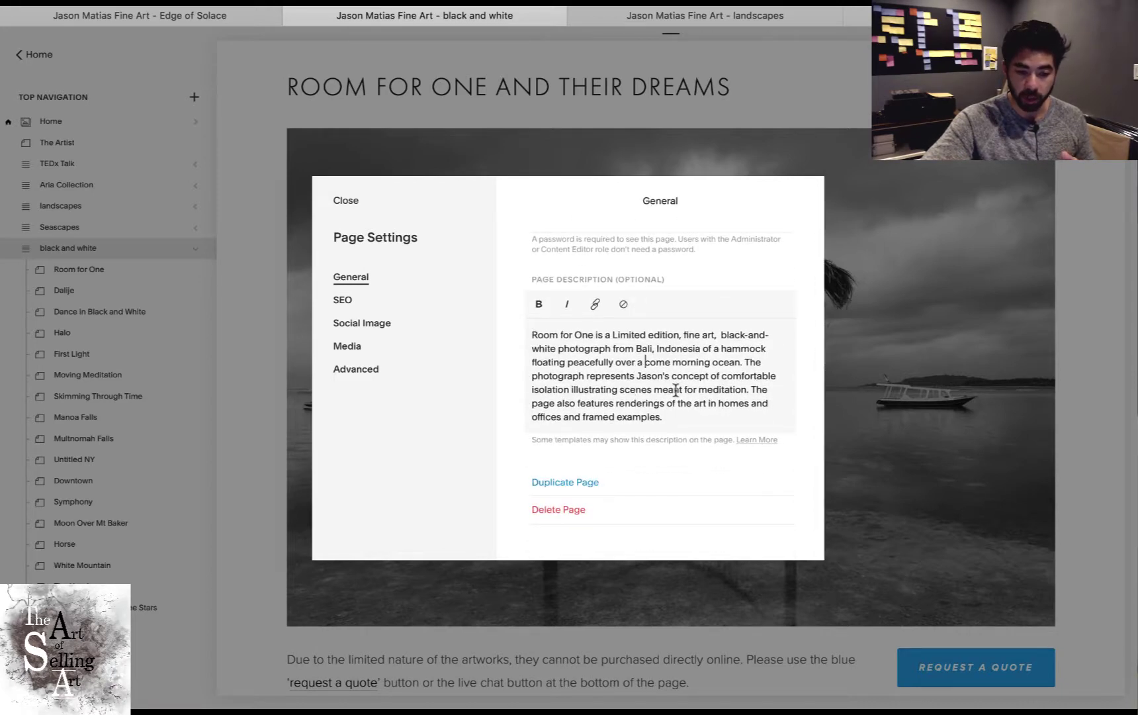
{"action": "scroll", "coordinate": [675, 390], "scroll_direction": "up", "scroll_amount": 3}
{"action": "scroll", "coordinate": [675, 390], "scroll_direction": "down", "scroll_amount": 3}
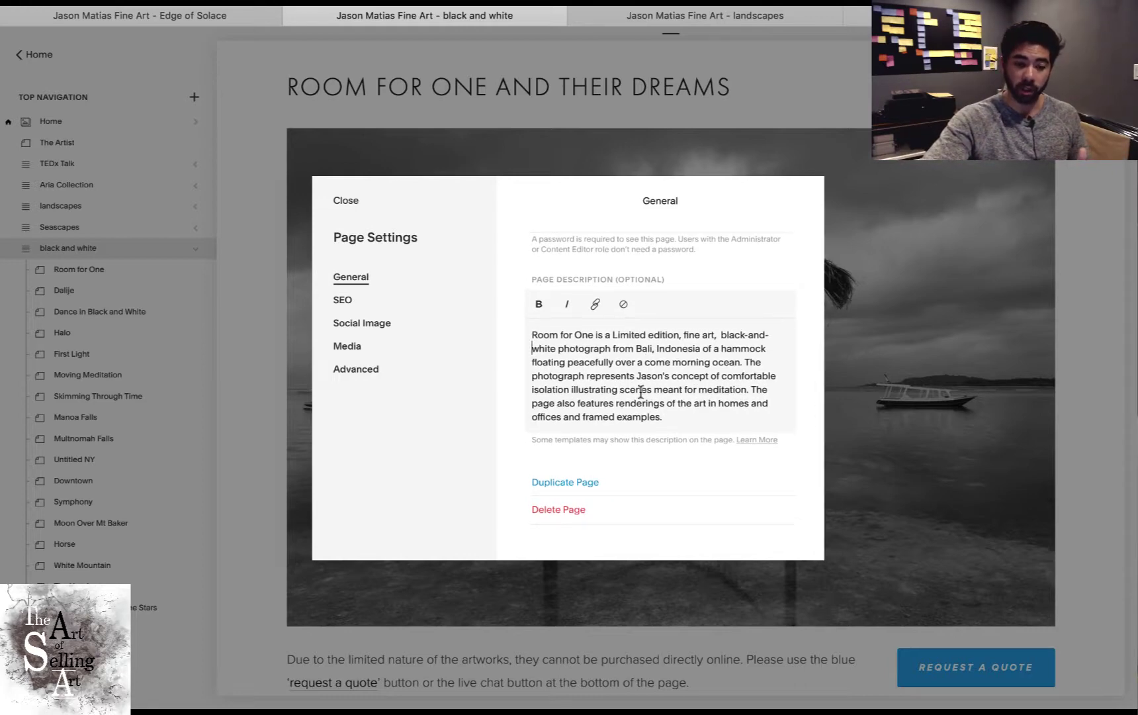
{"action": "scroll", "coordinate": [640, 392], "scroll_direction": "up", "scroll_amount": 5}
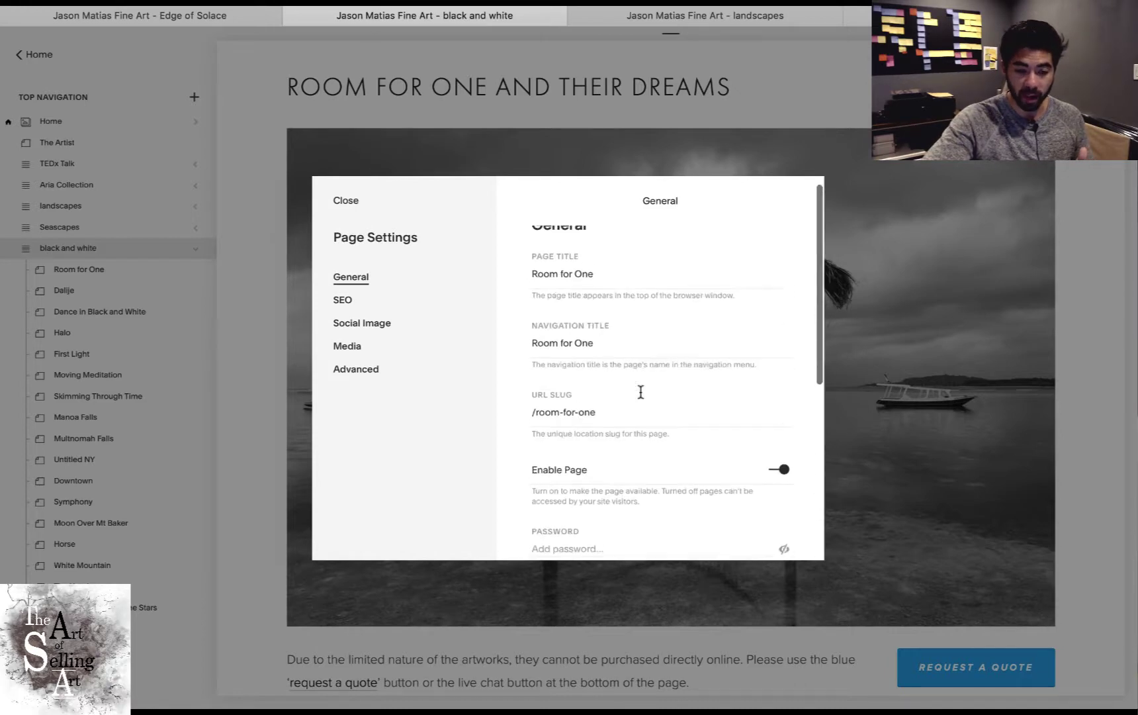
Check the SEO search preview, the empty SEO title and the filled SEO description
{"action": "left_click", "coordinate": [341, 300]}
{"action": "scroll", "coordinate": [686, 394], "scroll_direction": "down", "scroll_amount": 1}
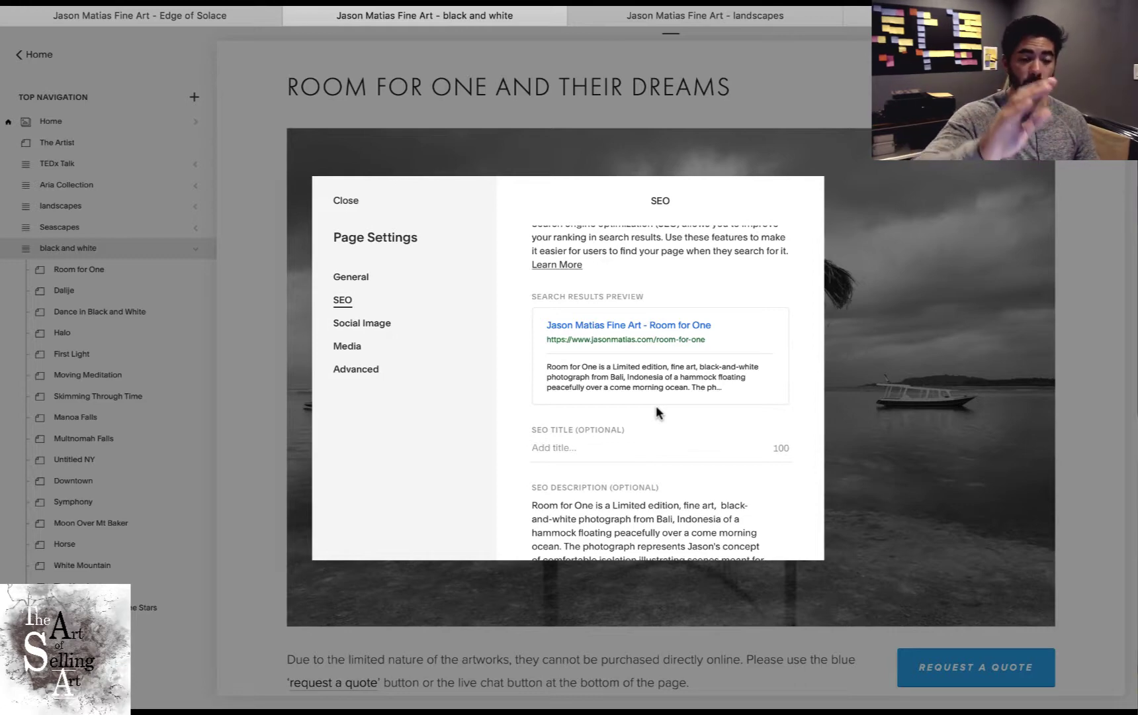
{"action": "scroll", "coordinate": [655, 404], "scroll_direction": "down", "scroll_amount": 3}
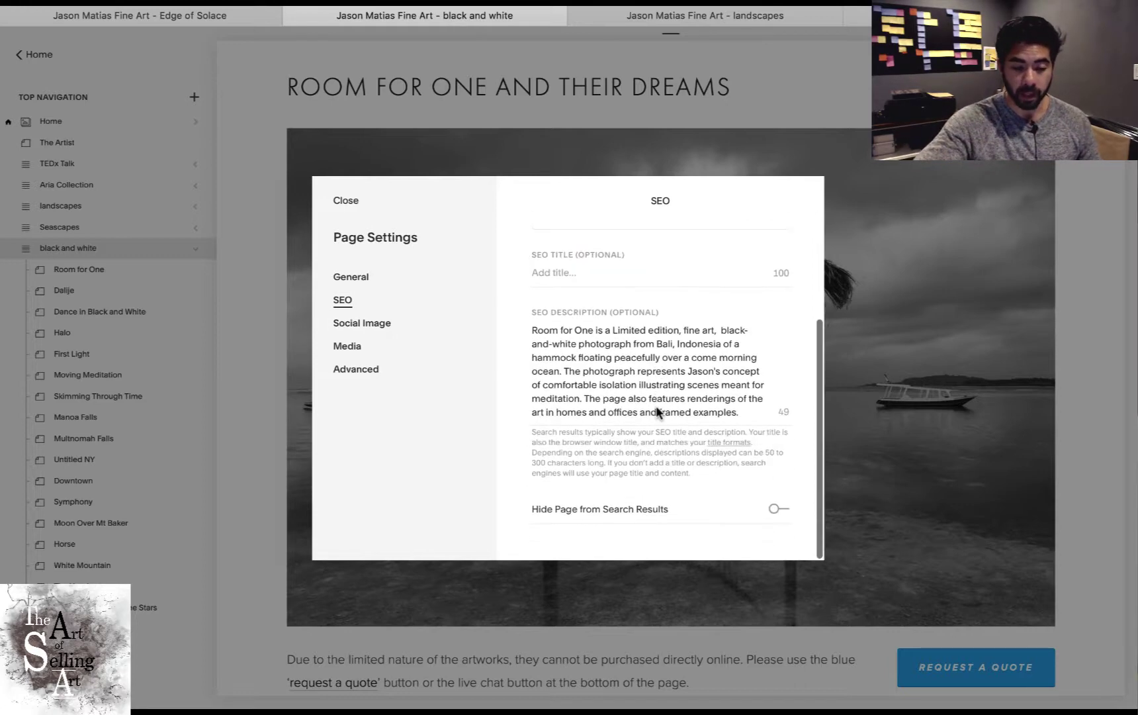
{"action": "scroll", "coordinate": [657, 407], "scroll_direction": "up", "scroll_amount": 2}
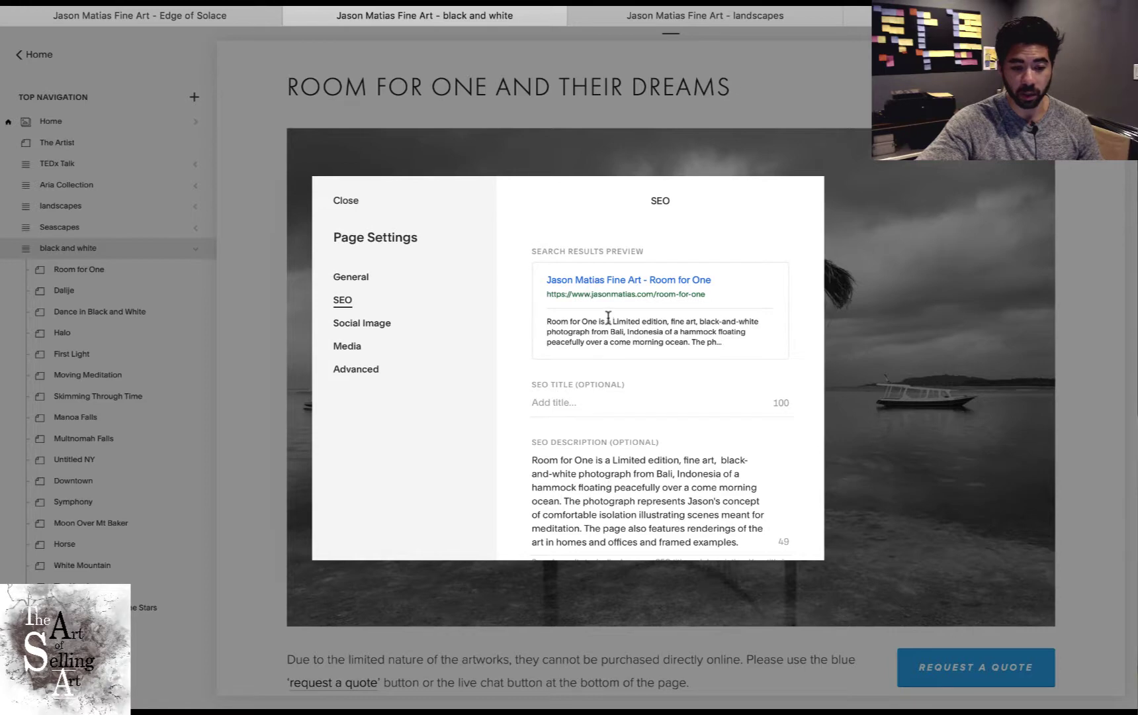
{"action": "scroll", "coordinate": [620, 336], "scroll_direction": "up", "scroll_amount": 1}
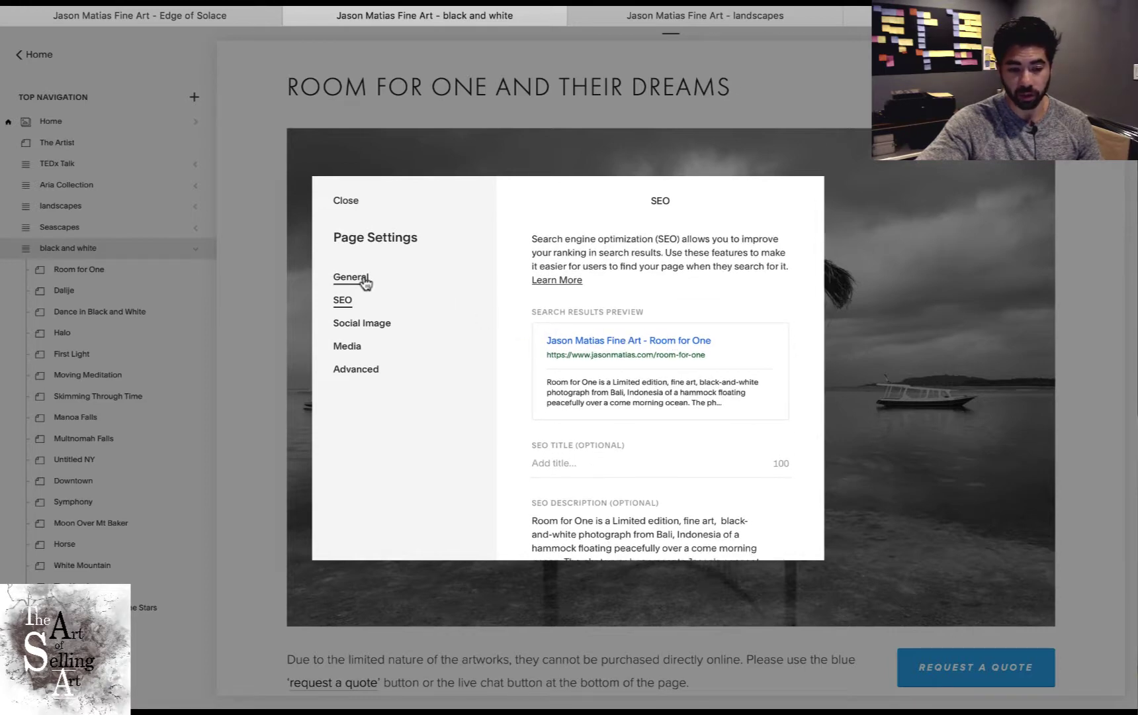
Check the Social Image and Media settings, scrolling down to the empty Add Image area
{"action": "left_click", "coordinate": [380, 330]}
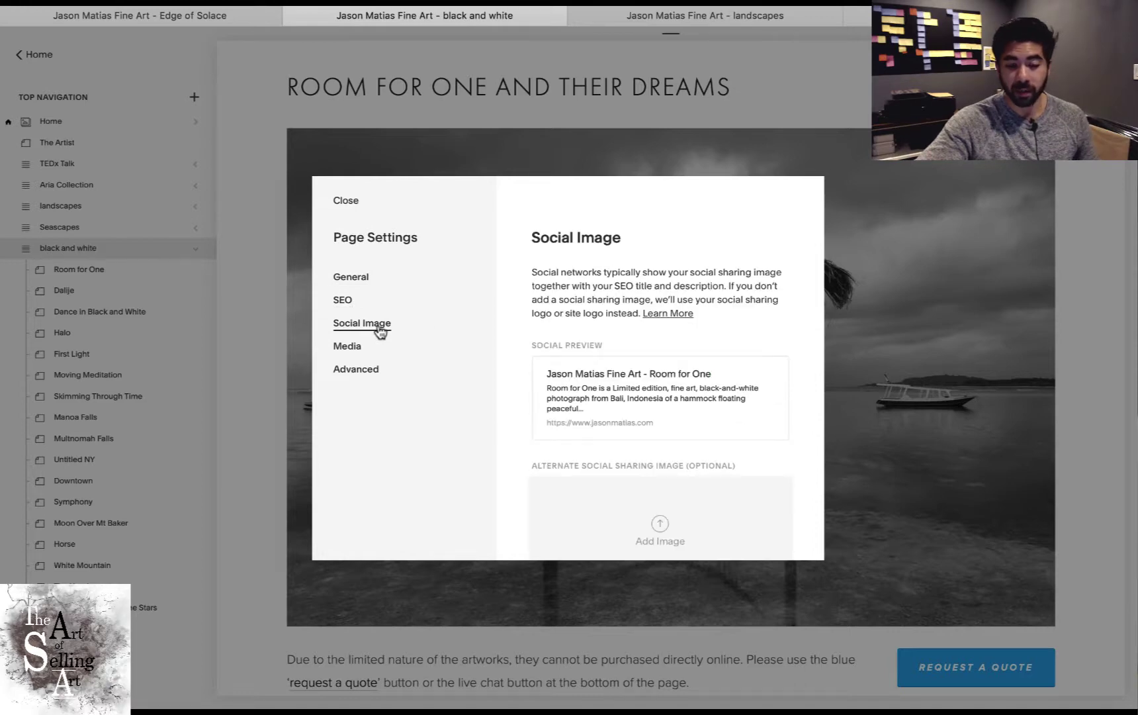
{"action": "scroll", "coordinate": [641, 334], "scroll_direction": "down", "scroll_amount": 2}
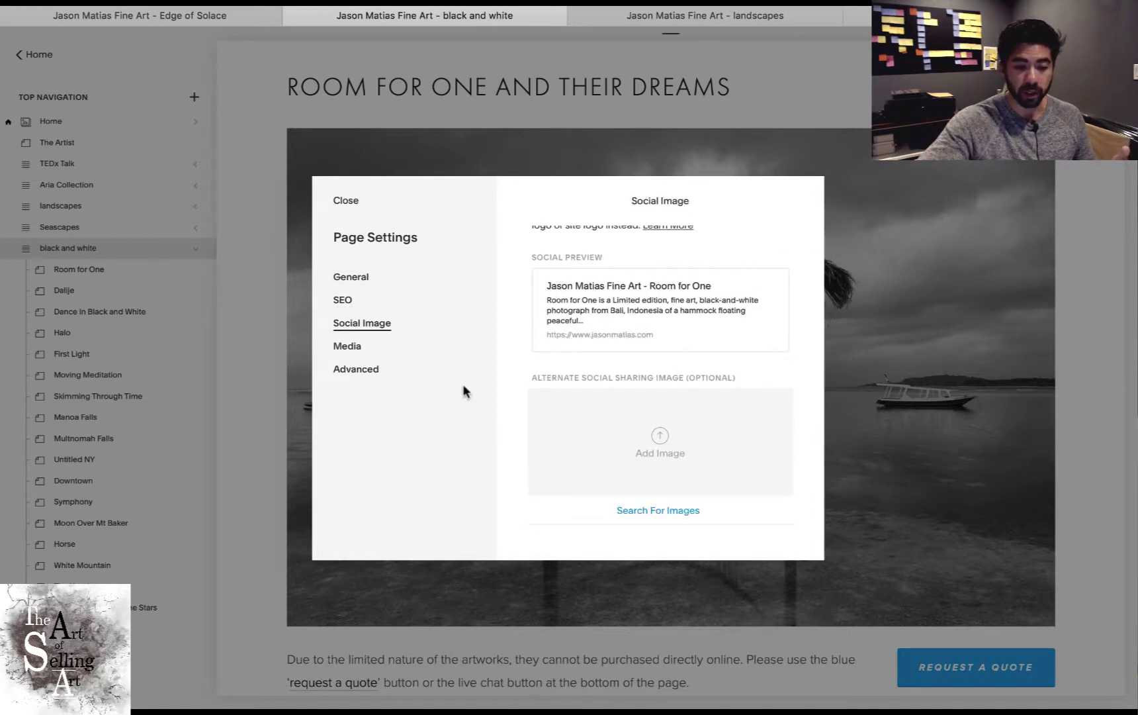
{"action": "left_click", "coordinate": [346, 348]}
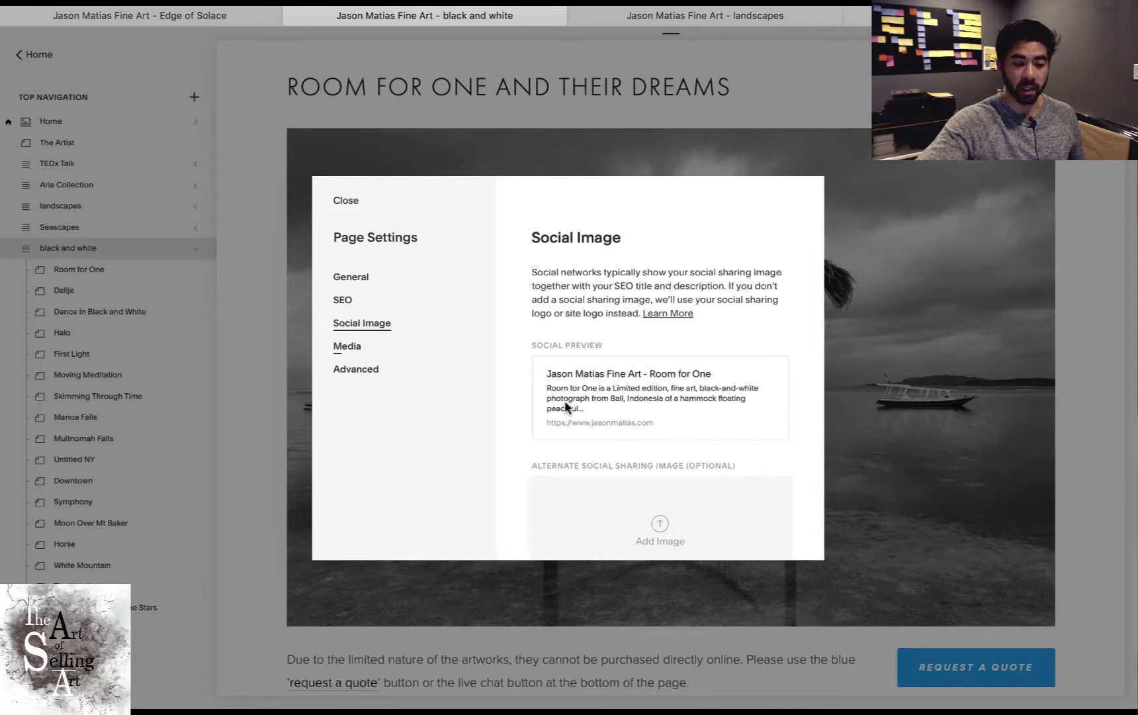
{"action": "scroll", "coordinate": [564, 406], "scroll_direction": "down", "scroll_amount": 2}
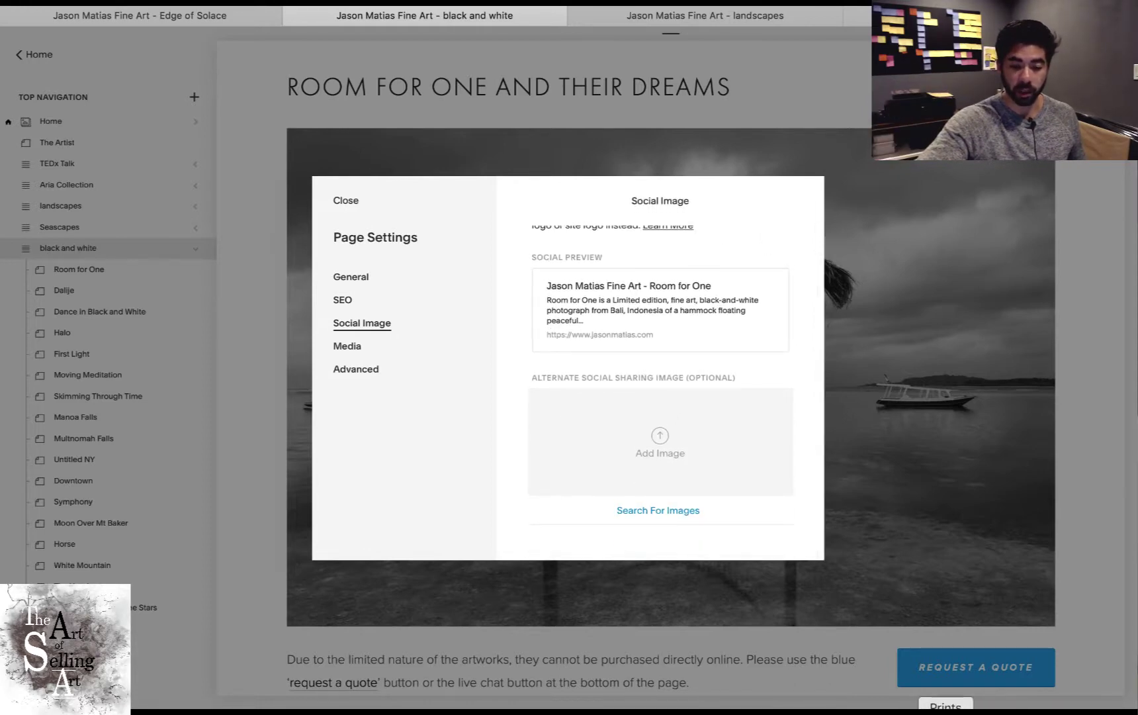
Drag RO-SQ.jpg from the Prints > Room for One folder into the Add Image box
{"action": "left_click", "coordinate": [788, 452]}
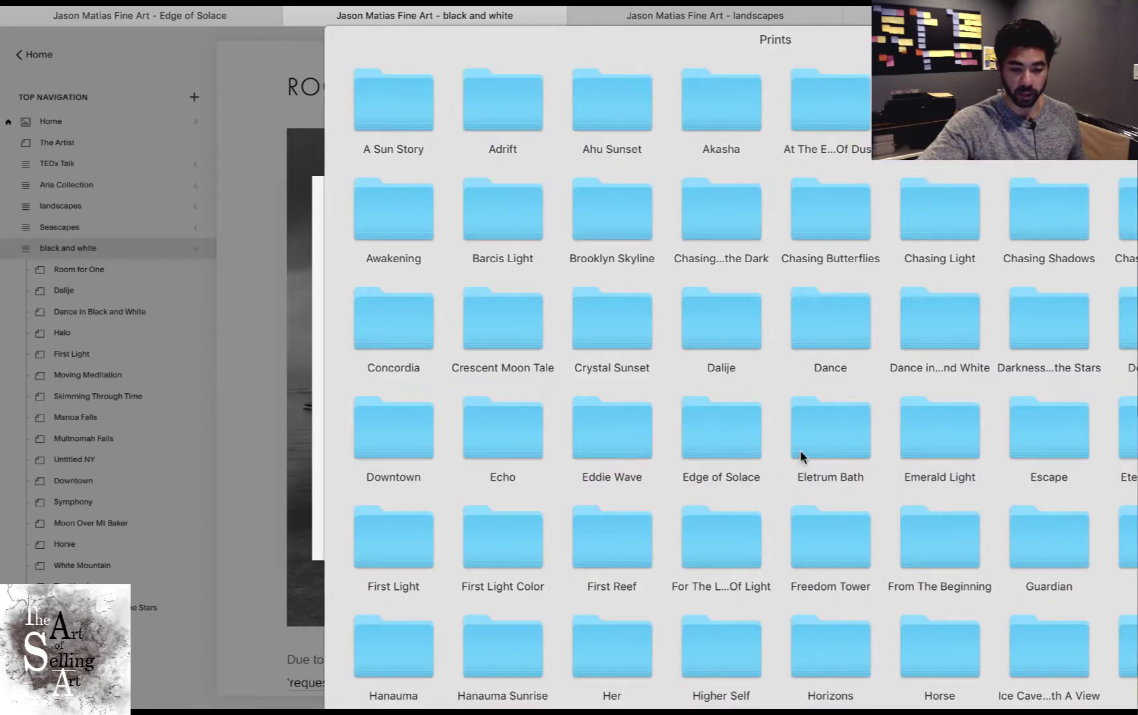
{"action": "scroll", "coordinate": [800, 451], "scroll_direction": "down", "scroll_amount": 12}
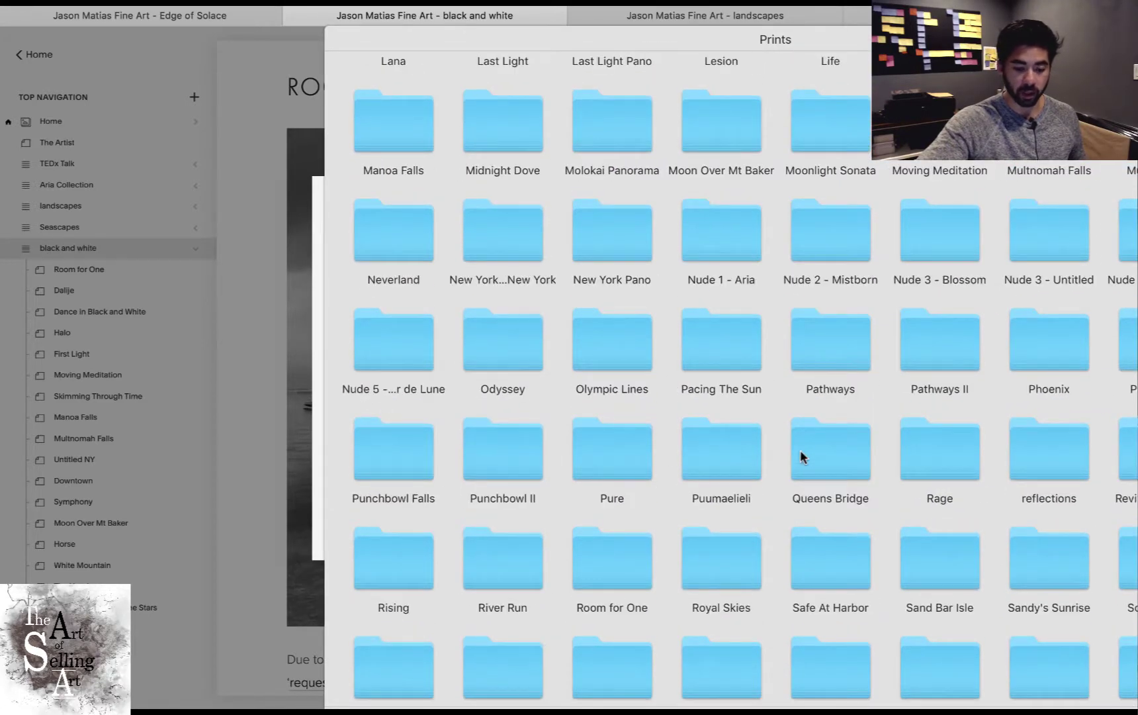
{"action": "key", "text": "r"}
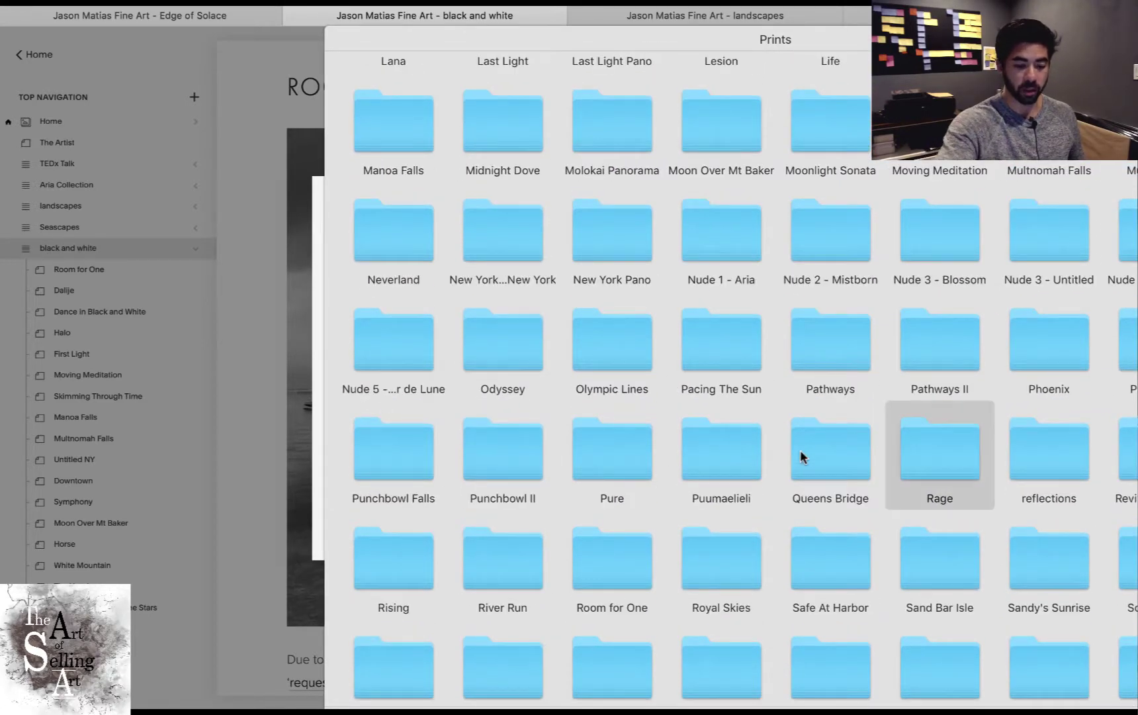
{"action": "double_click", "coordinate": [615, 573]}
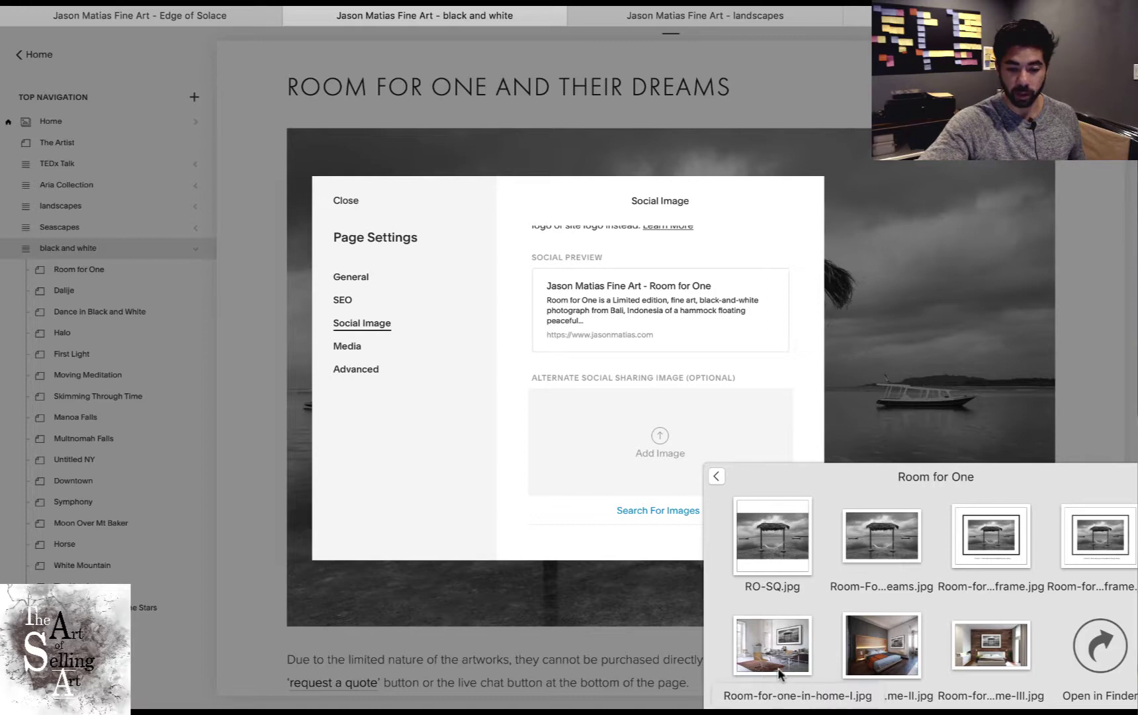
{"action": "left_click_drag", "start_coordinate": [754, 524], "coordinate": [673, 447]}
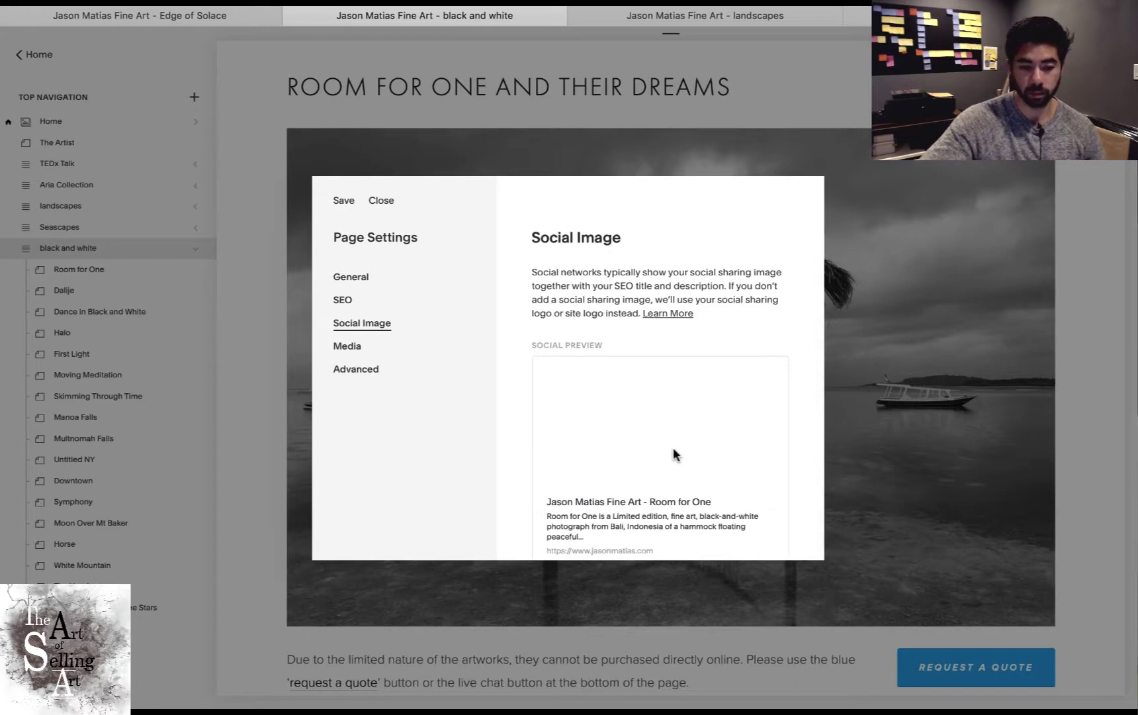
Scroll past the new social image and view the Advanced settings with the empty header code injection box
{"action": "scroll", "coordinate": [674, 452], "scroll_direction": "down", "scroll_amount": 5}
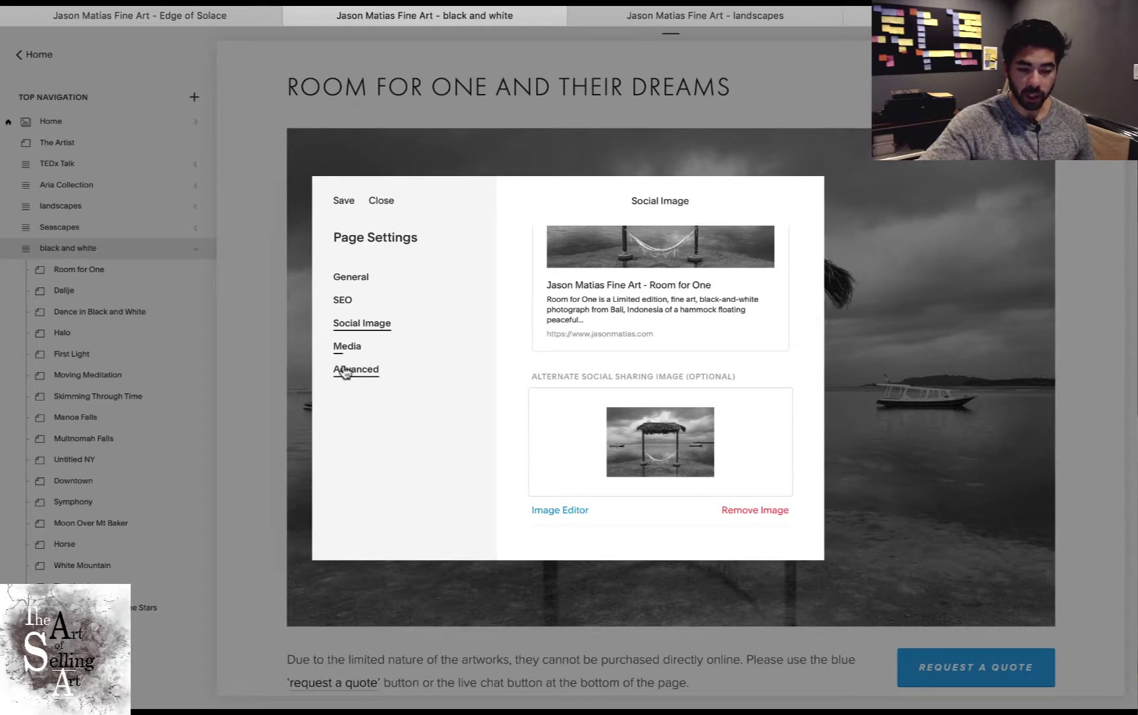
{"action": "left_click", "coordinate": [349, 369]}
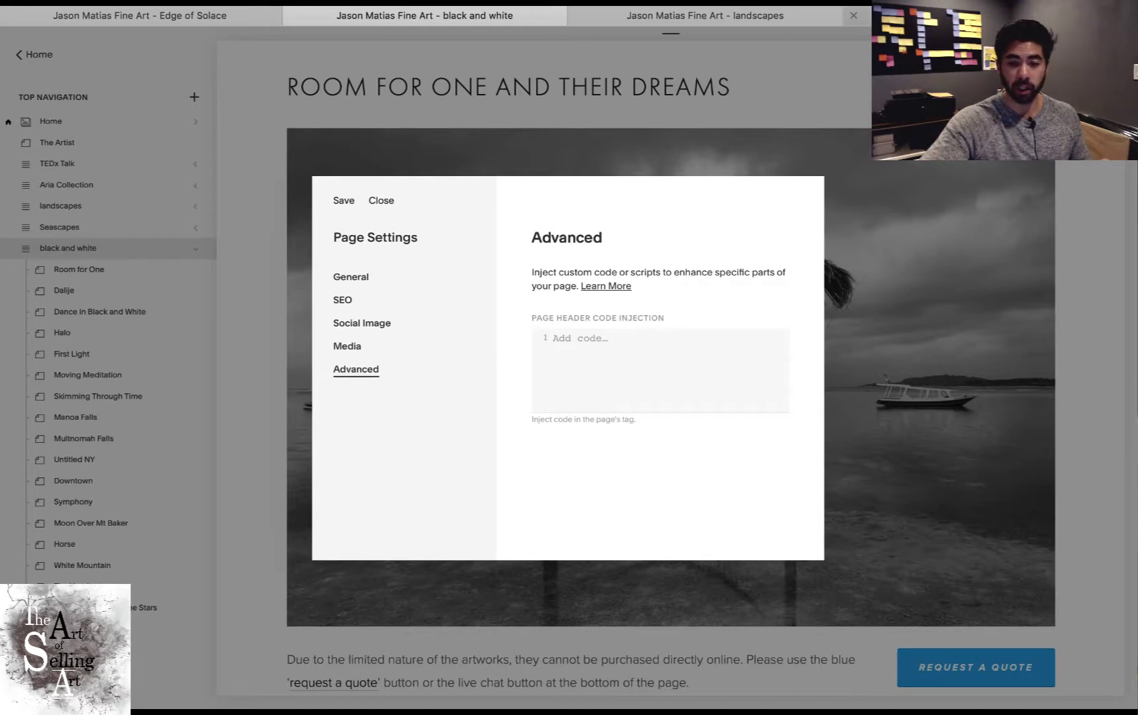
Check the video listing in the other Safari tab, then return to the black and white tab
{"action": "left_click", "coordinate": [960, 16]}
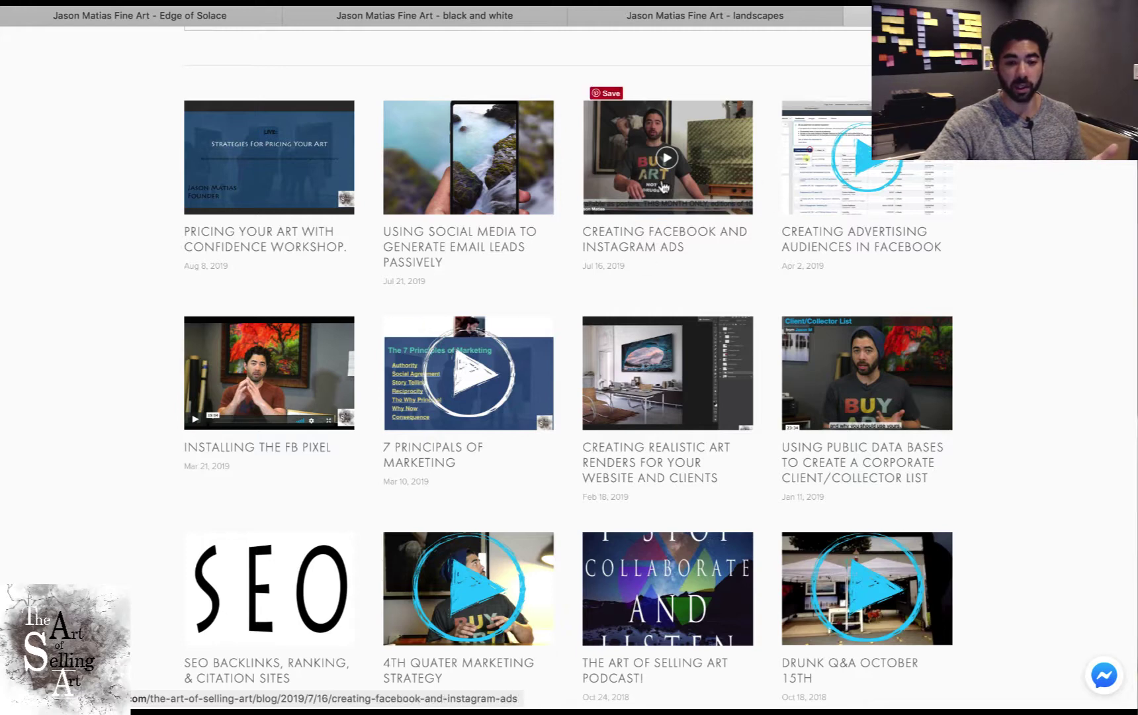
{"action": "scroll", "coordinate": [726, 183], "scroll_direction": "up", "scroll_amount": 5}
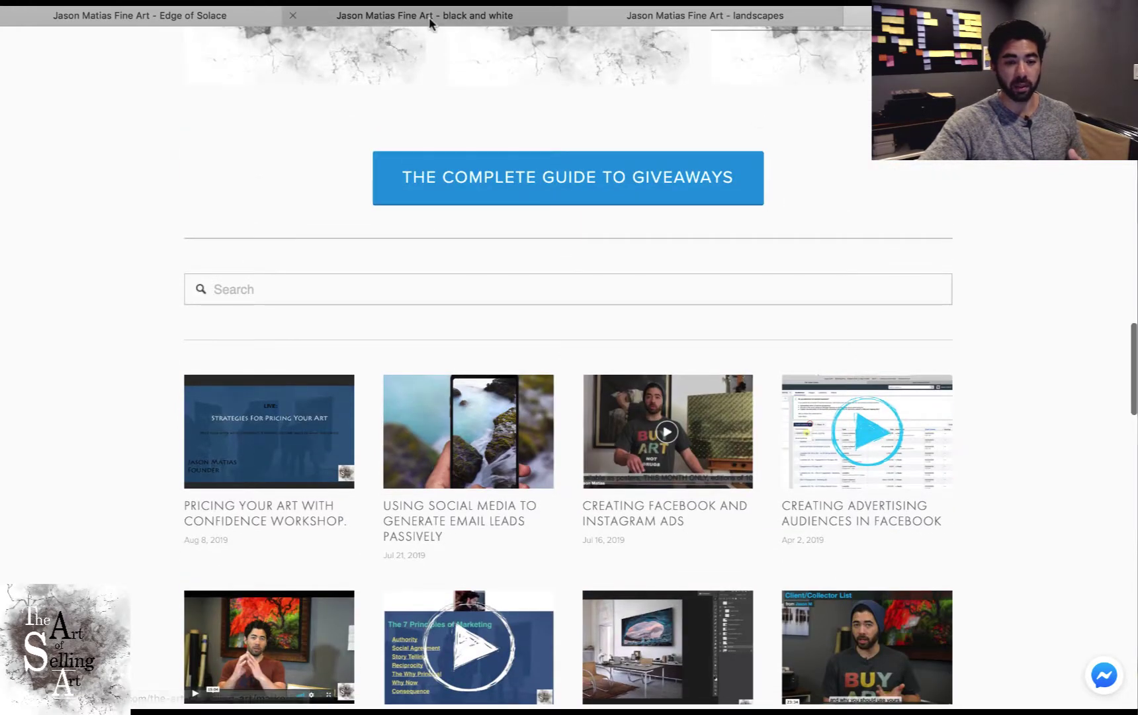
{"action": "left_click", "coordinate": [428, 17]}
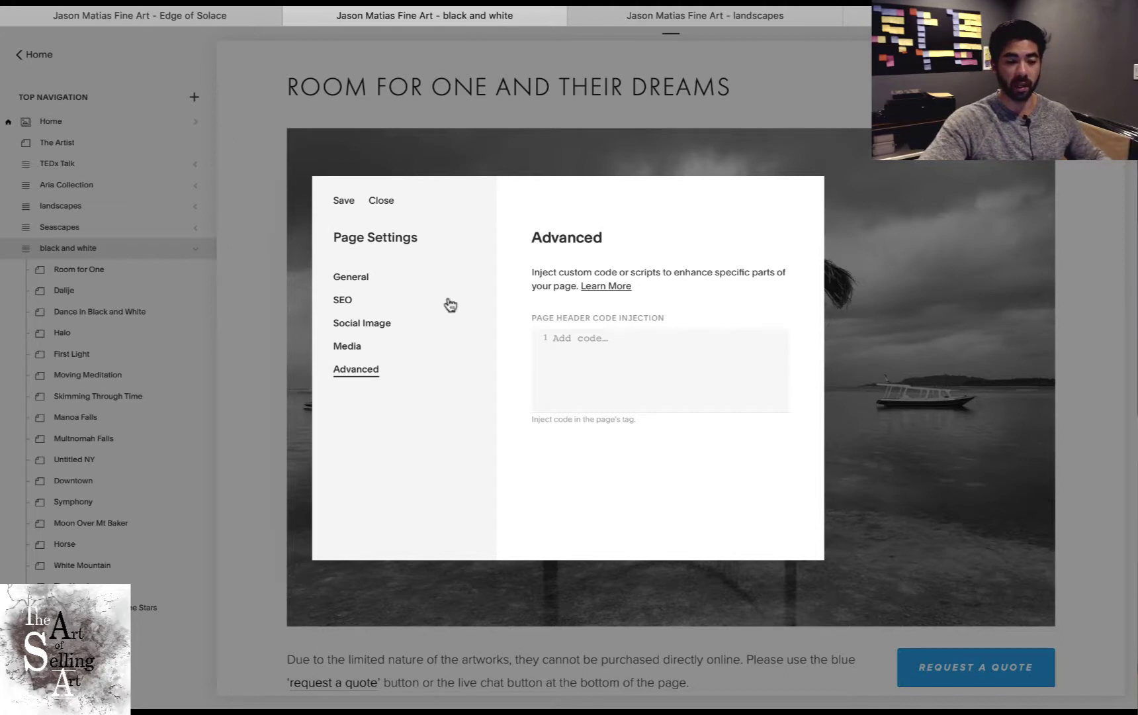
Leave the header code injection box and return to the General settings showing the /room-for-one slug
{"action": "left_click", "coordinate": [618, 370]}
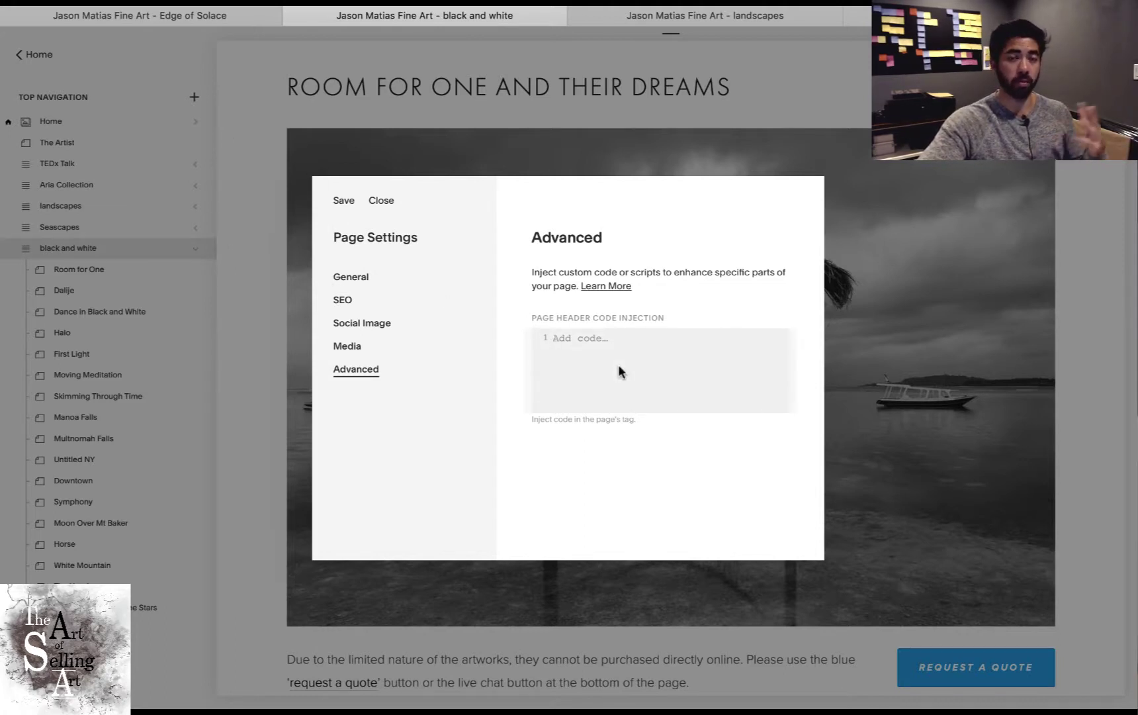
{"action": "left_click", "coordinate": [353, 280]}
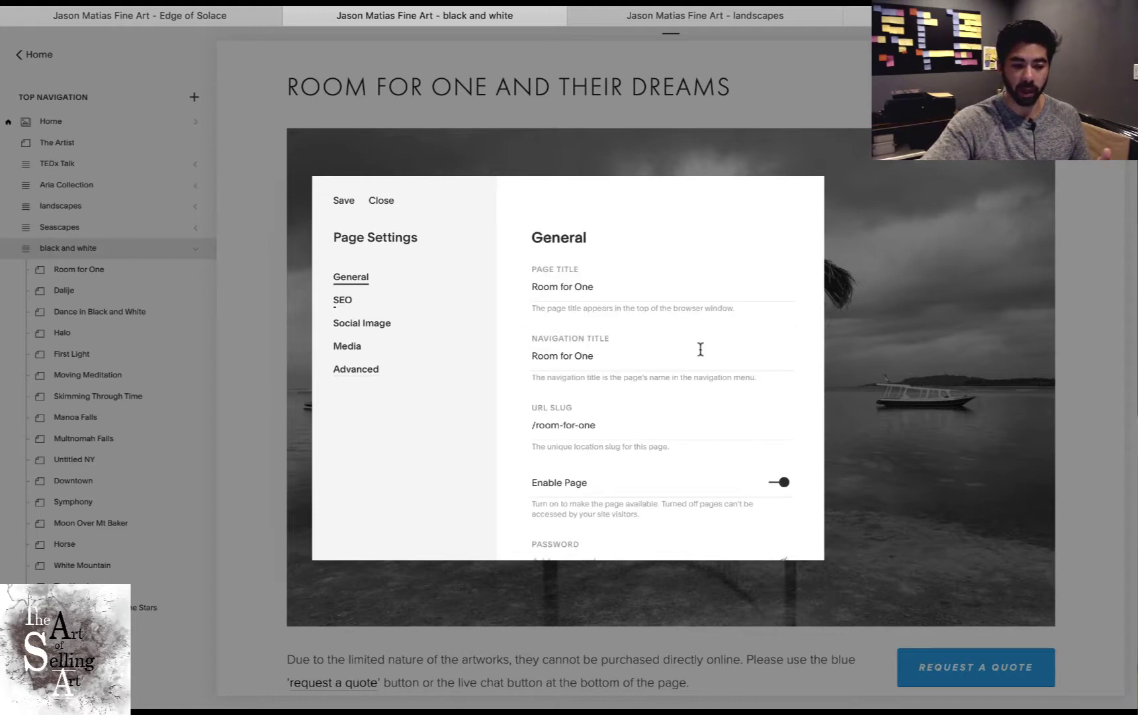
{"action": "scroll", "coordinate": [700, 349], "scroll_direction": "down", "scroll_amount": 3}
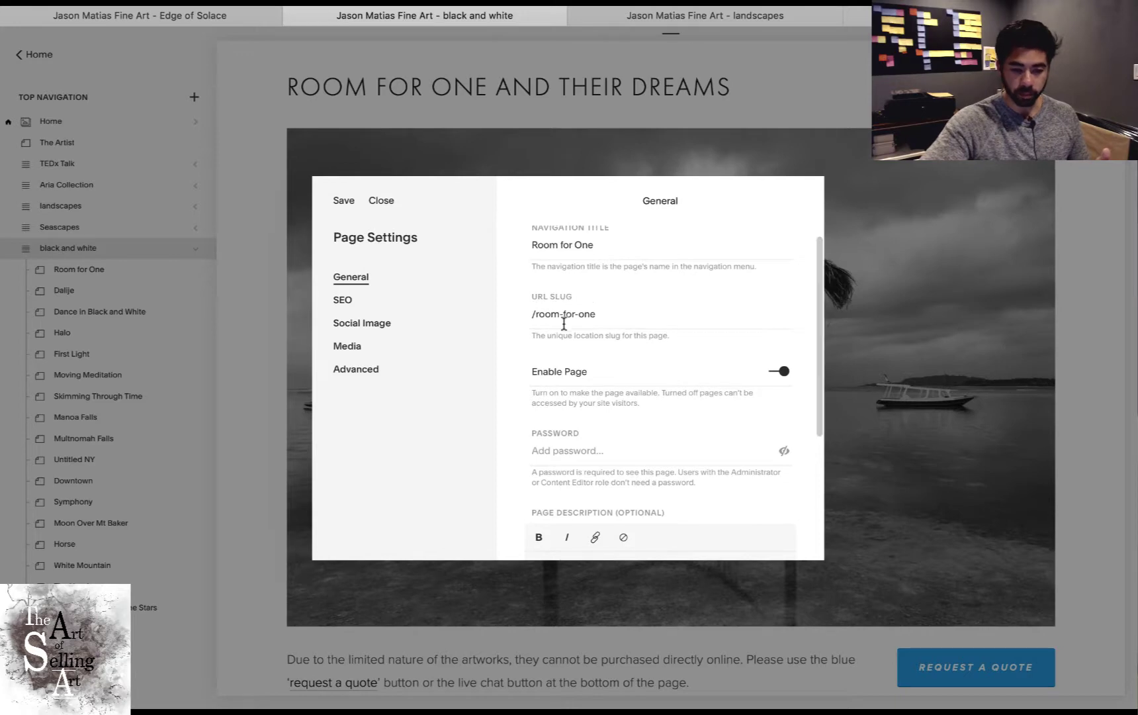
Select the m-for-one part of the /room-for-one slug, leaving it unchanged
{"action": "left_click", "coordinate": [562, 316]}
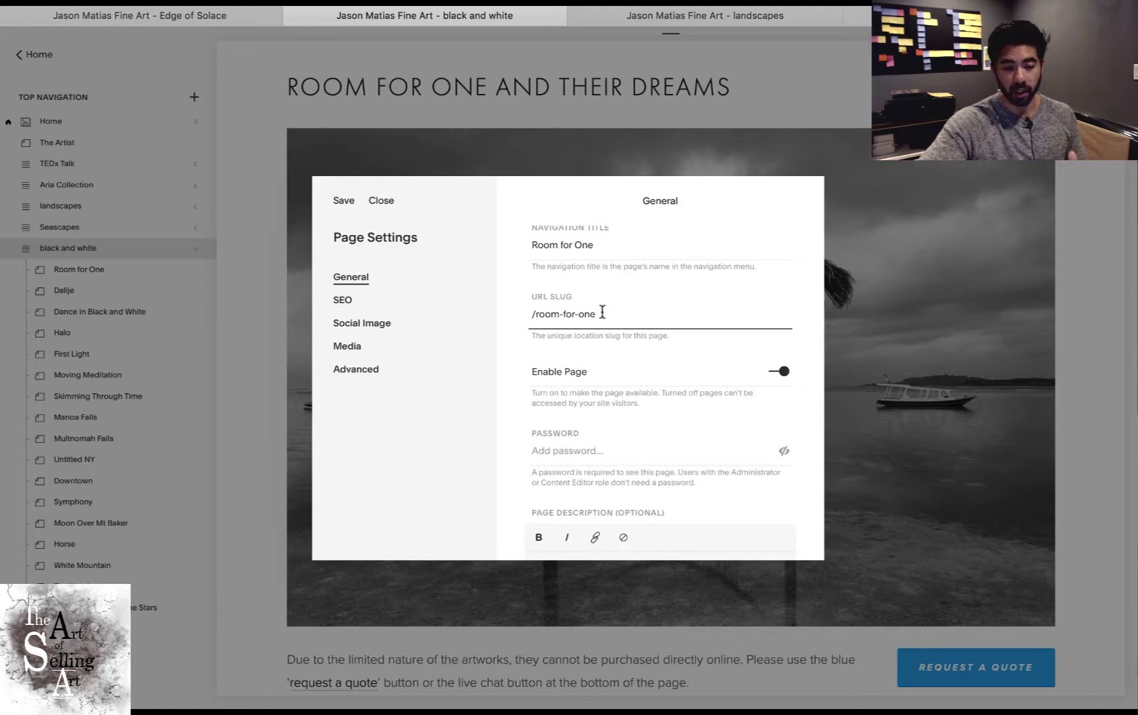
{"action": "left_click_drag", "start_coordinate": [552, 312], "coordinate": [631, 309]}
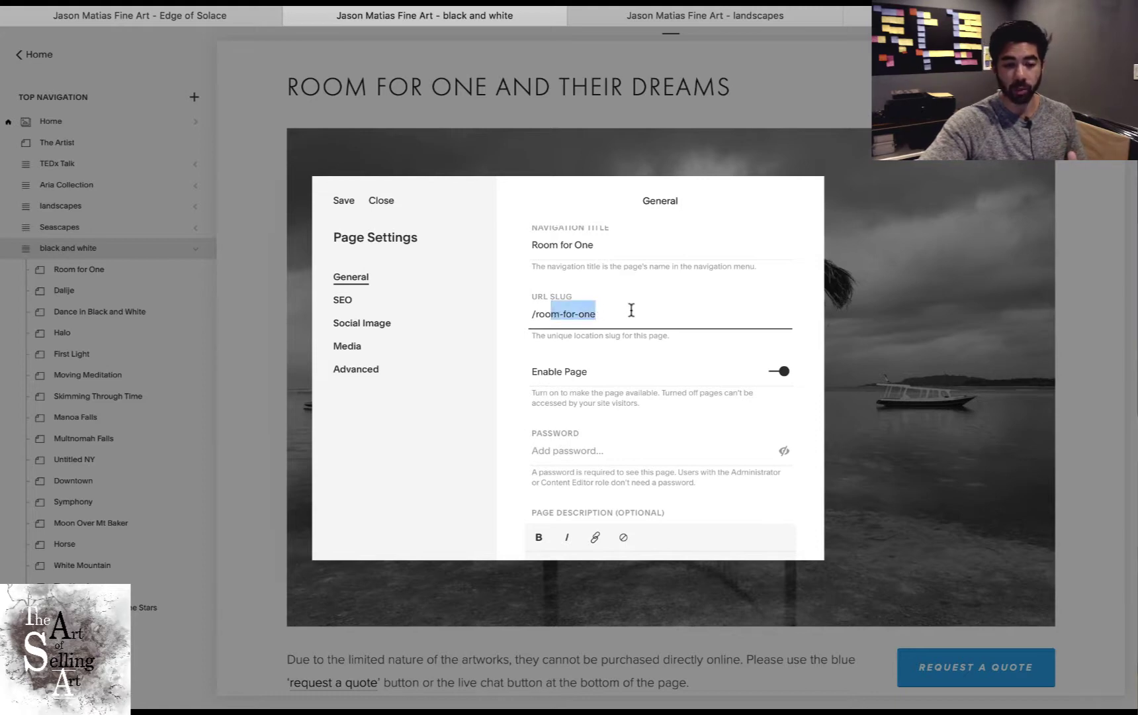
{"action": "left_click", "coordinate": [631, 310]}
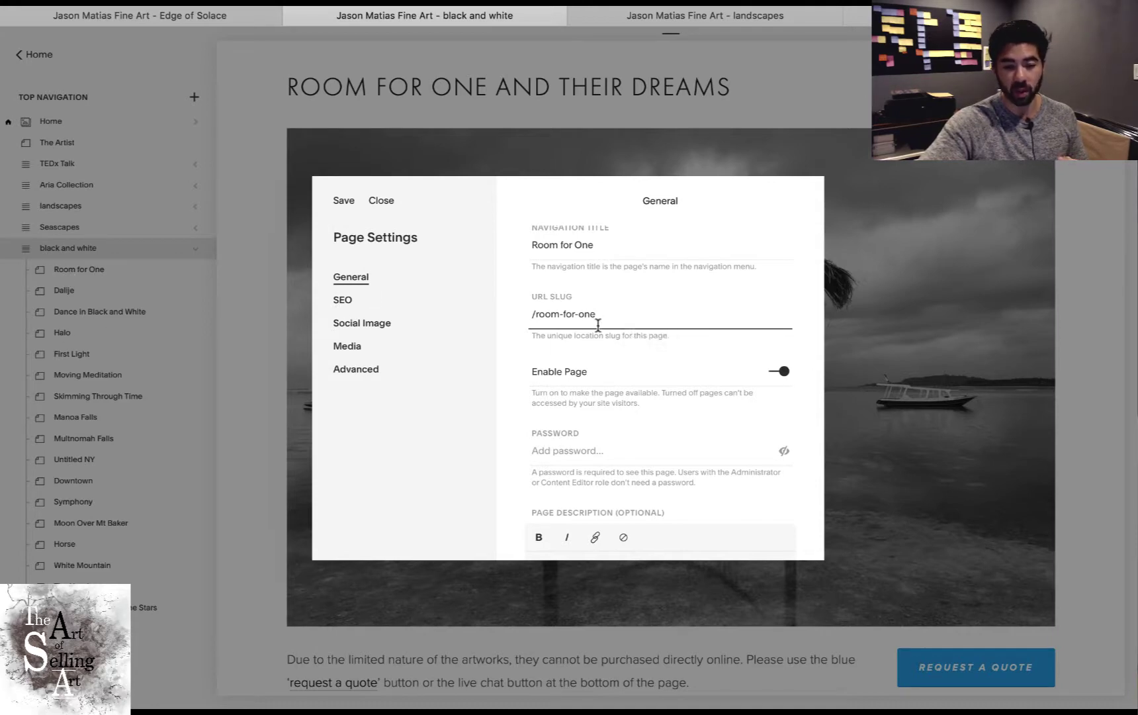
Scroll through the General settings and save to close the page settings
{"action": "scroll", "coordinate": [592, 328], "scroll_direction": "down", "scroll_amount": 3}
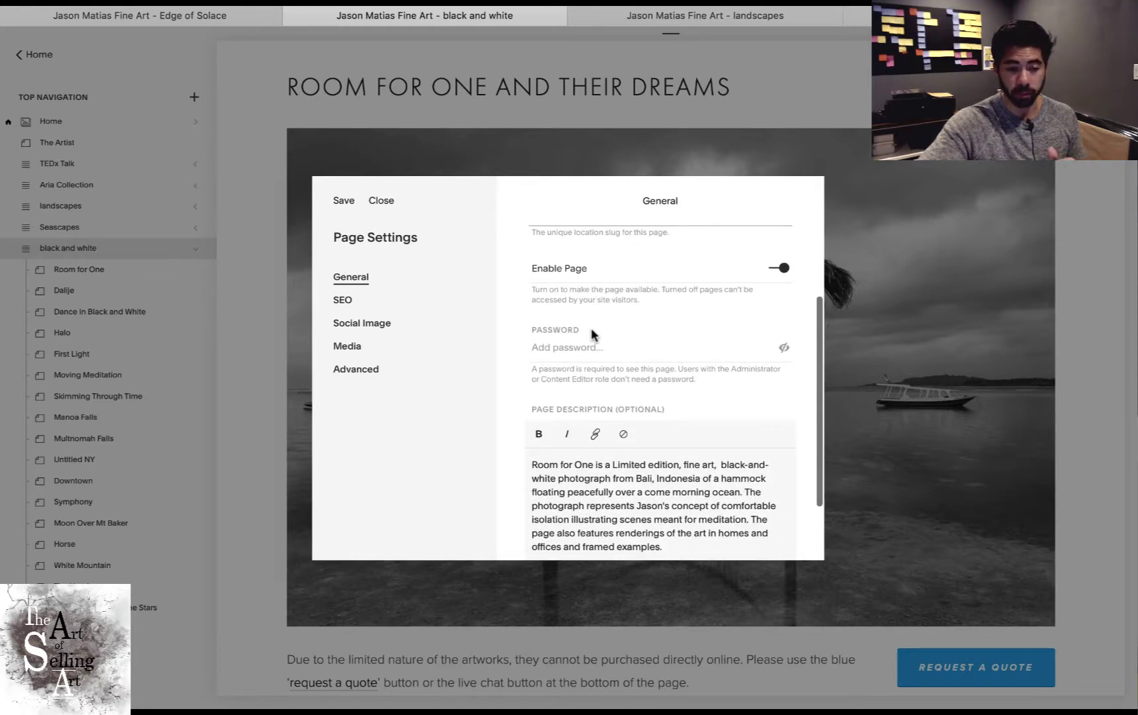
{"action": "scroll", "coordinate": [724, 351], "scroll_direction": "down", "scroll_amount": 3}
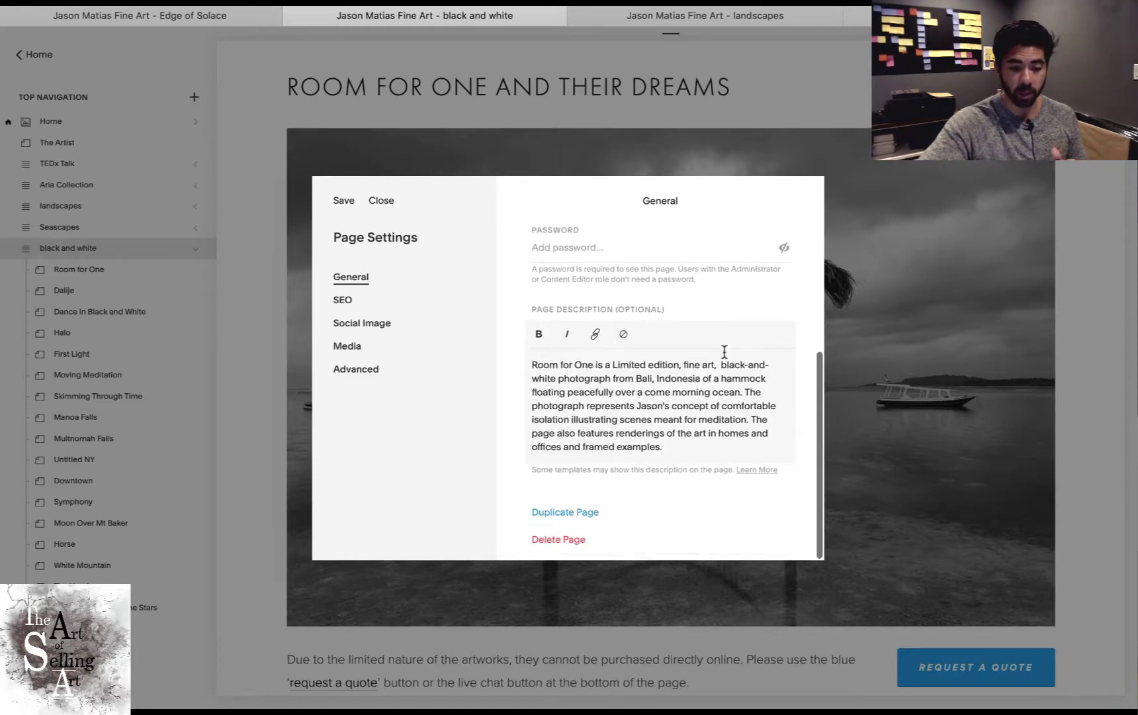
{"action": "scroll", "coordinate": [694, 412], "scroll_direction": "up", "scroll_amount": 9}
{"action": "scroll", "coordinate": [694, 411], "scroll_direction": "down", "scroll_amount": 1}
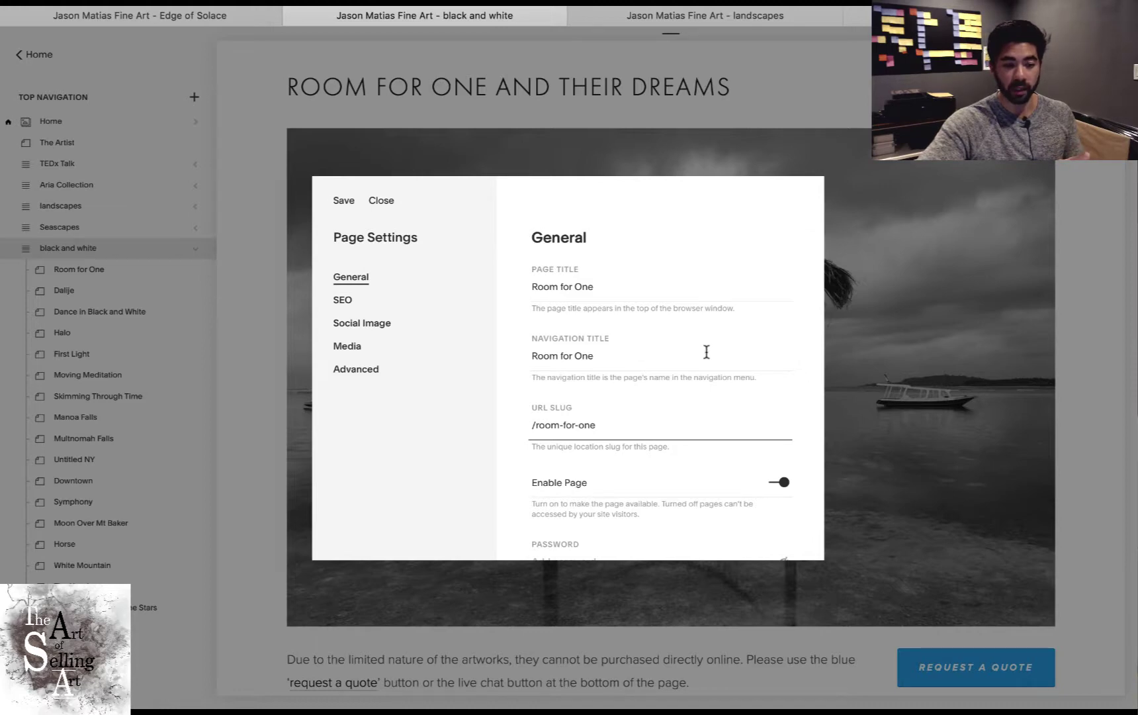
{"action": "scroll", "coordinate": [706, 351], "scroll_direction": "down", "scroll_amount": 5}
{"action": "scroll", "coordinate": [706, 352], "scroll_direction": "up", "scroll_amount": 5}
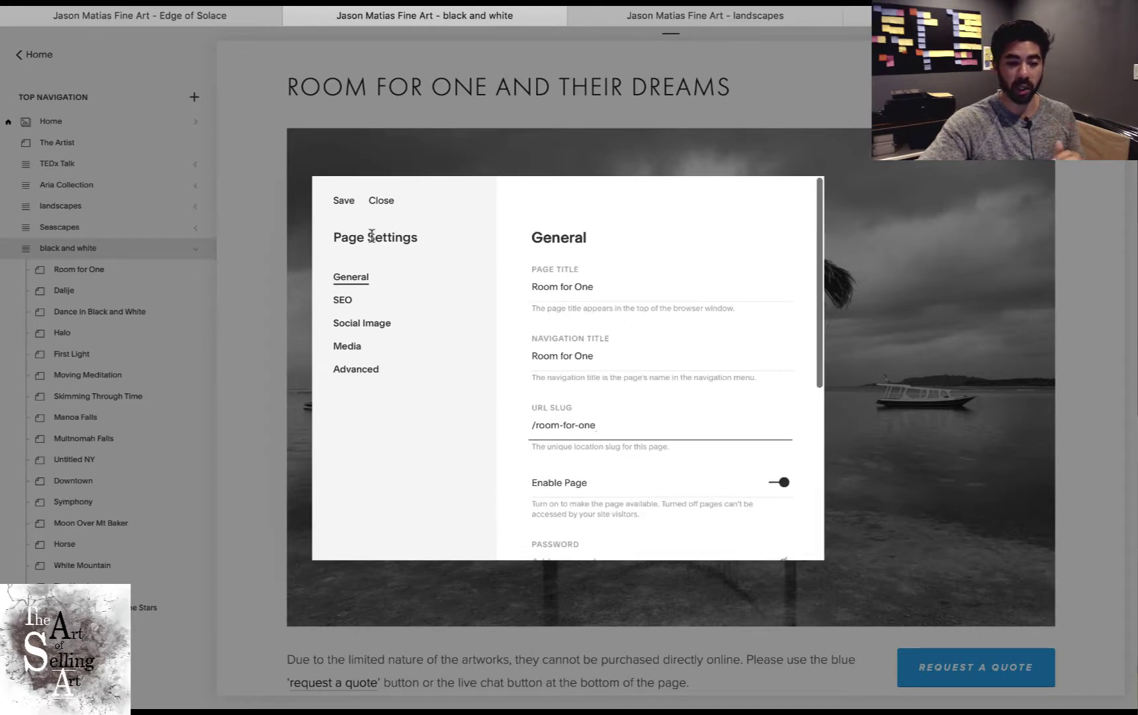
{"action": "left_click", "coordinate": [344, 204]}
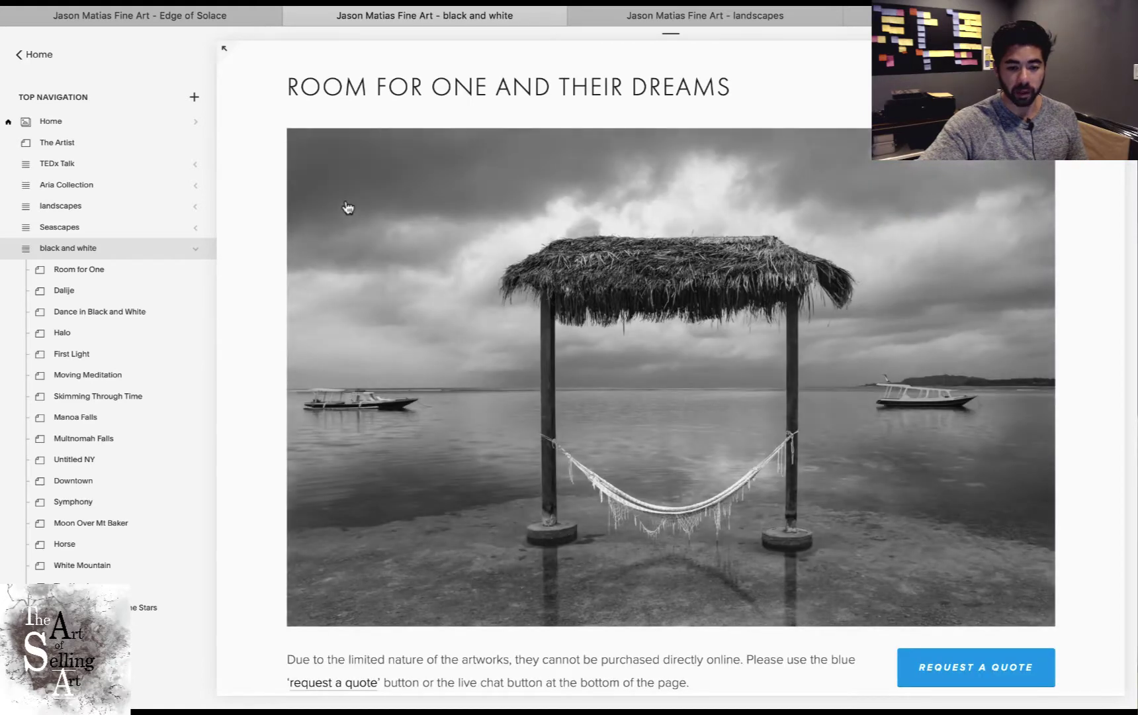
{"action": "scroll", "coordinate": [348, 207], "scroll_direction": "down", "scroll_amount": 10}
{"action": "scroll", "coordinate": [348, 208], "scroll_direction": "down", "scroll_amount": 5}
{"action": "scroll", "coordinate": [348, 207], "scroll_direction": "up", "scroll_amount": 12}
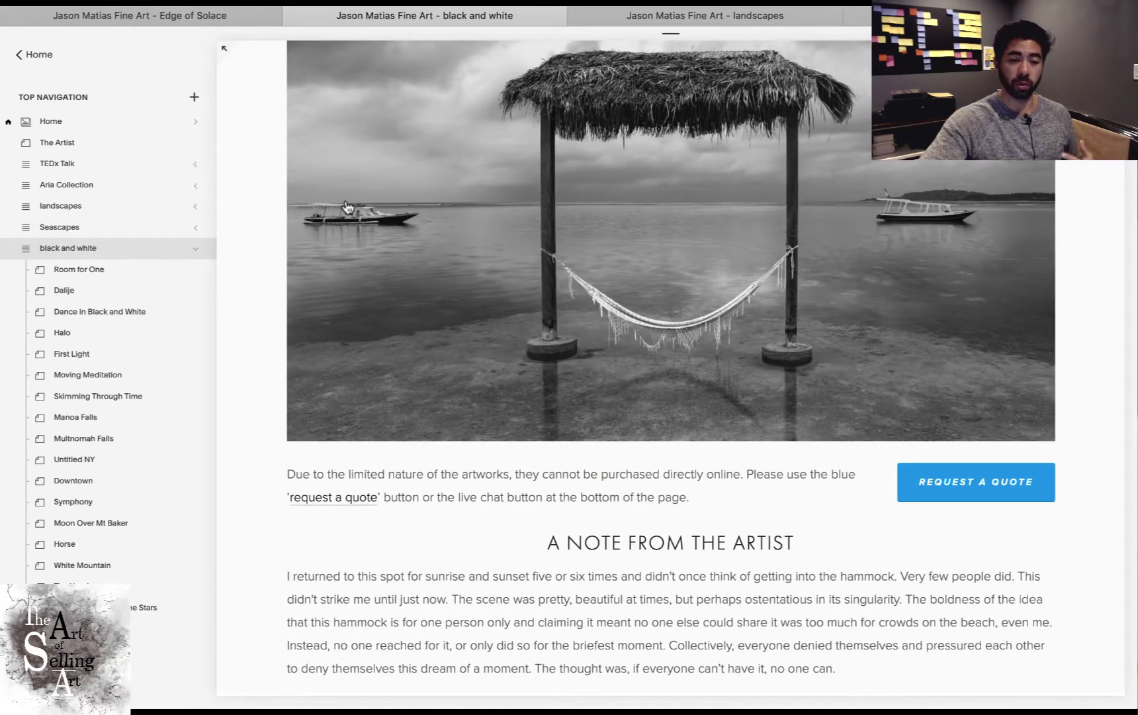
{"action": "scroll", "coordinate": [551, 397], "scroll_direction": "down", "scroll_amount": 5}
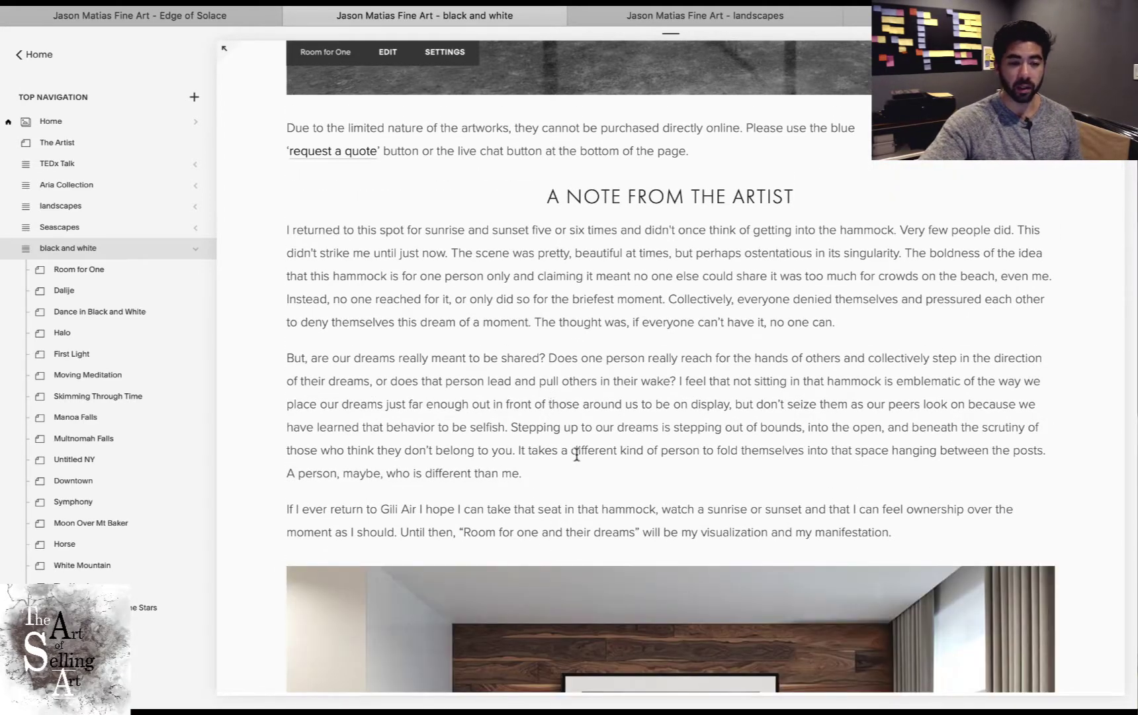
{"action": "scroll", "coordinate": [577, 455], "scroll_direction": "up", "scroll_amount": 10}
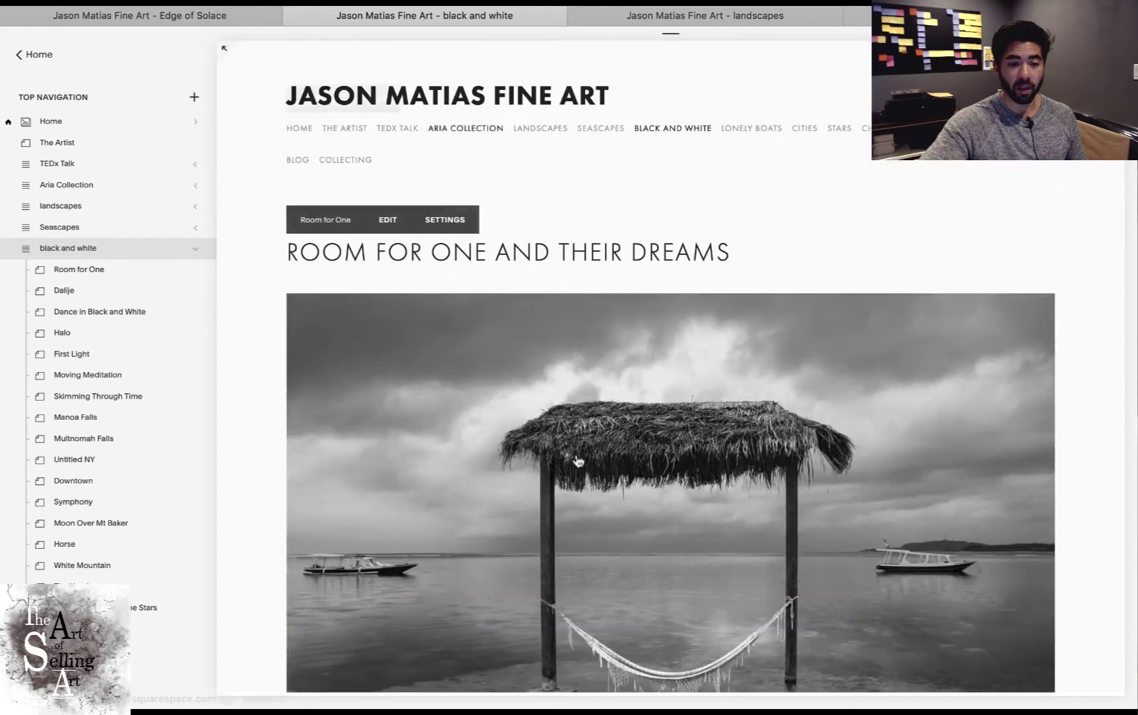
Enter edit mode on the Room for One page and scroll down to the hammock image
{"action": "left_click", "coordinate": [388, 221]}
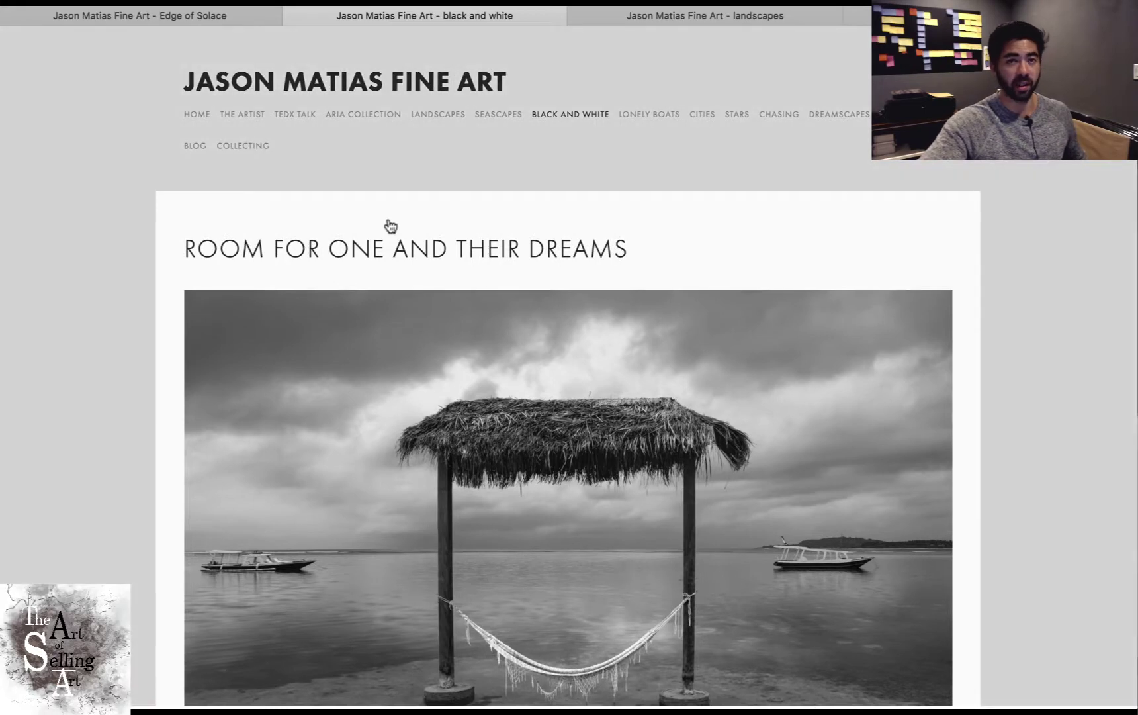
{"action": "mouse_move", "coordinate": [388, 220]}
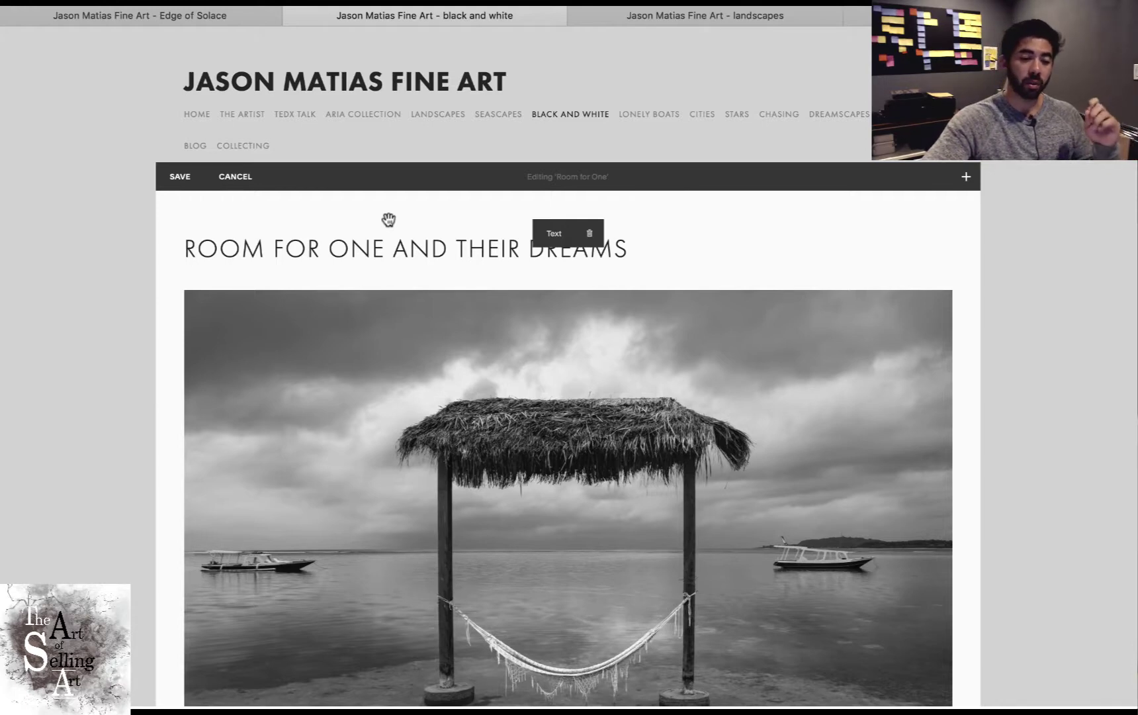
{"action": "scroll", "coordinate": [389, 222], "scroll_direction": "down", "scroll_amount": 5}
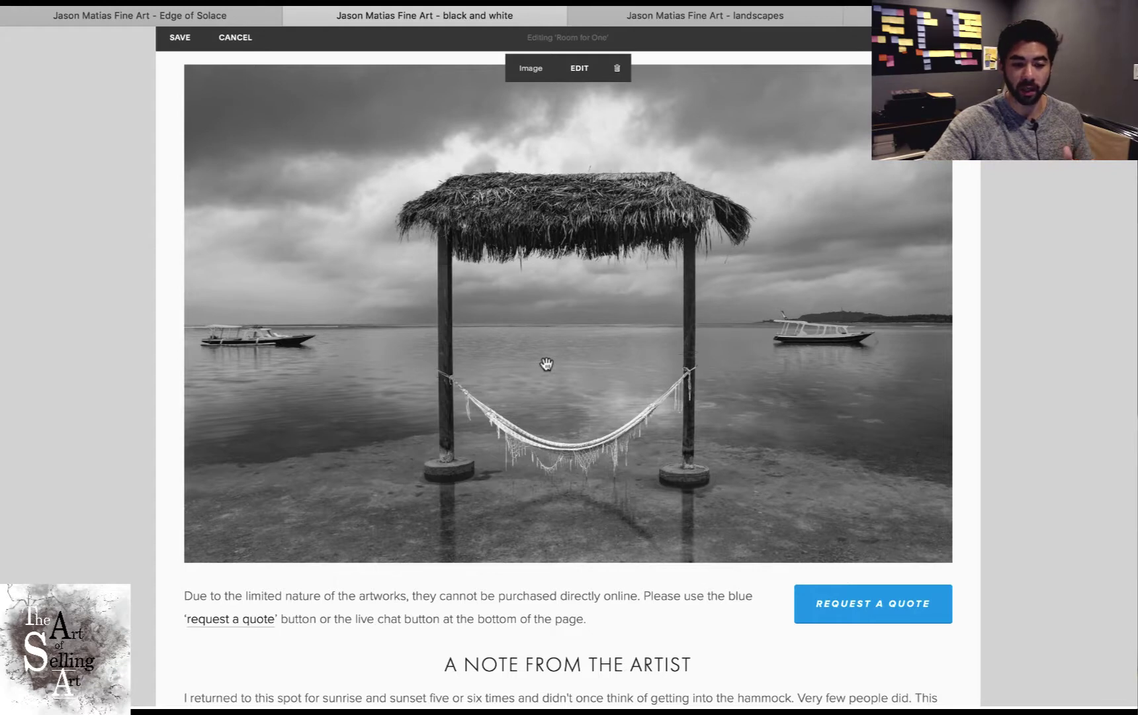
{"action": "scroll", "coordinate": [546, 363], "scroll_direction": "down", "scroll_amount": 1}
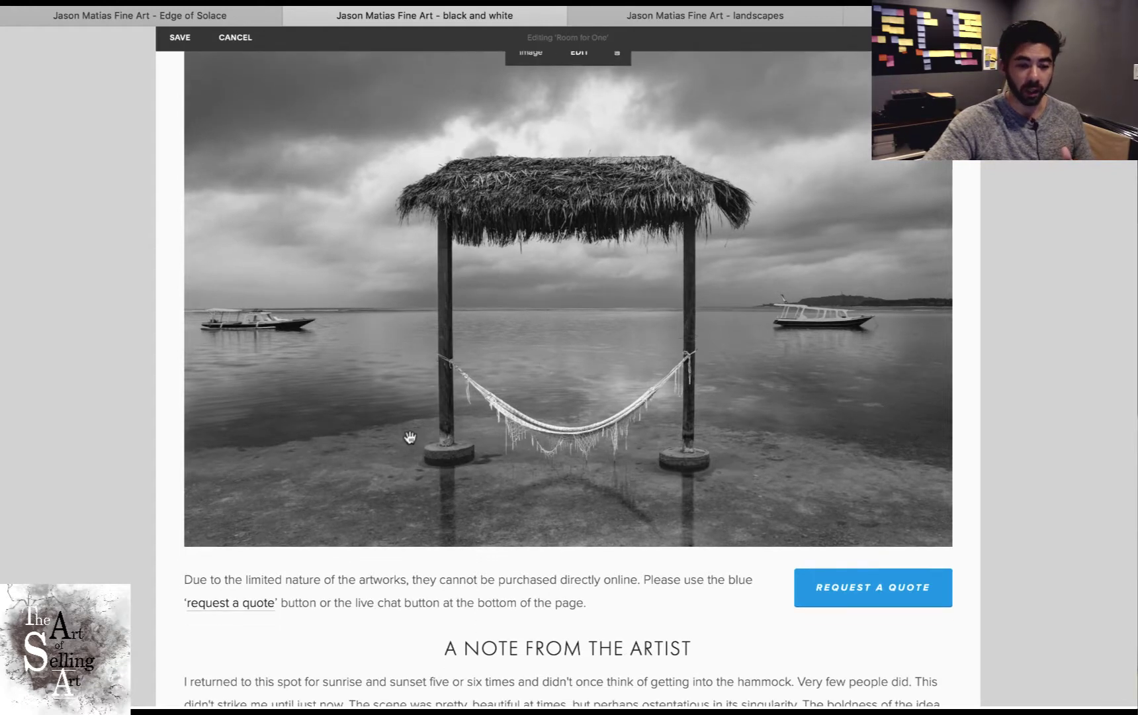
Set the hammock photo's caption display to Caption Below in its Design settings
{"action": "left_click", "coordinate": [577, 65]}
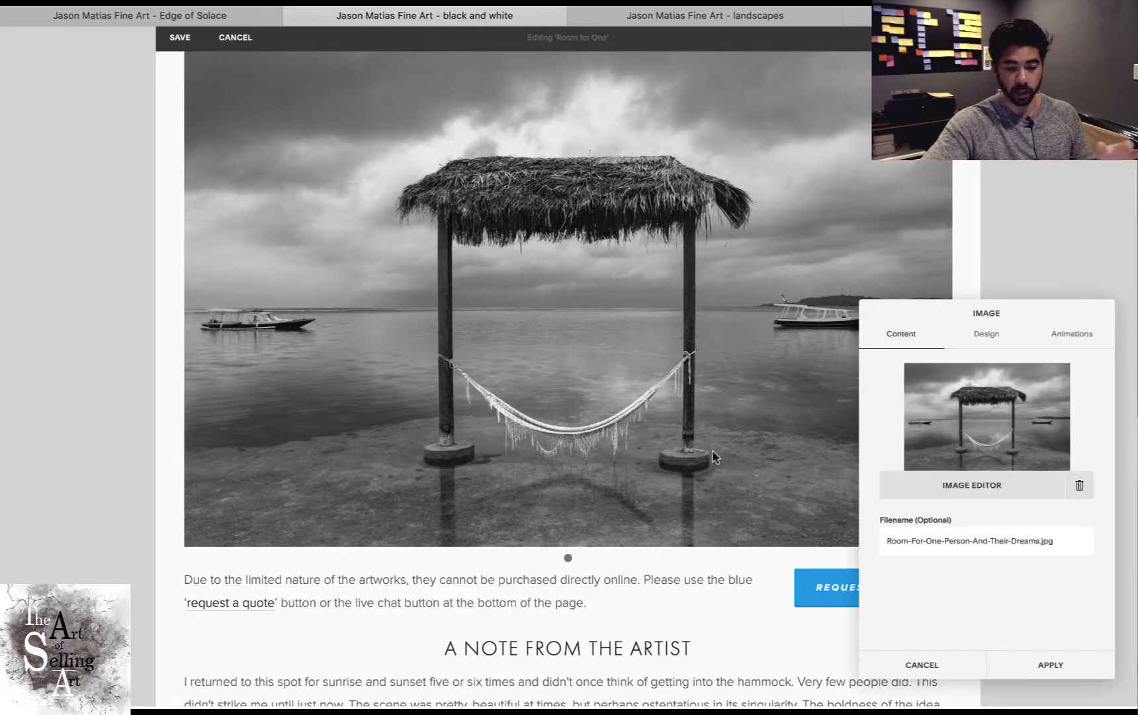
{"action": "left_click", "coordinate": [986, 337]}
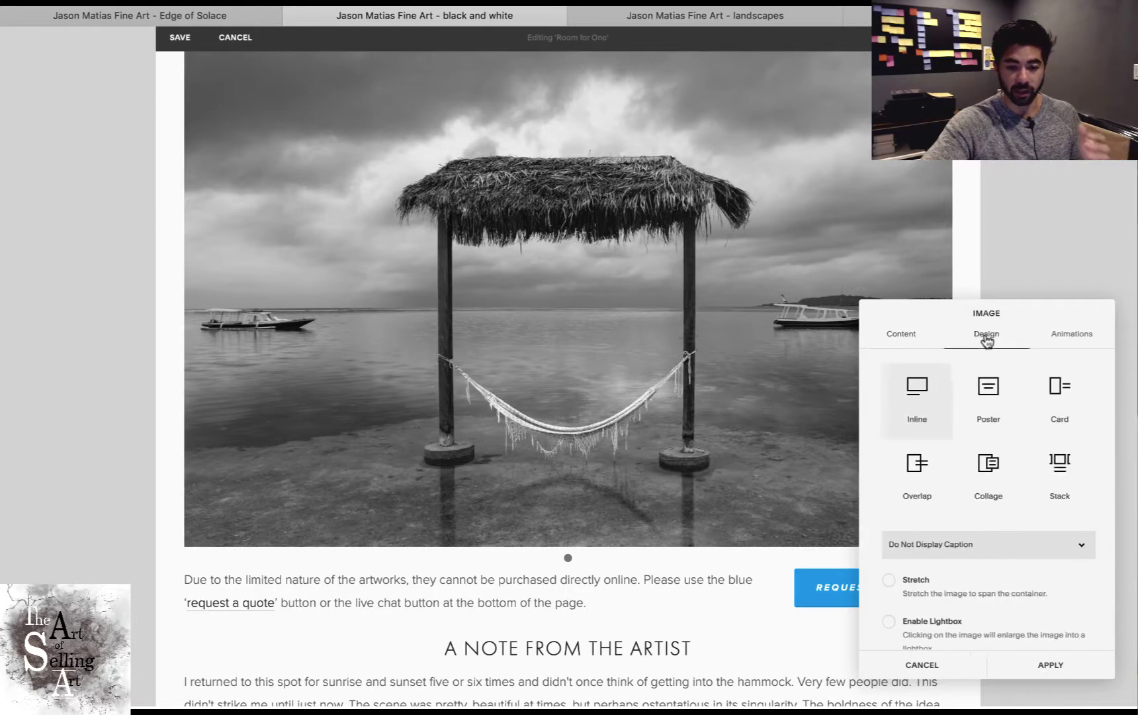
{"action": "left_click", "coordinate": [942, 549]}
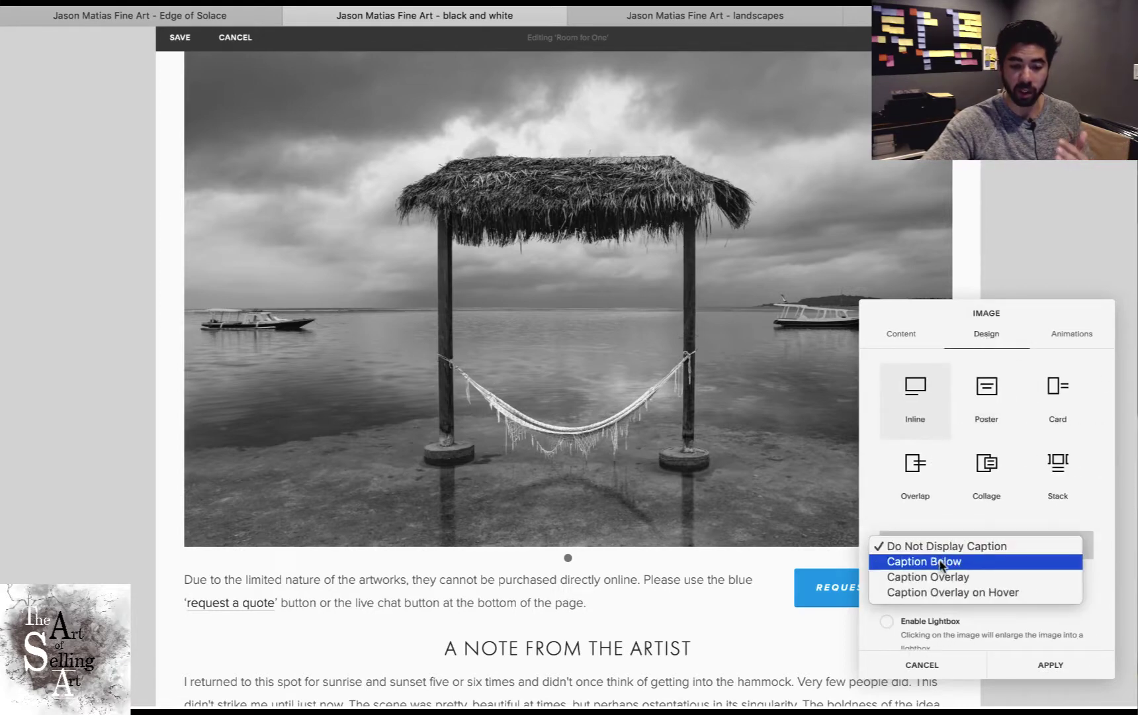
{"action": "left_click", "coordinate": [941, 562]}
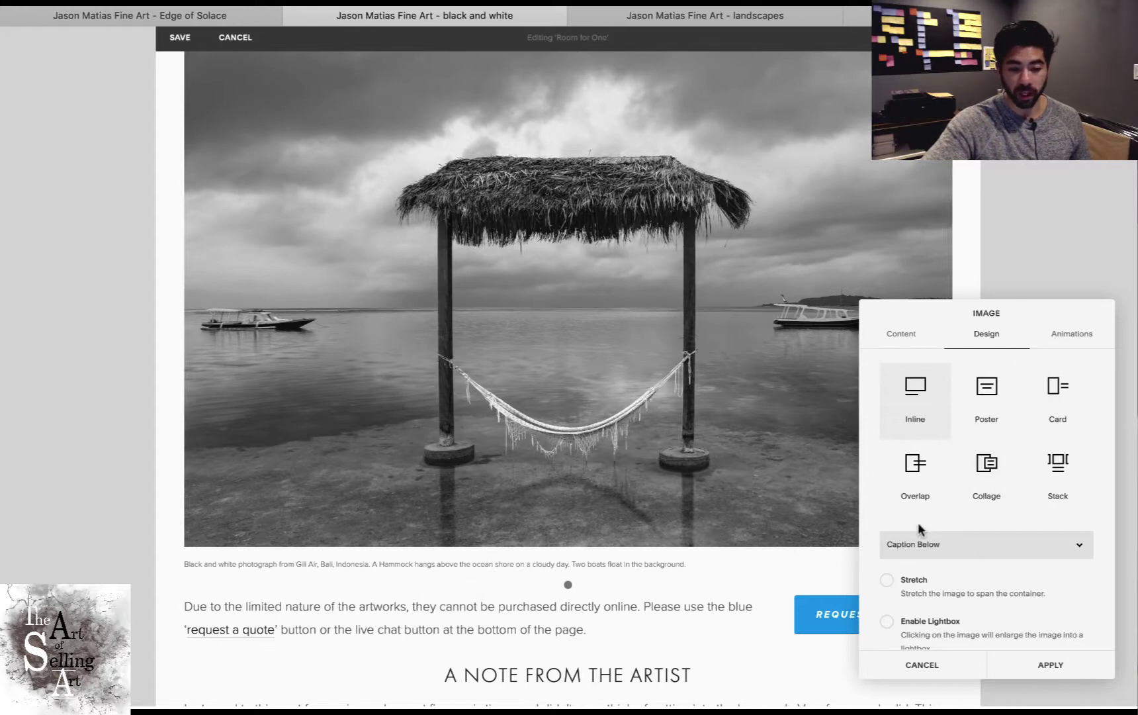
Switch the caption back to Do Not Display Caption and apply the image settings
{"action": "left_click", "coordinate": [923, 544]}
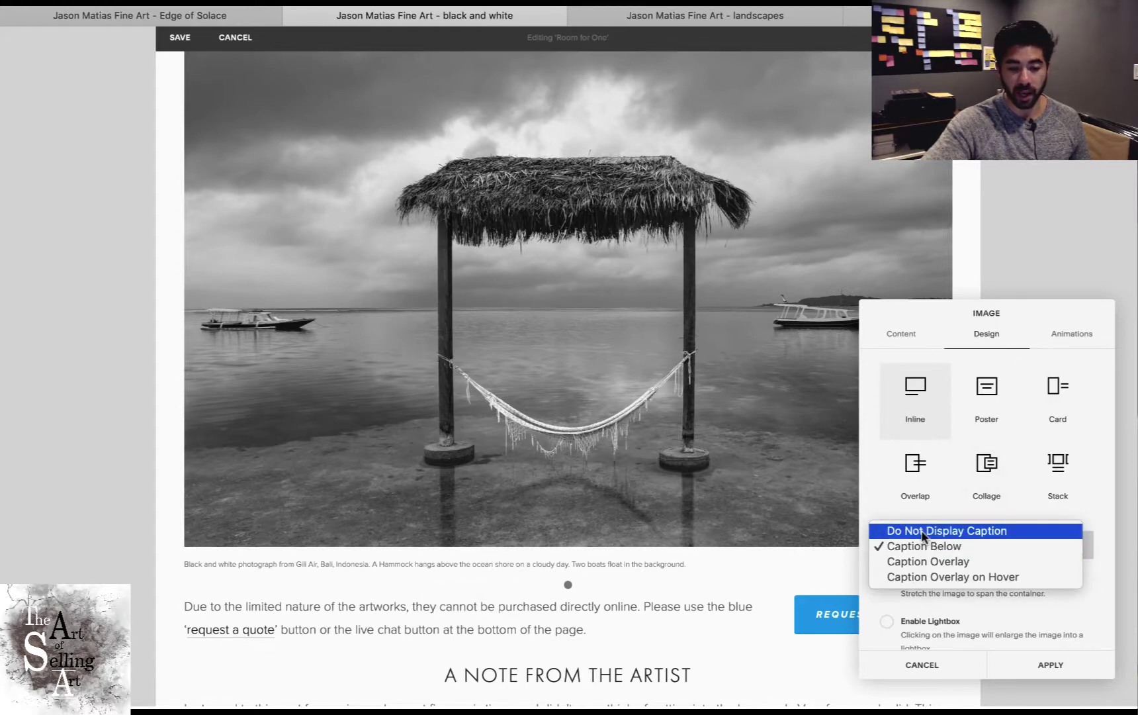
{"action": "left_click", "coordinate": [923, 532]}
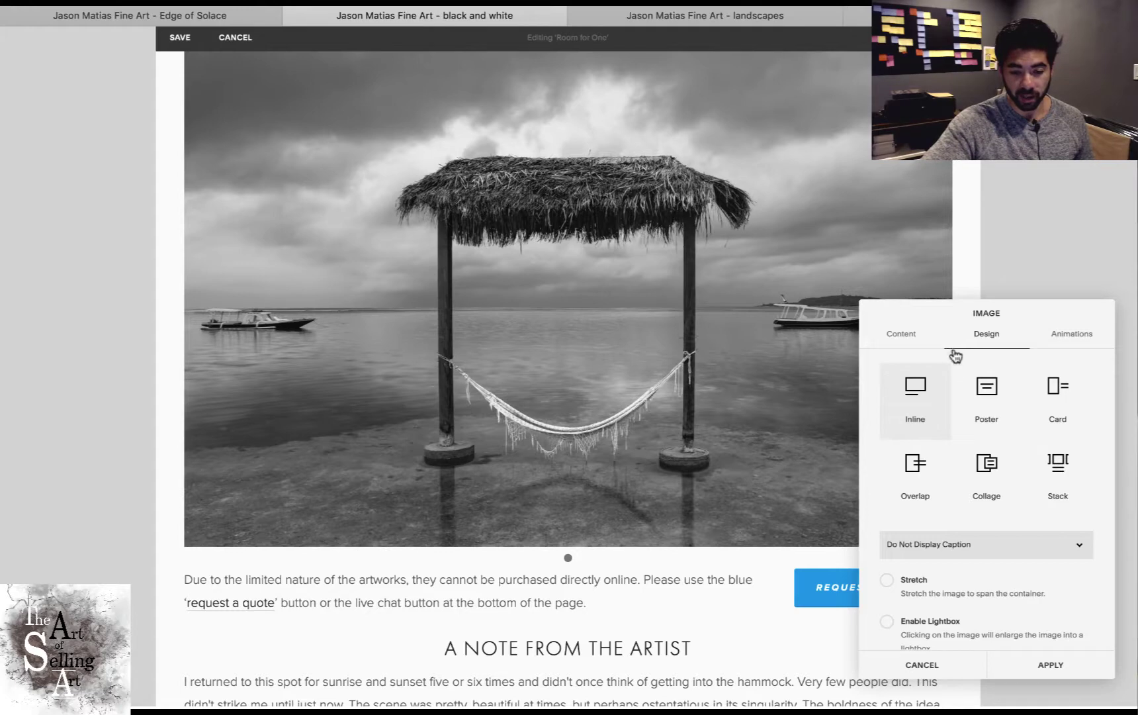
{"action": "scroll", "coordinate": [1005, 582], "scroll_direction": "down", "scroll_amount": 2}
{"action": "scroll", "coordinate": [1006, 582], "scroll_direction": "up", "scroll_amount": 3}
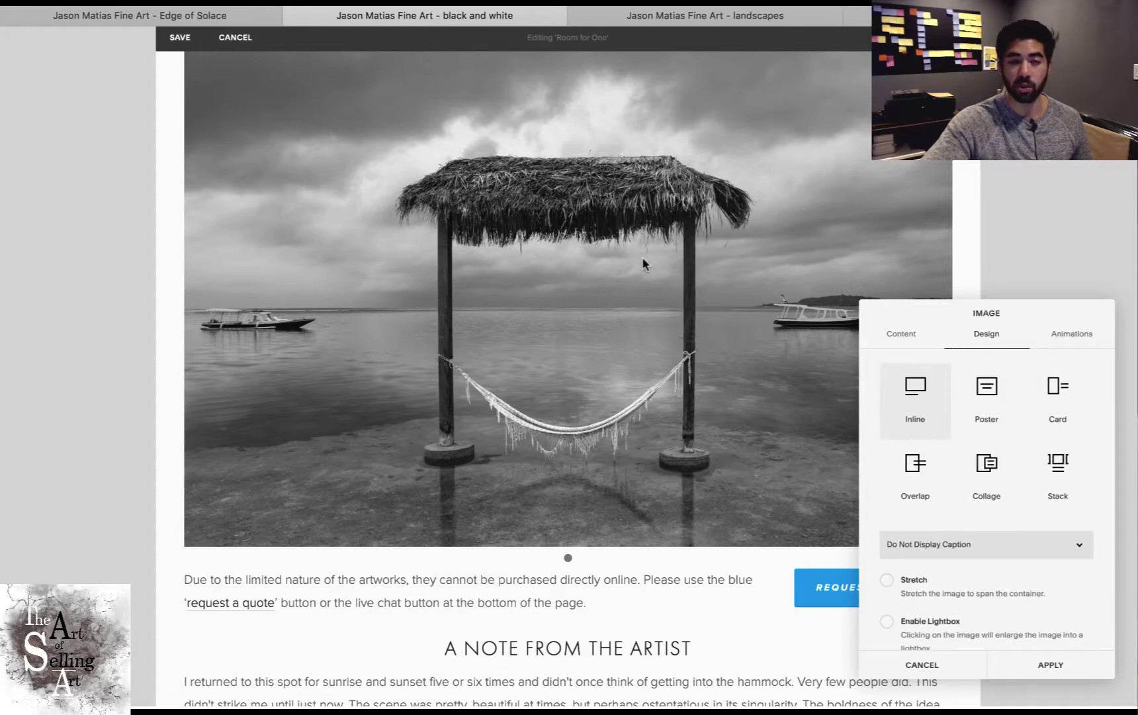
{"action": "left_click", "coordinate": [1018, 665]}
{"action": "scroll", "coordinate": [755, 465], "scroll_direction": "down", "scroll_amount": 8}
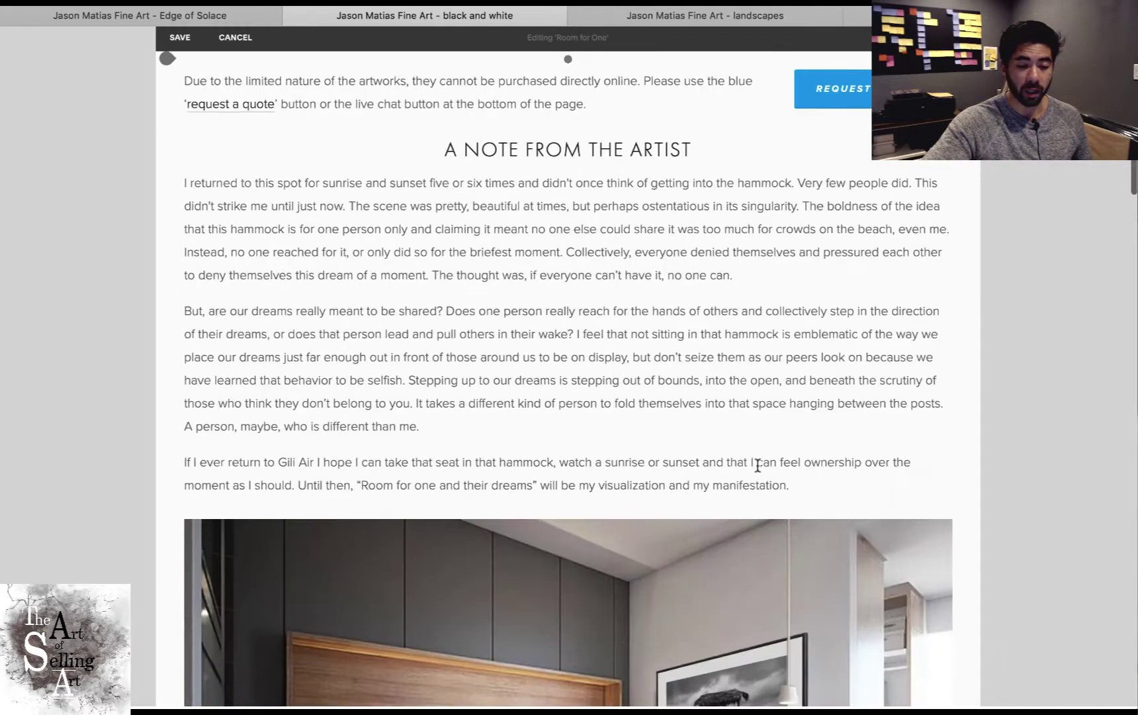
{"action": "scroll", "coordinate": [757, 465], "scroll_direction": "down", "scroll_amount": 5}
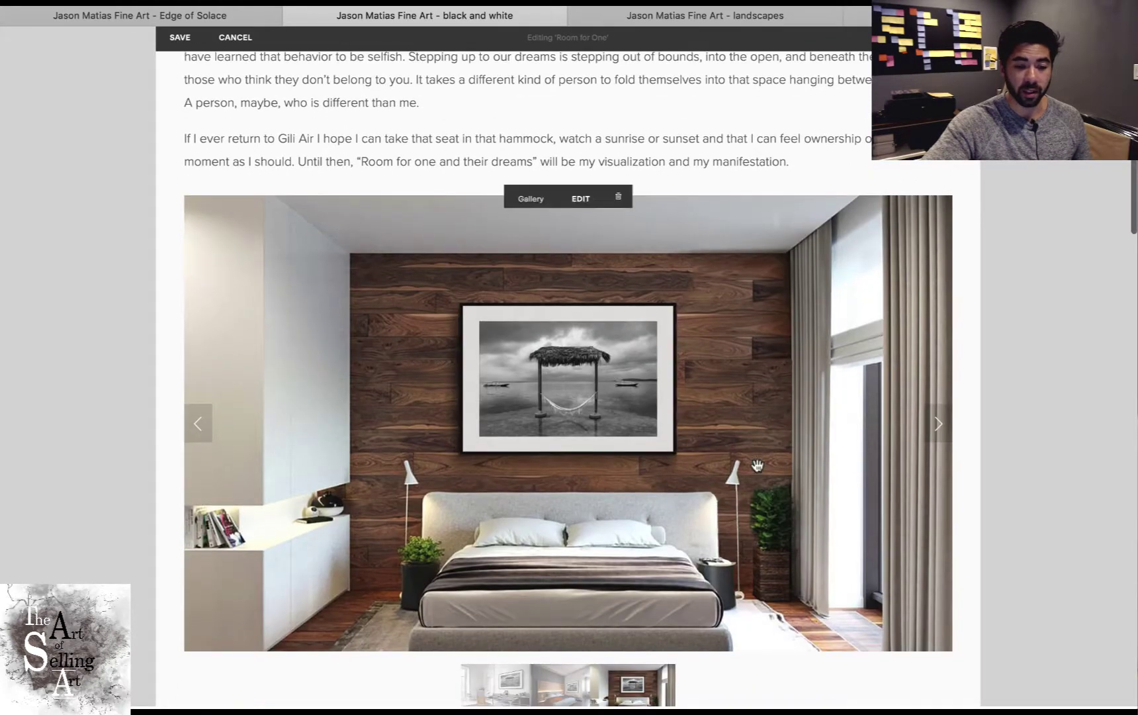
{"action": "scroll", "coordinate": [757, 465], "scroll_direction": "up", "scroll_amount": 7}
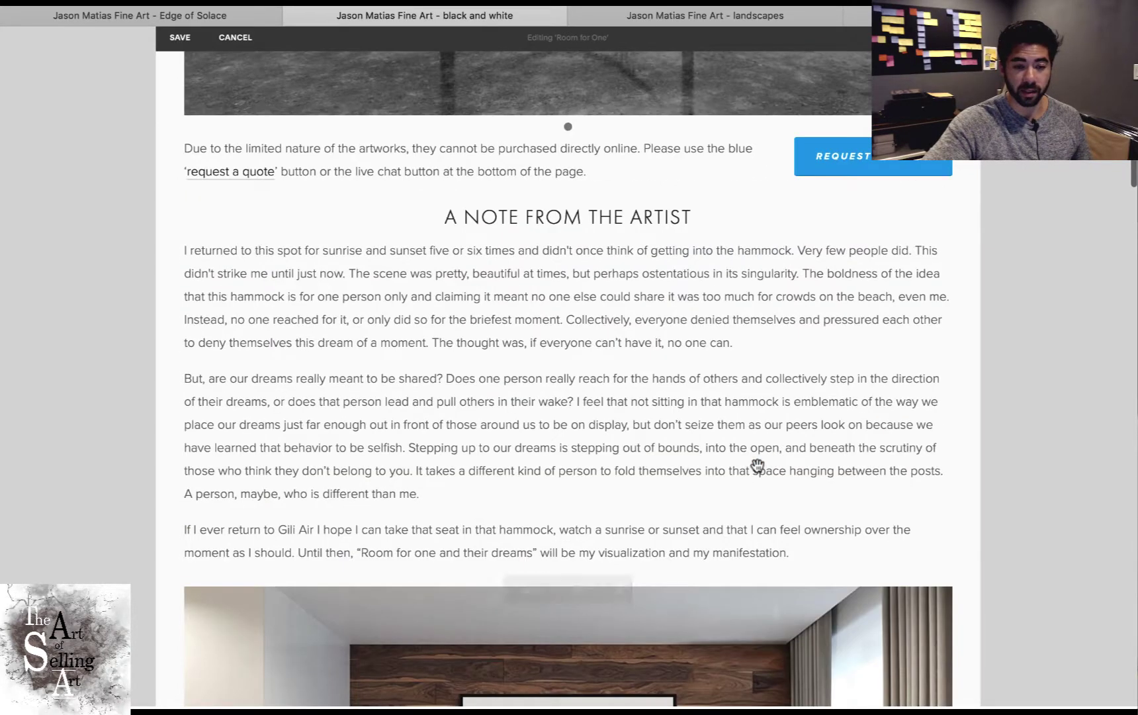
{"action": "scroll", "coordinate": [658, 249], "scroll_direction": "down", "scroll_amount": 10}
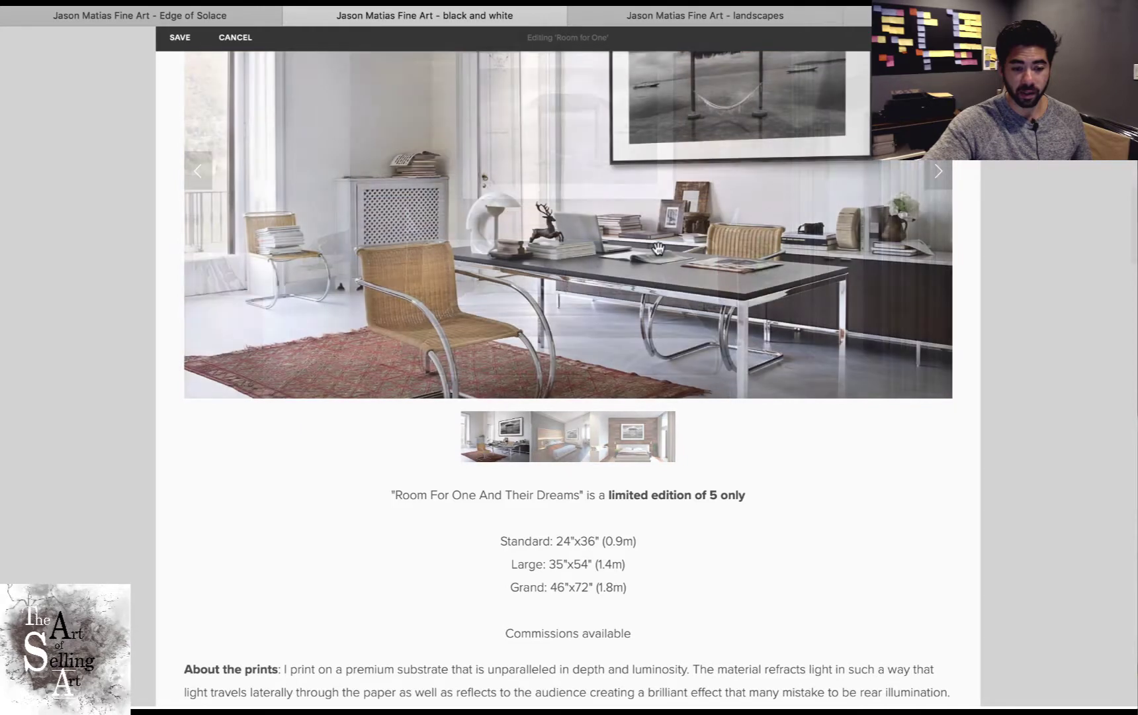
{"action": "scroll", "coordinate": [738, 276], "scroll_direction": "down", "scroll_amount": 10}
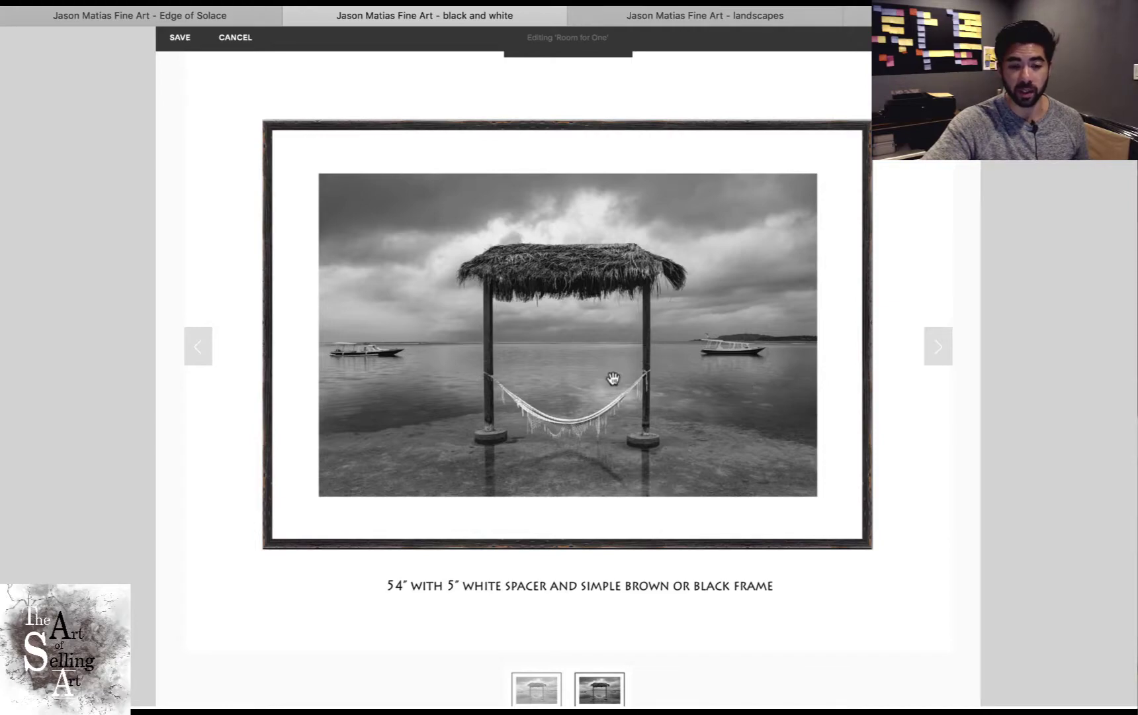
{"action": "scroll", "coordinate": [614, 378], "scroll_direction": "up", "scroll_amount": 12}
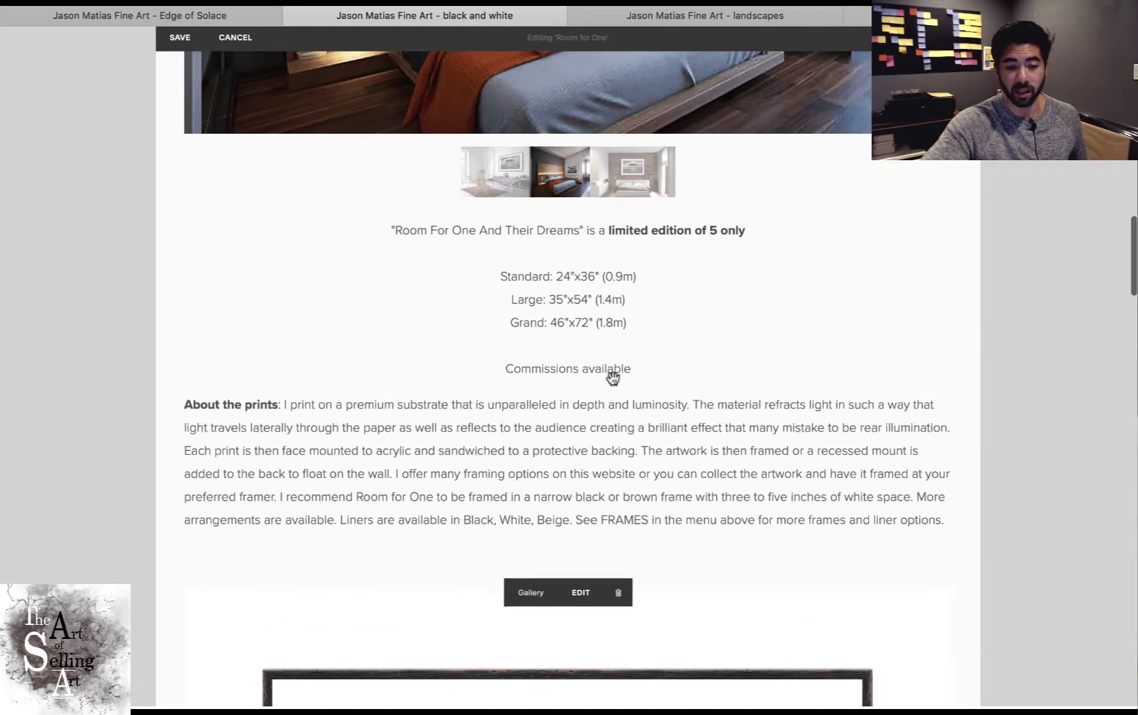
{"action": "scroll", "coordinate": [613, 377], "scroll_direction": "up", "scroll_amount": 10}
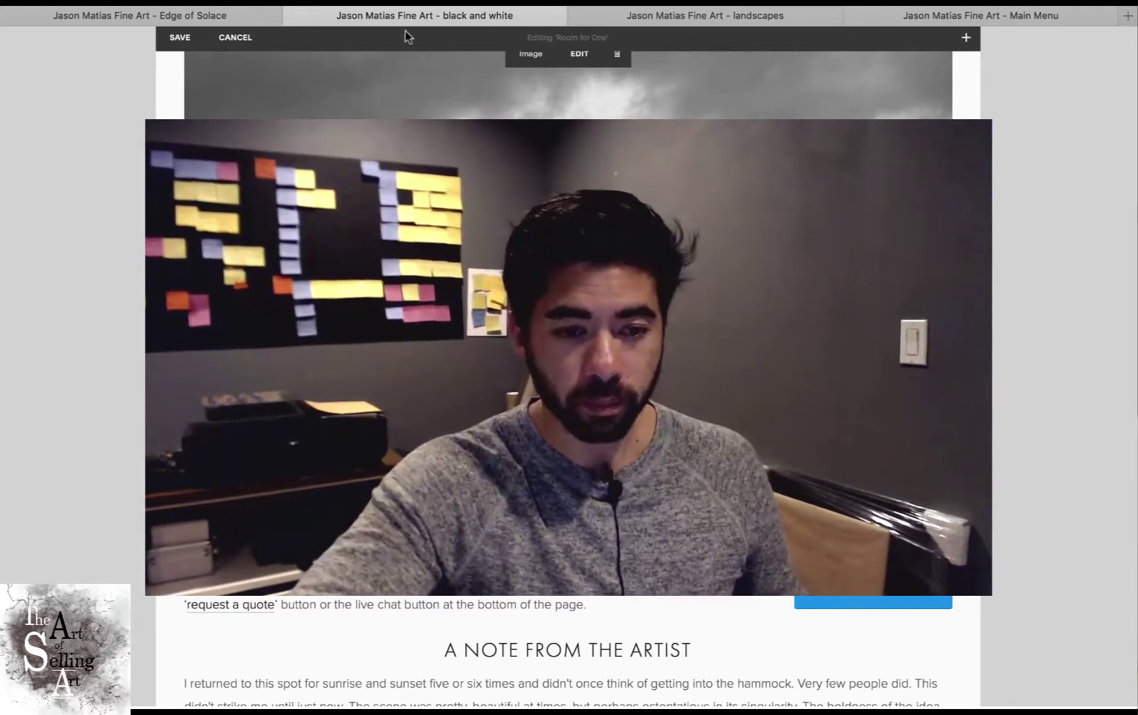
Cancel editing the Room for One page and confirm discarding the unsaved changes
{"action": "left_click", "coordinate": [228, 38]}
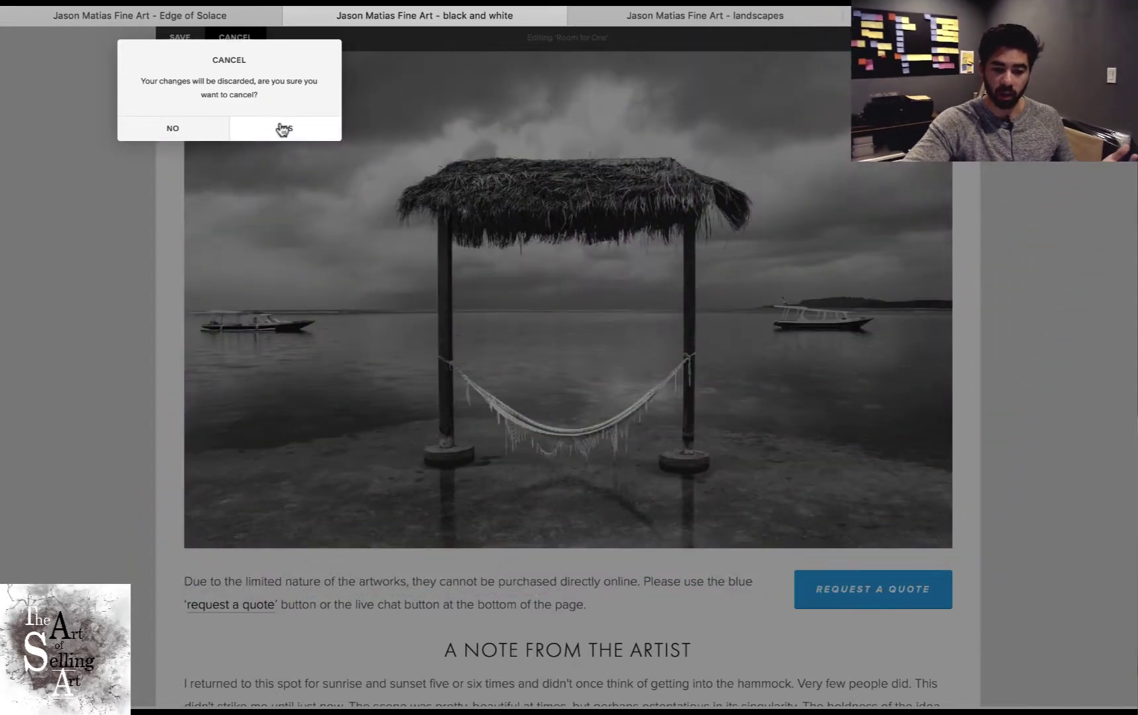
{"action": "left_click", "coordinate": [281, 128]}
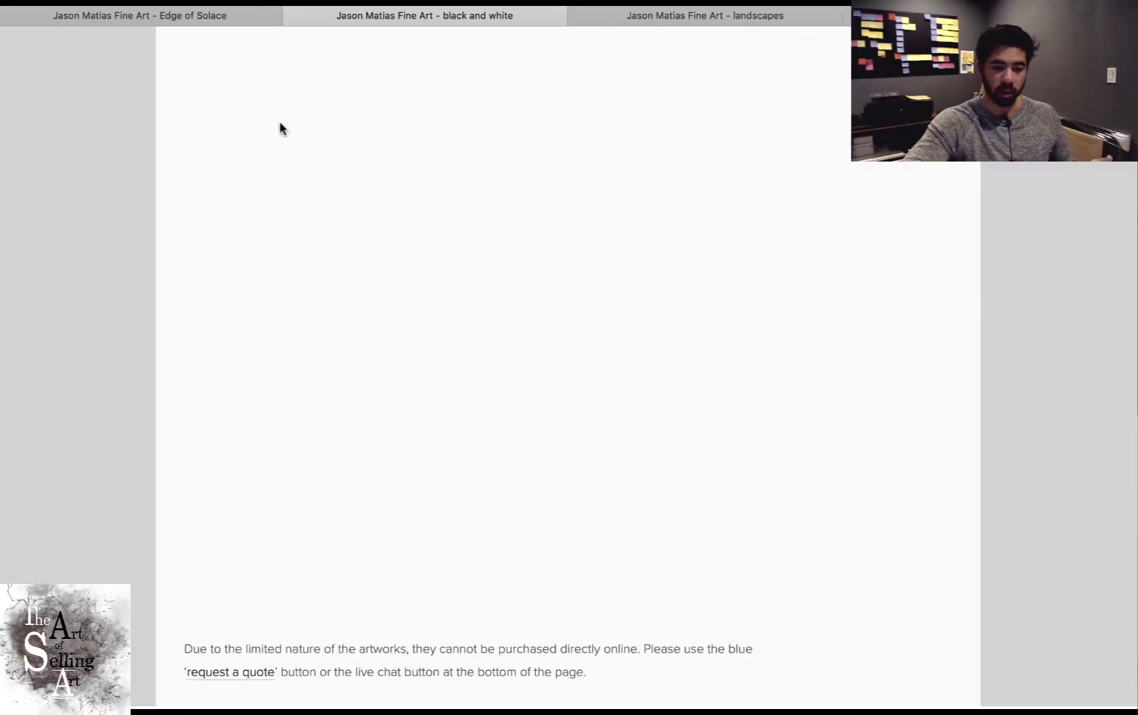